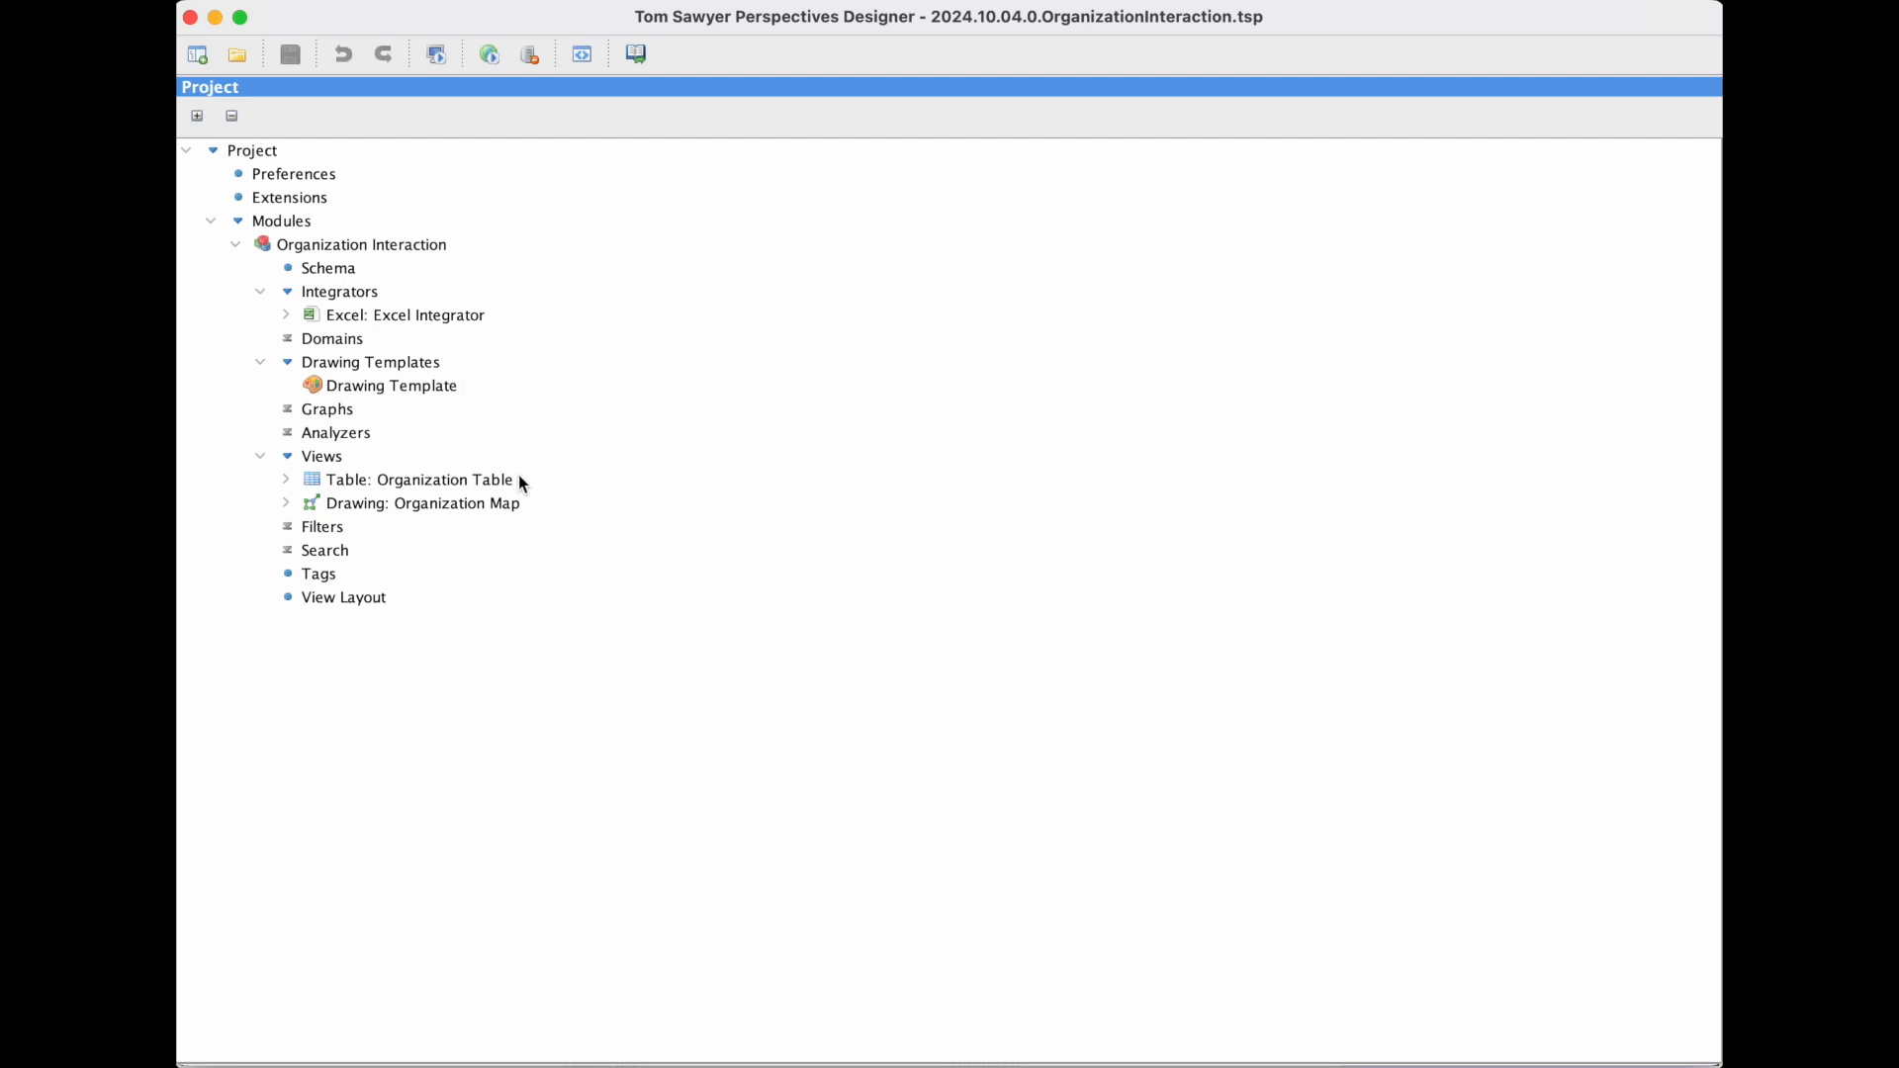
Review the module's view layout, and open the definition rules of the Organization Map drawing view
{"action": "left_click", "coordinate": [373, 599]}
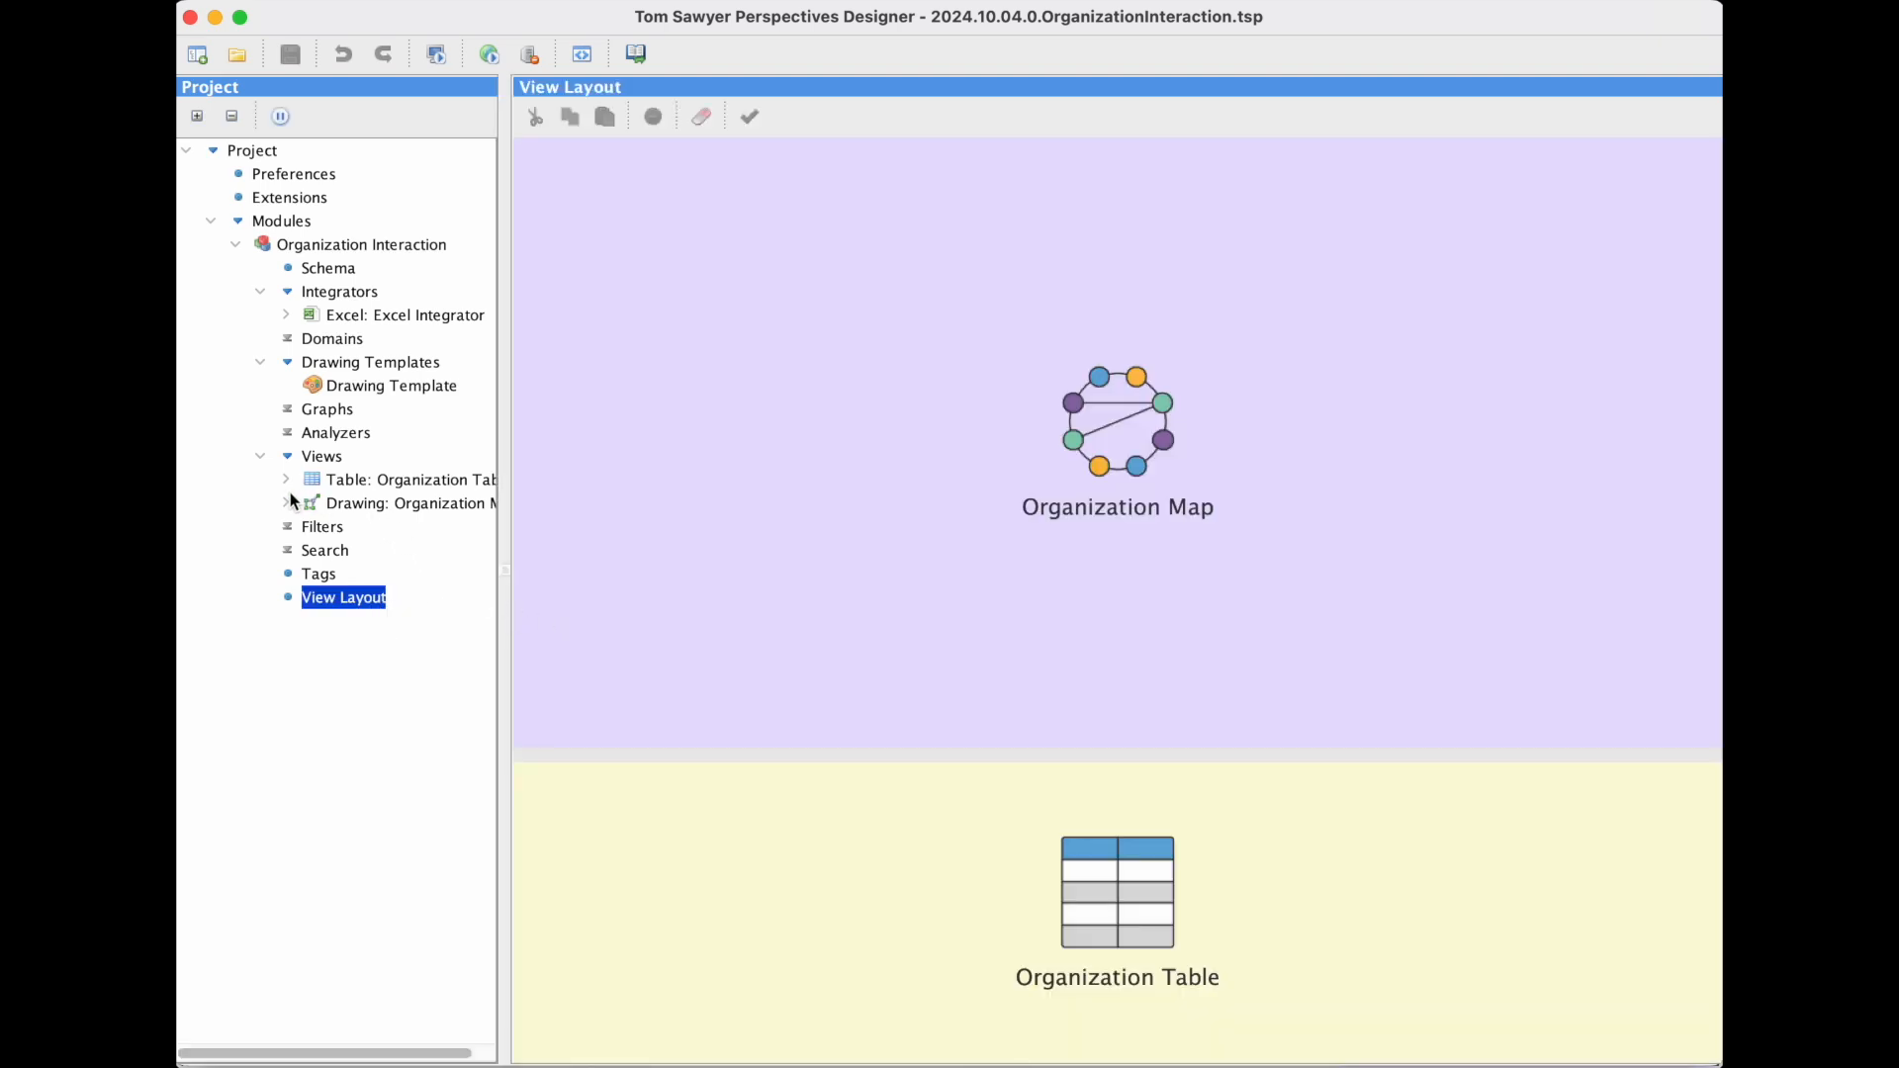
{"action": "left_click", "coordinate": [341, 503]}
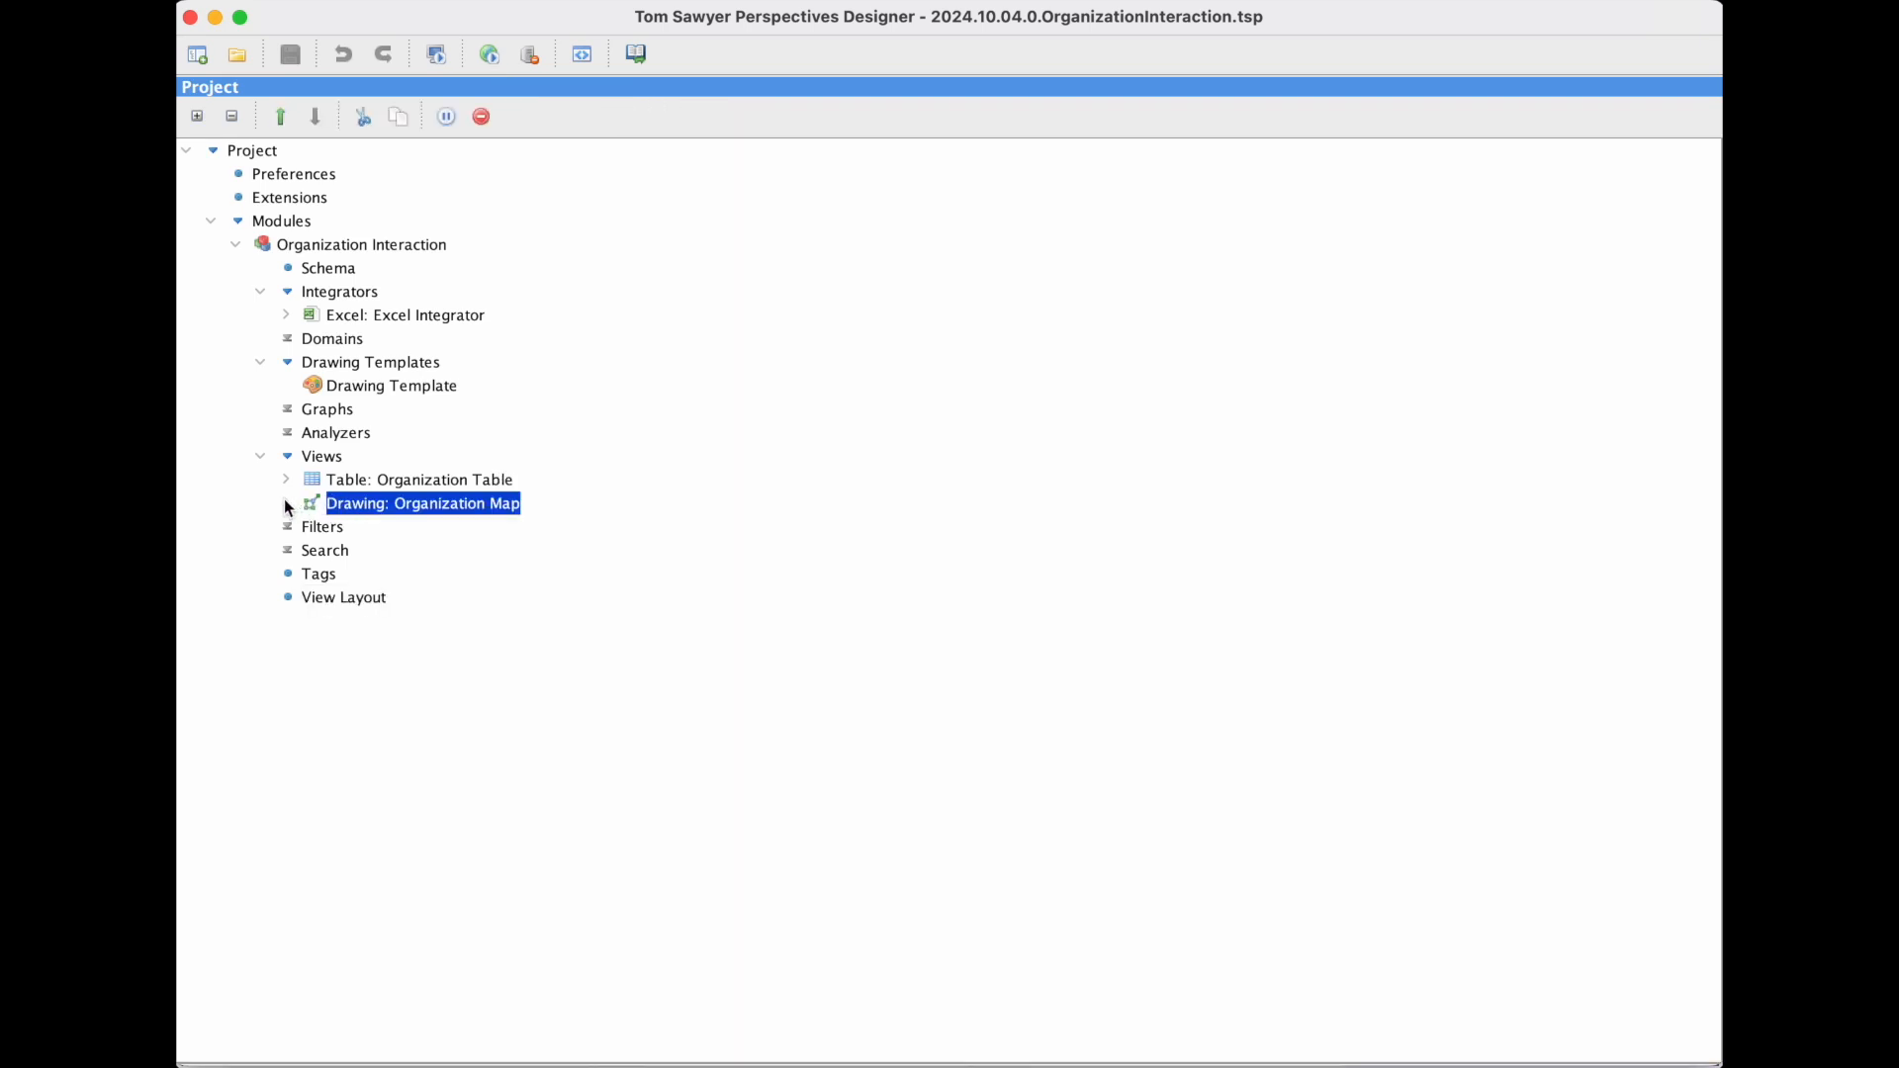
{"action": "left_click", "coordinate": [286, 503]}
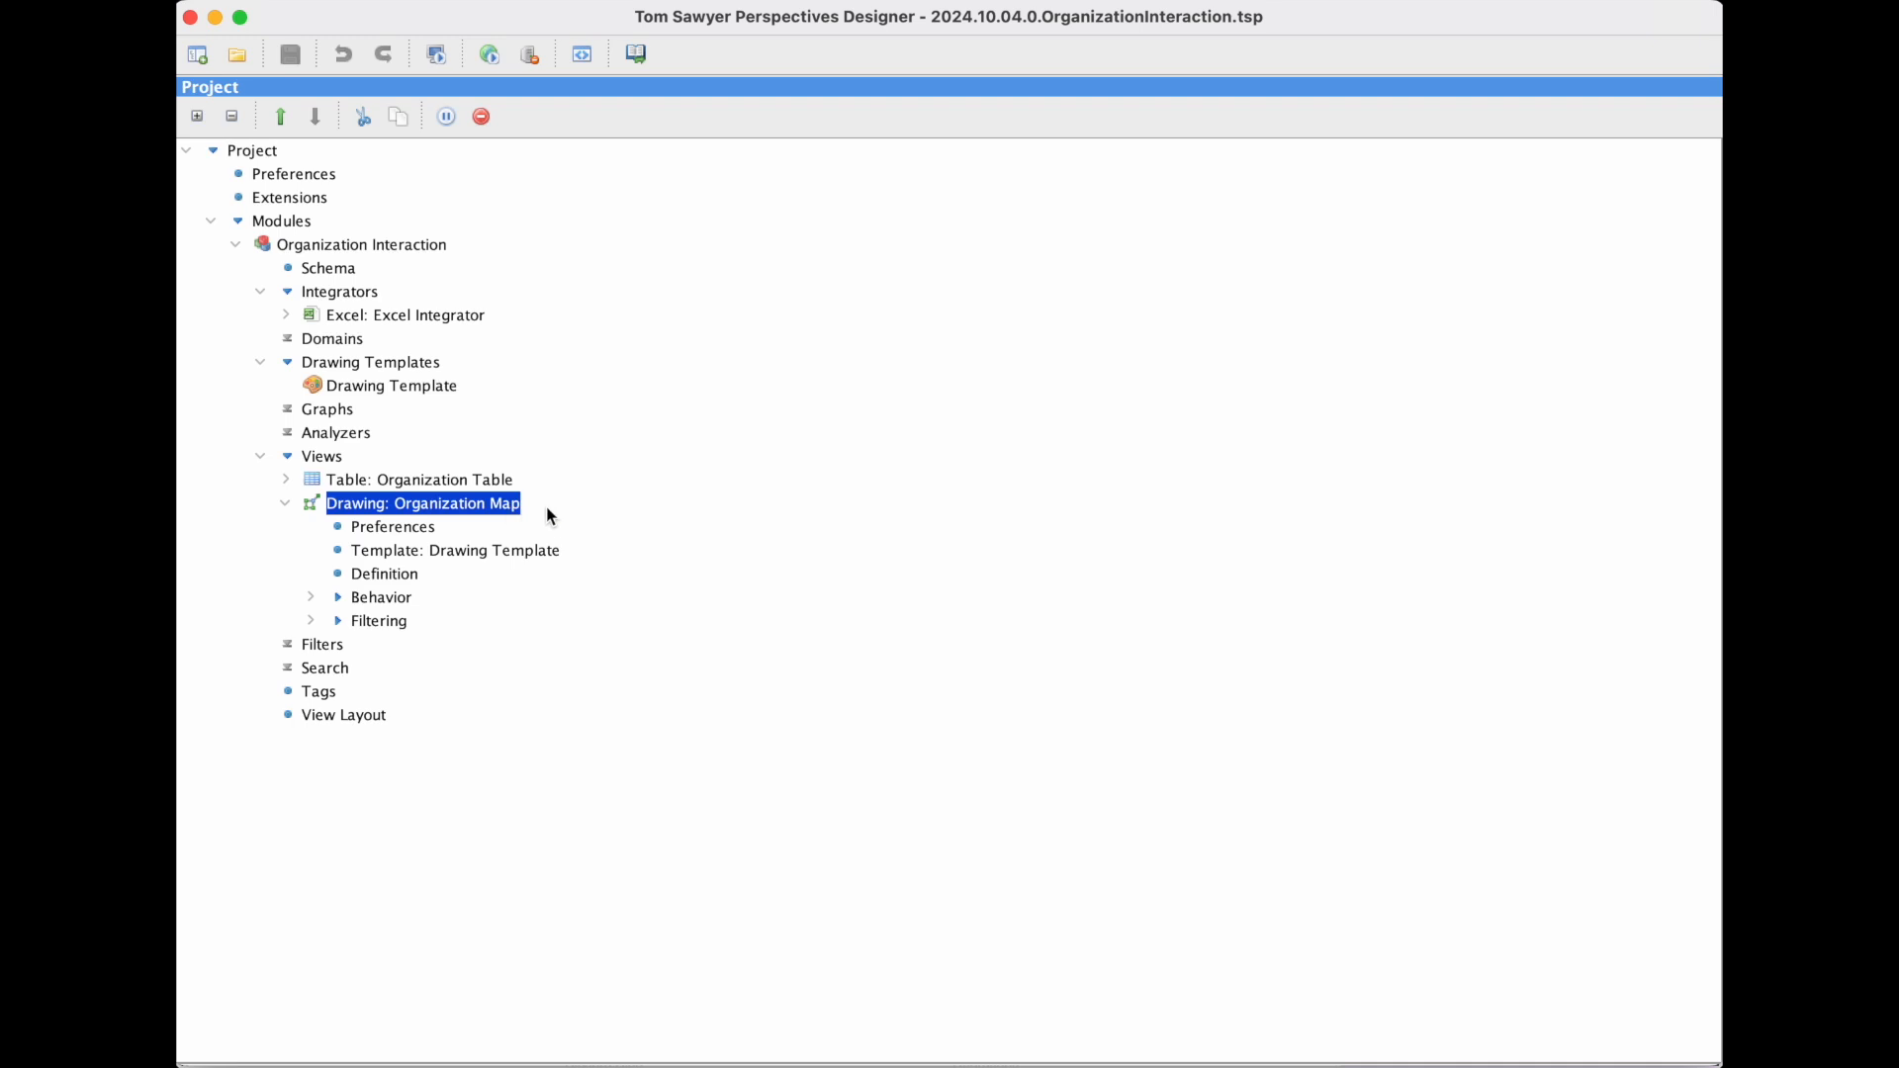
{"action": "left_click", "coordinate": [441, 574]}
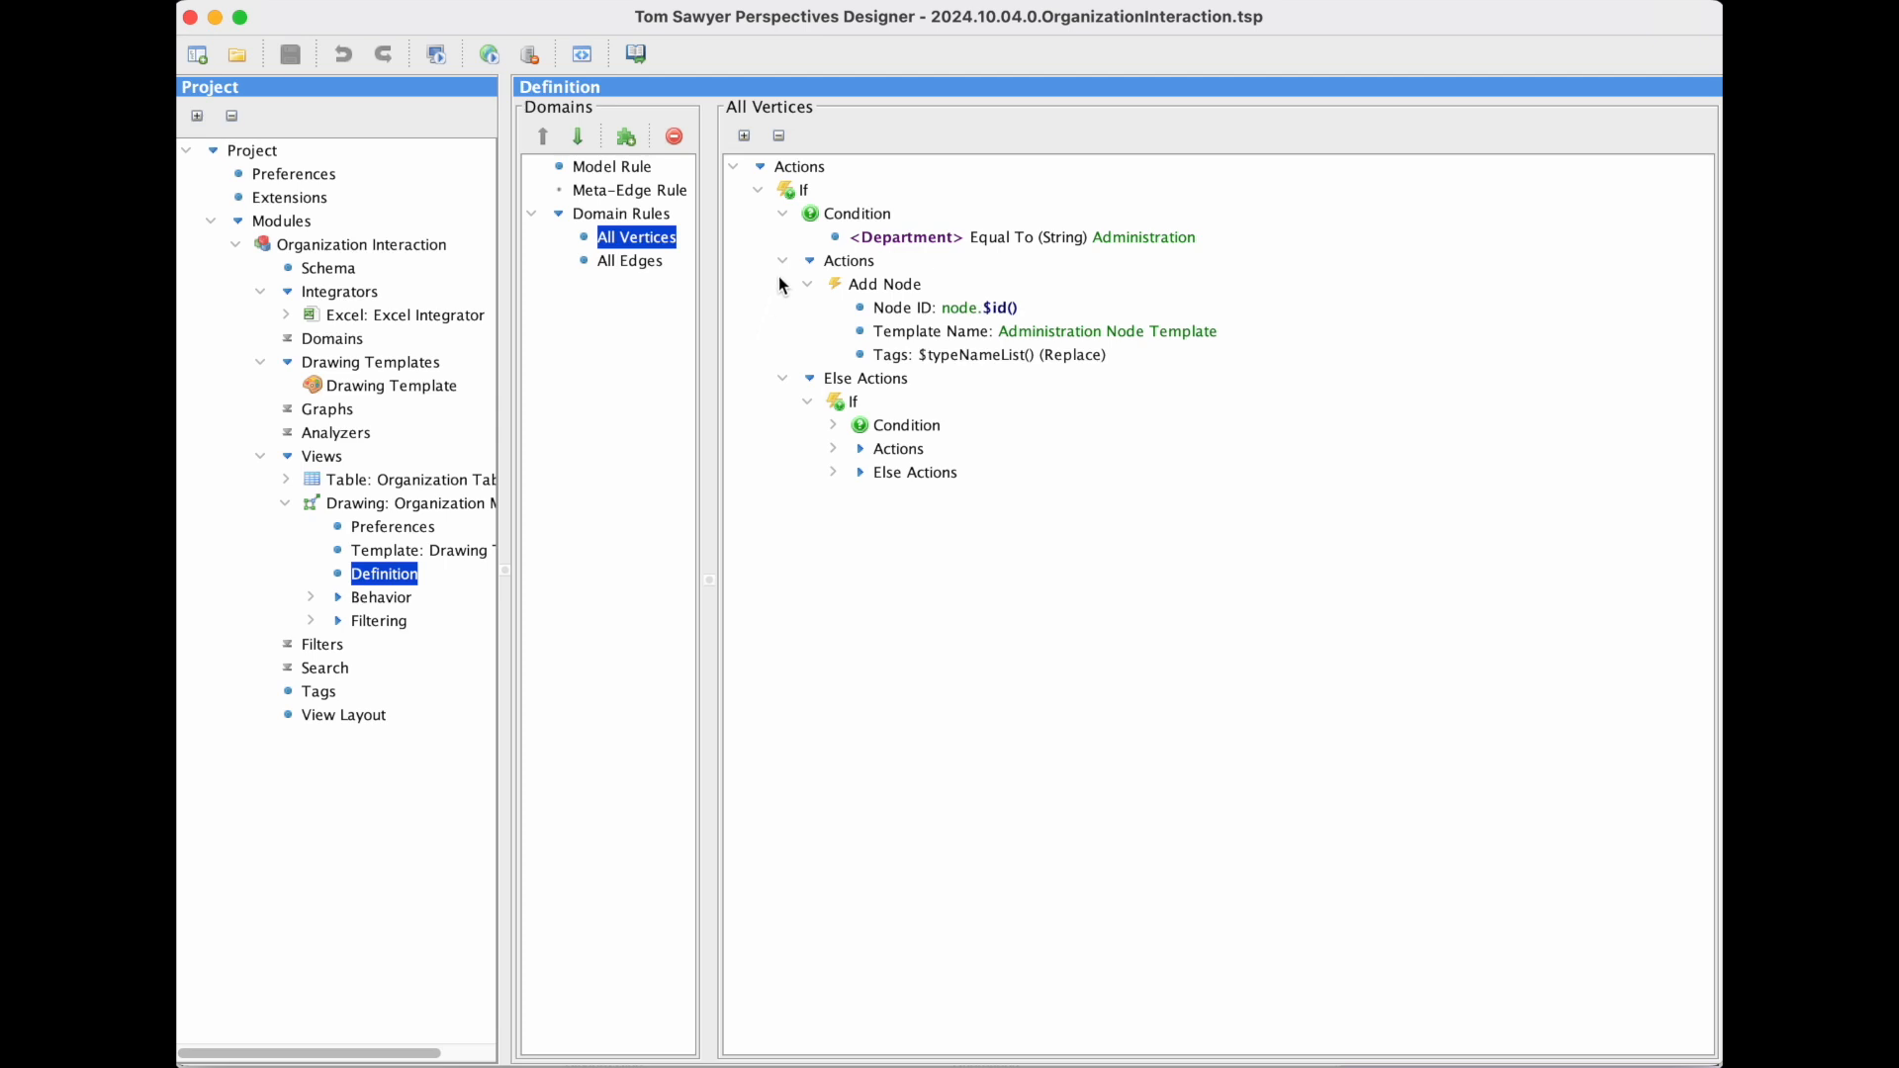
Start an Add Node action under the top-level actions of All Vertices, with the description "Add Parent Node"
{"action": "right_click", "coordinate": [817, 170]}
{"action": "mouse_move", "coordinate": [940, 235]}
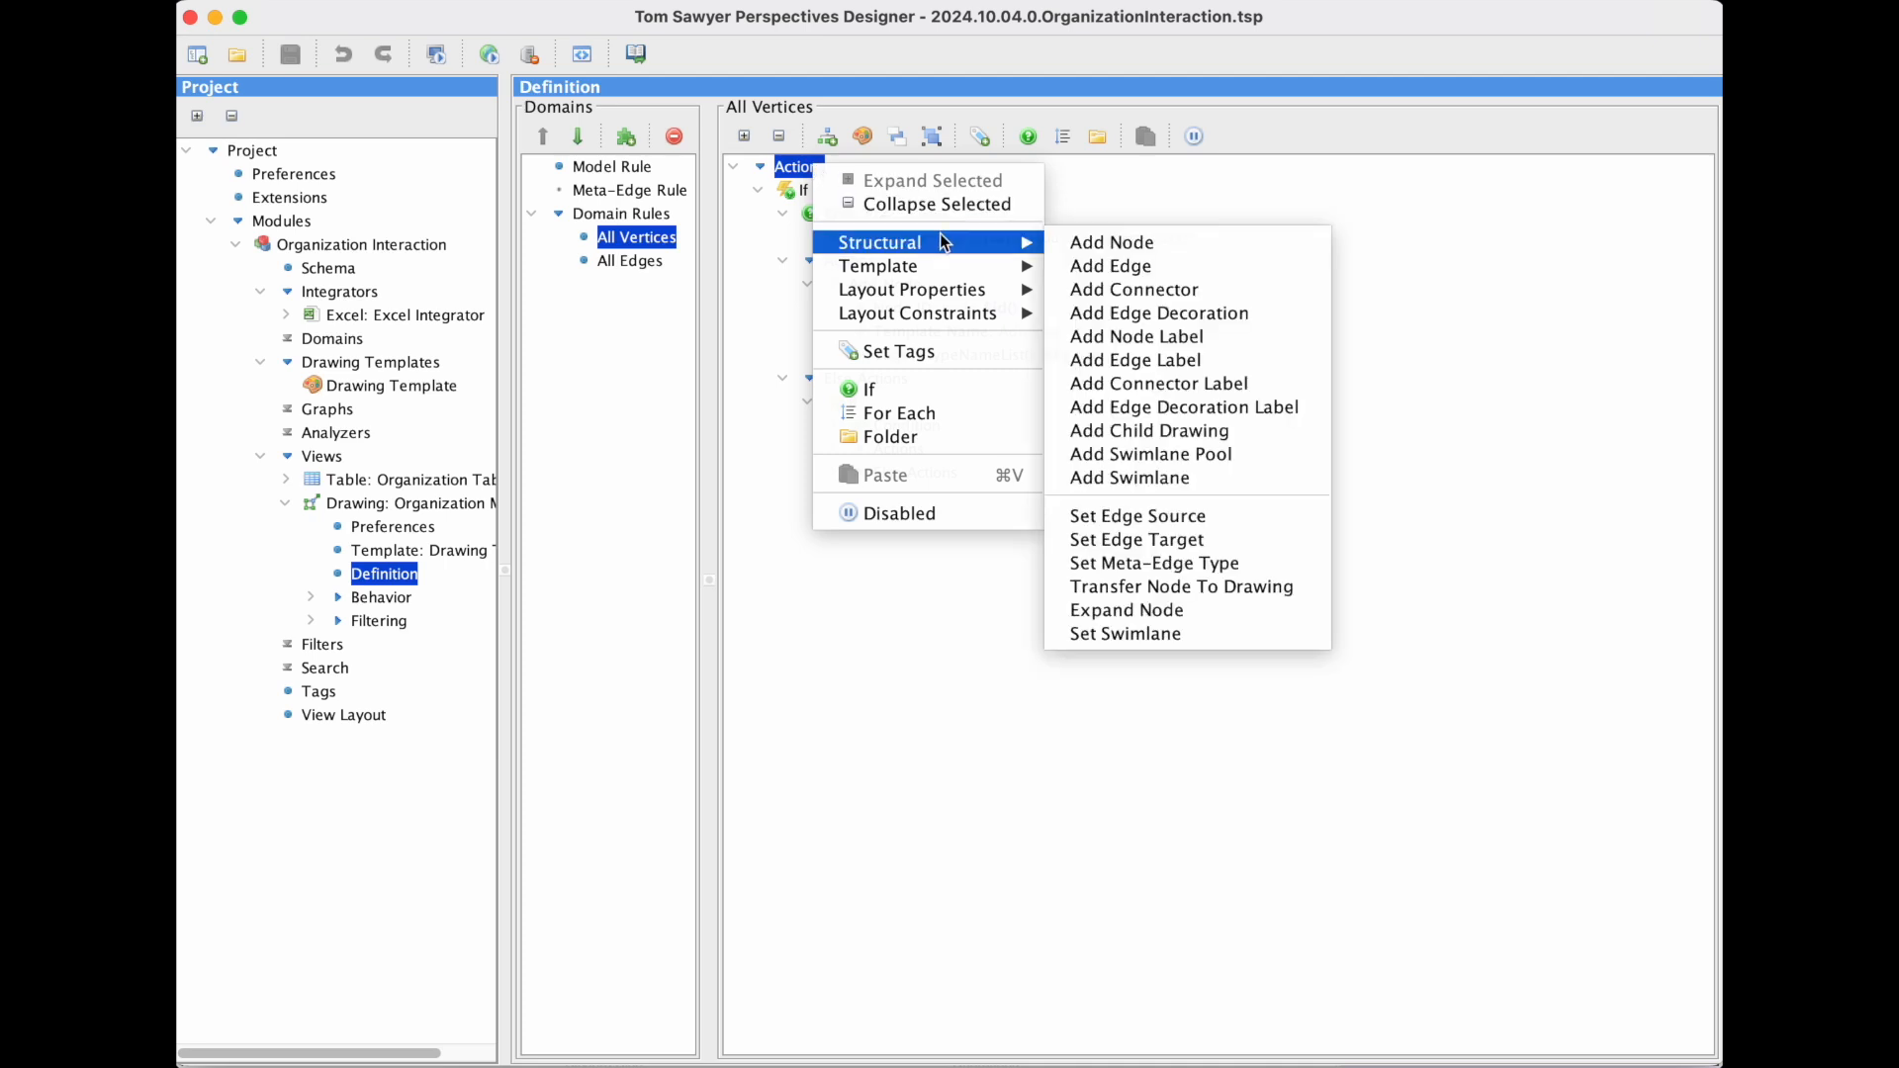
{"action": "left_click", "coordinate": [1191, 248]}
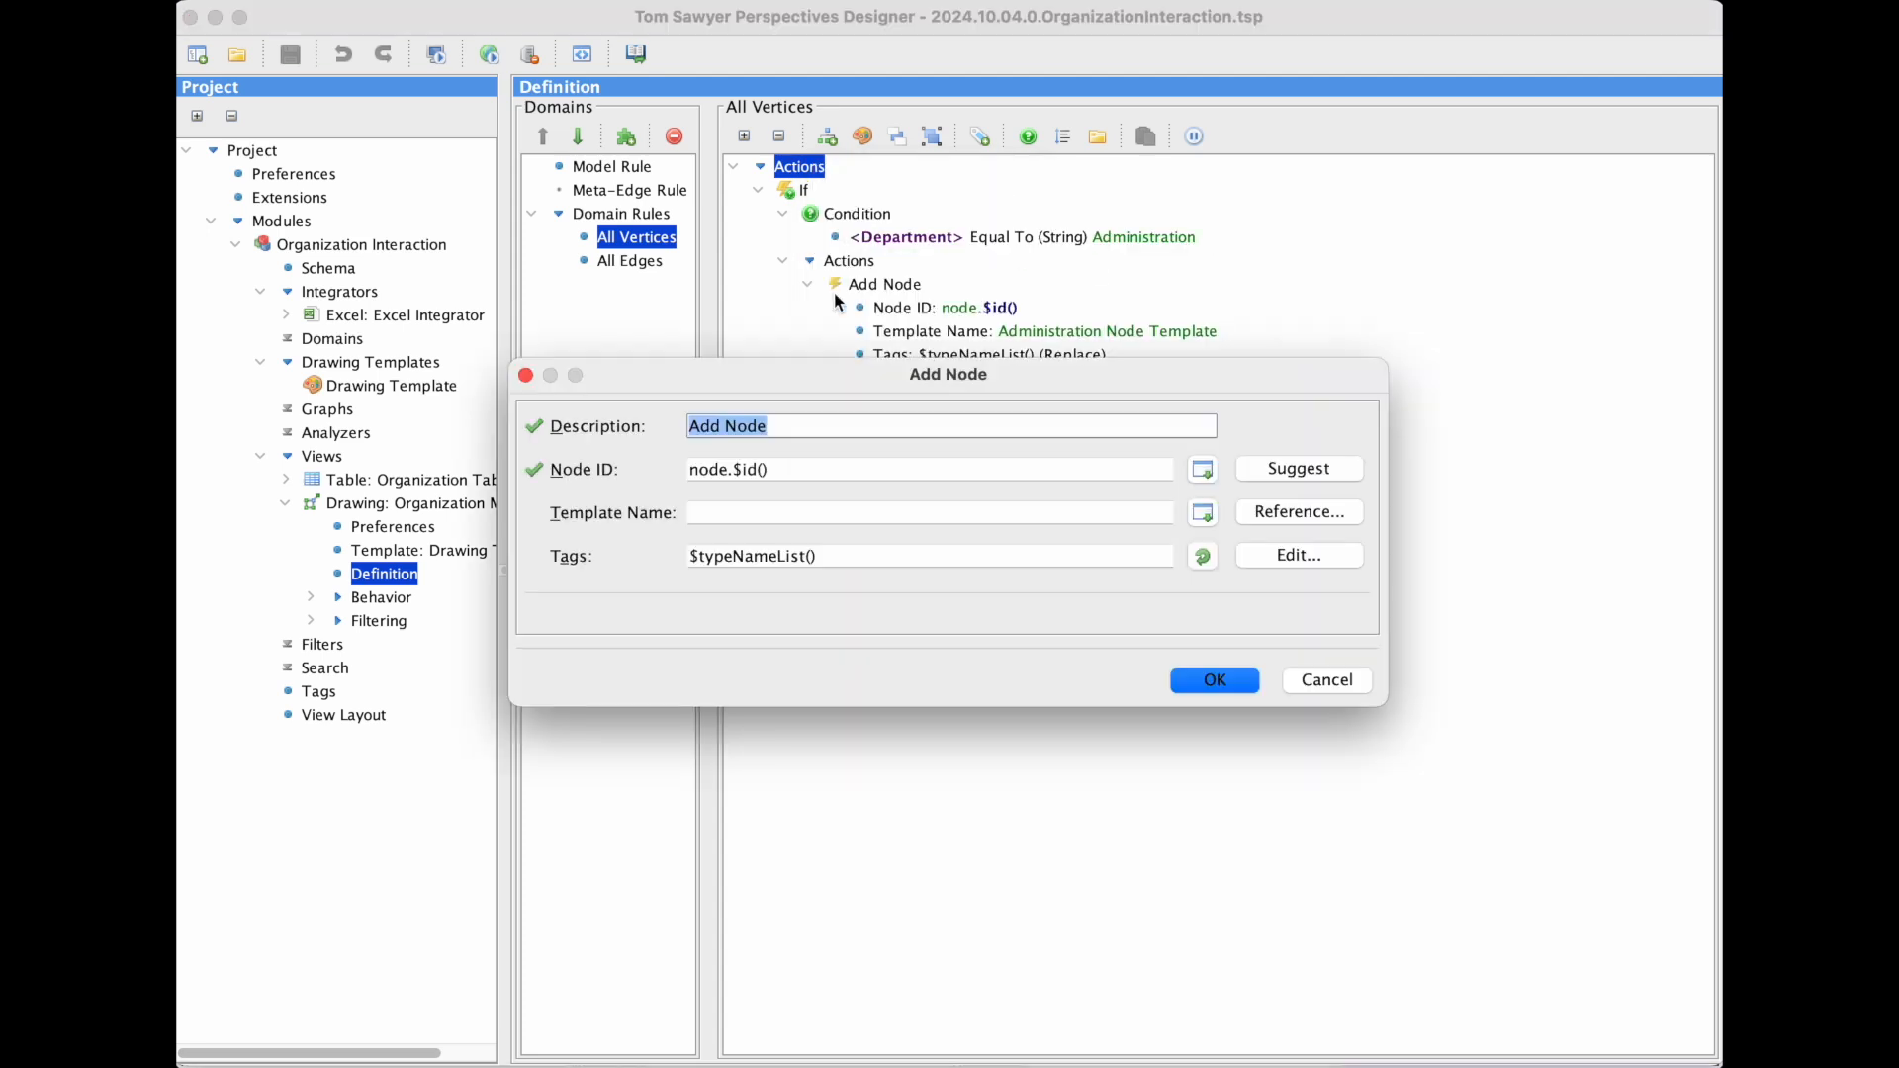
{"action": "left_click", "coordinate": [728, 427]}
{"action": "type", "text": "Parent"}
Set the parent node's ID to node.Parent.<Department>, using the Department attribute from the Nodes schema
{"action": "left_click", "coordinate": [827, 474]}
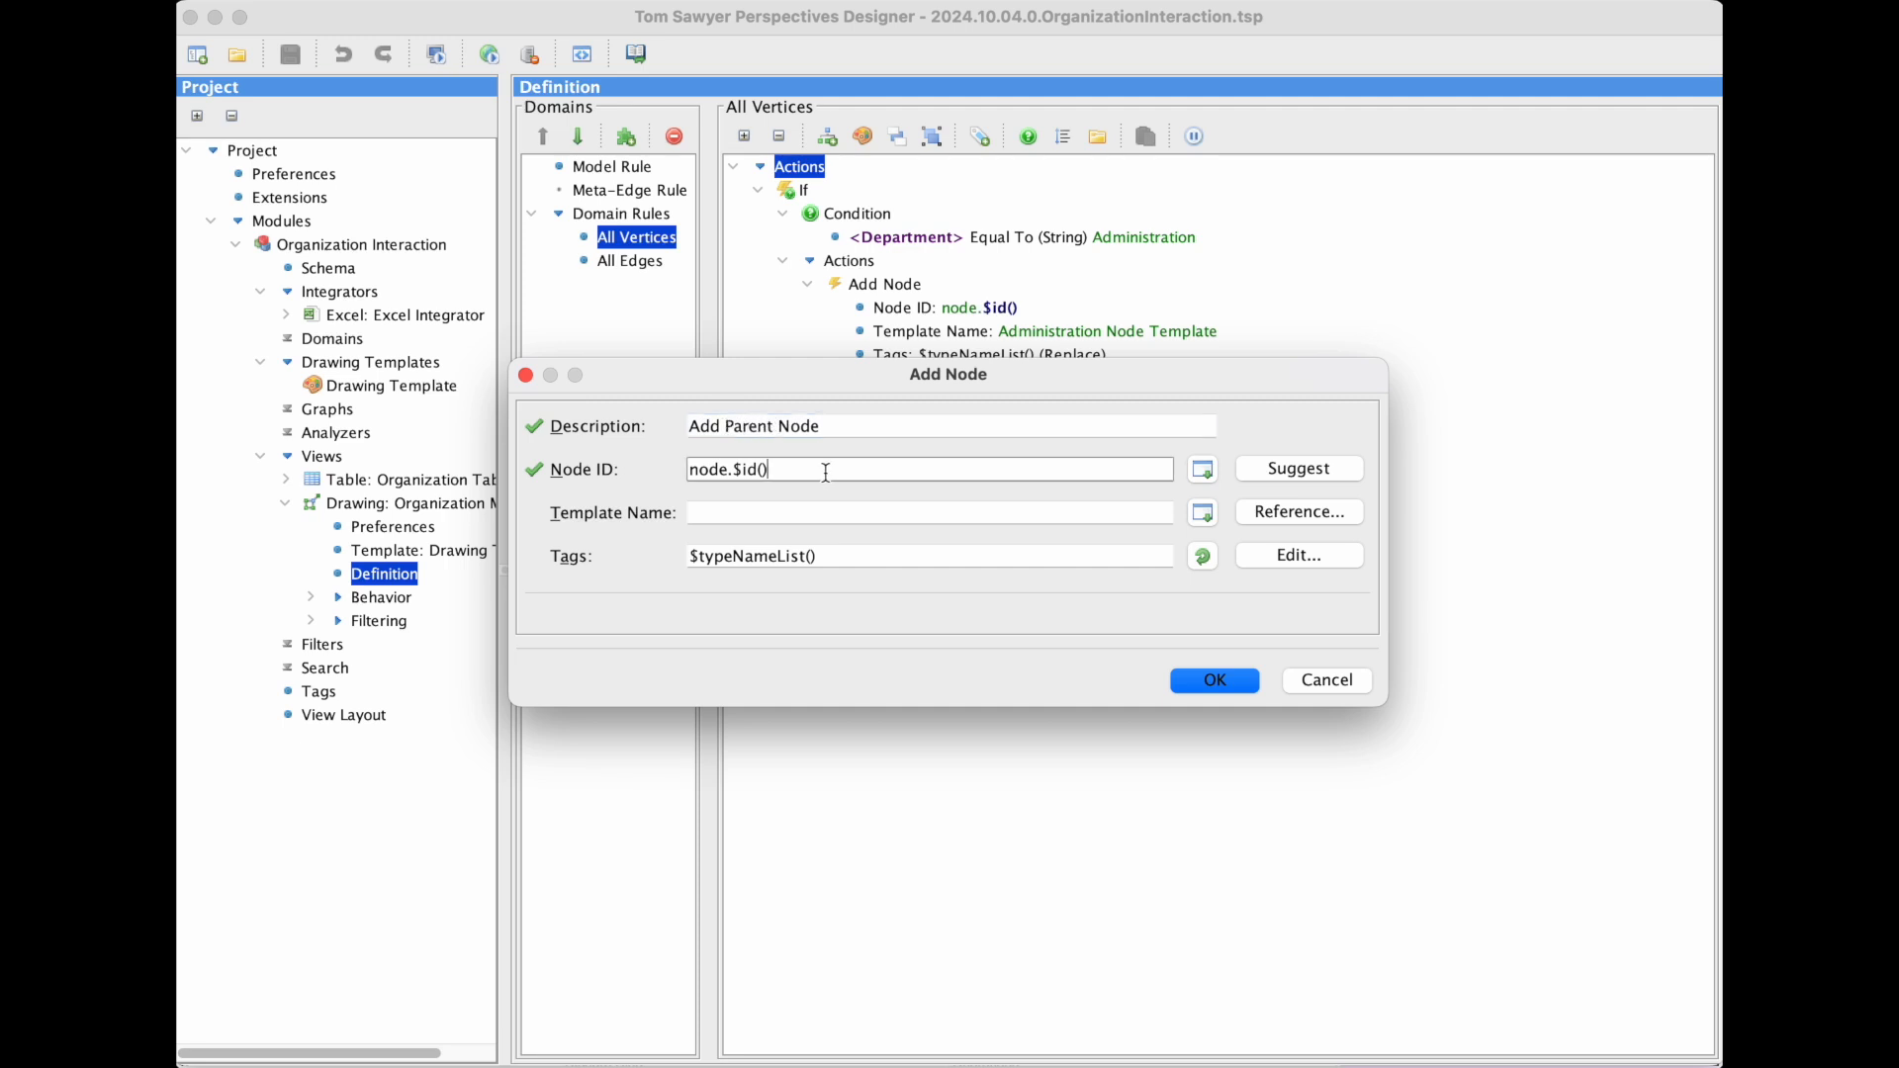
{"action": "key", "text": "BackSpace"}
{"action": "key", "text": "BackSpace"}
{"action": "key", "text": "BackSpace"}
{"action": "key", "text": "BackSpace"}
{"action": "key", "text": "BackSpace"}
{"action": "type", "text": "Parent."}
{"action": "left_click", "coordinate": [1203, 469]}
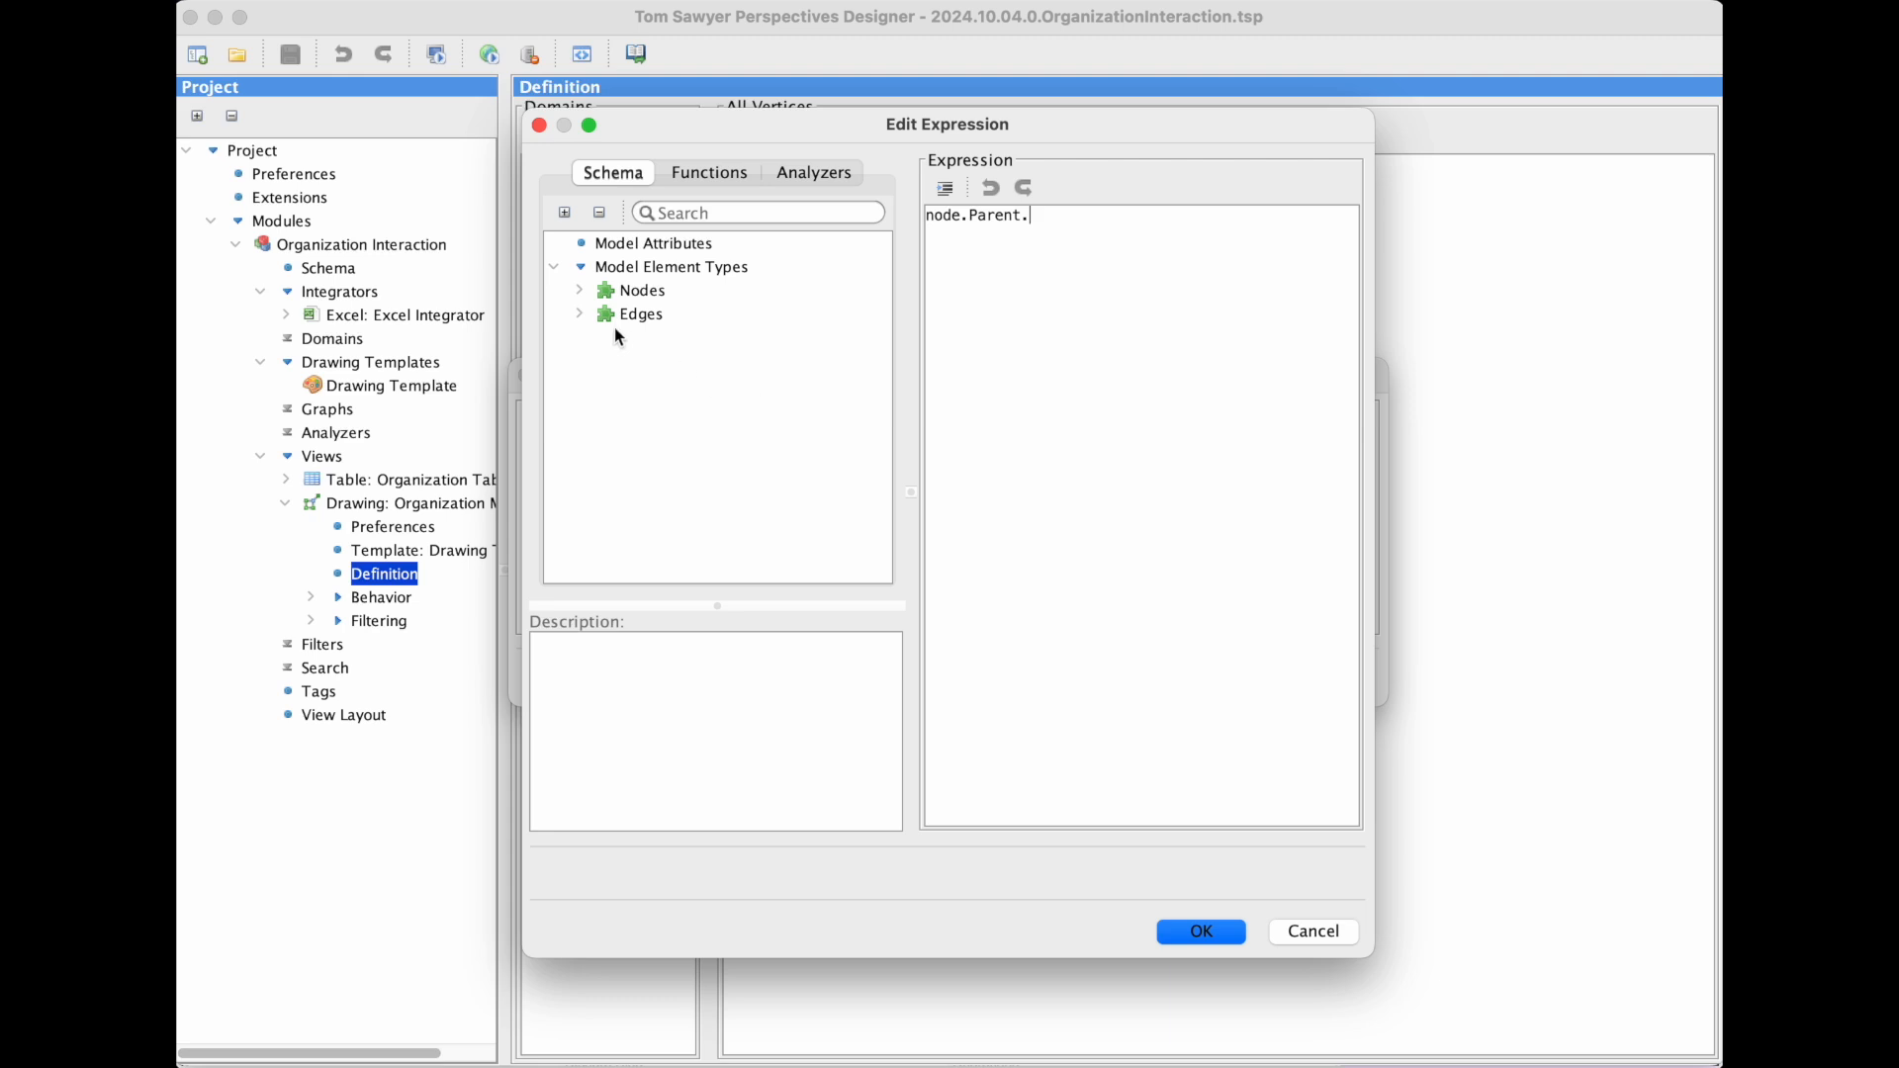
{"action": "left_click", "coordinate": [579, 290]}
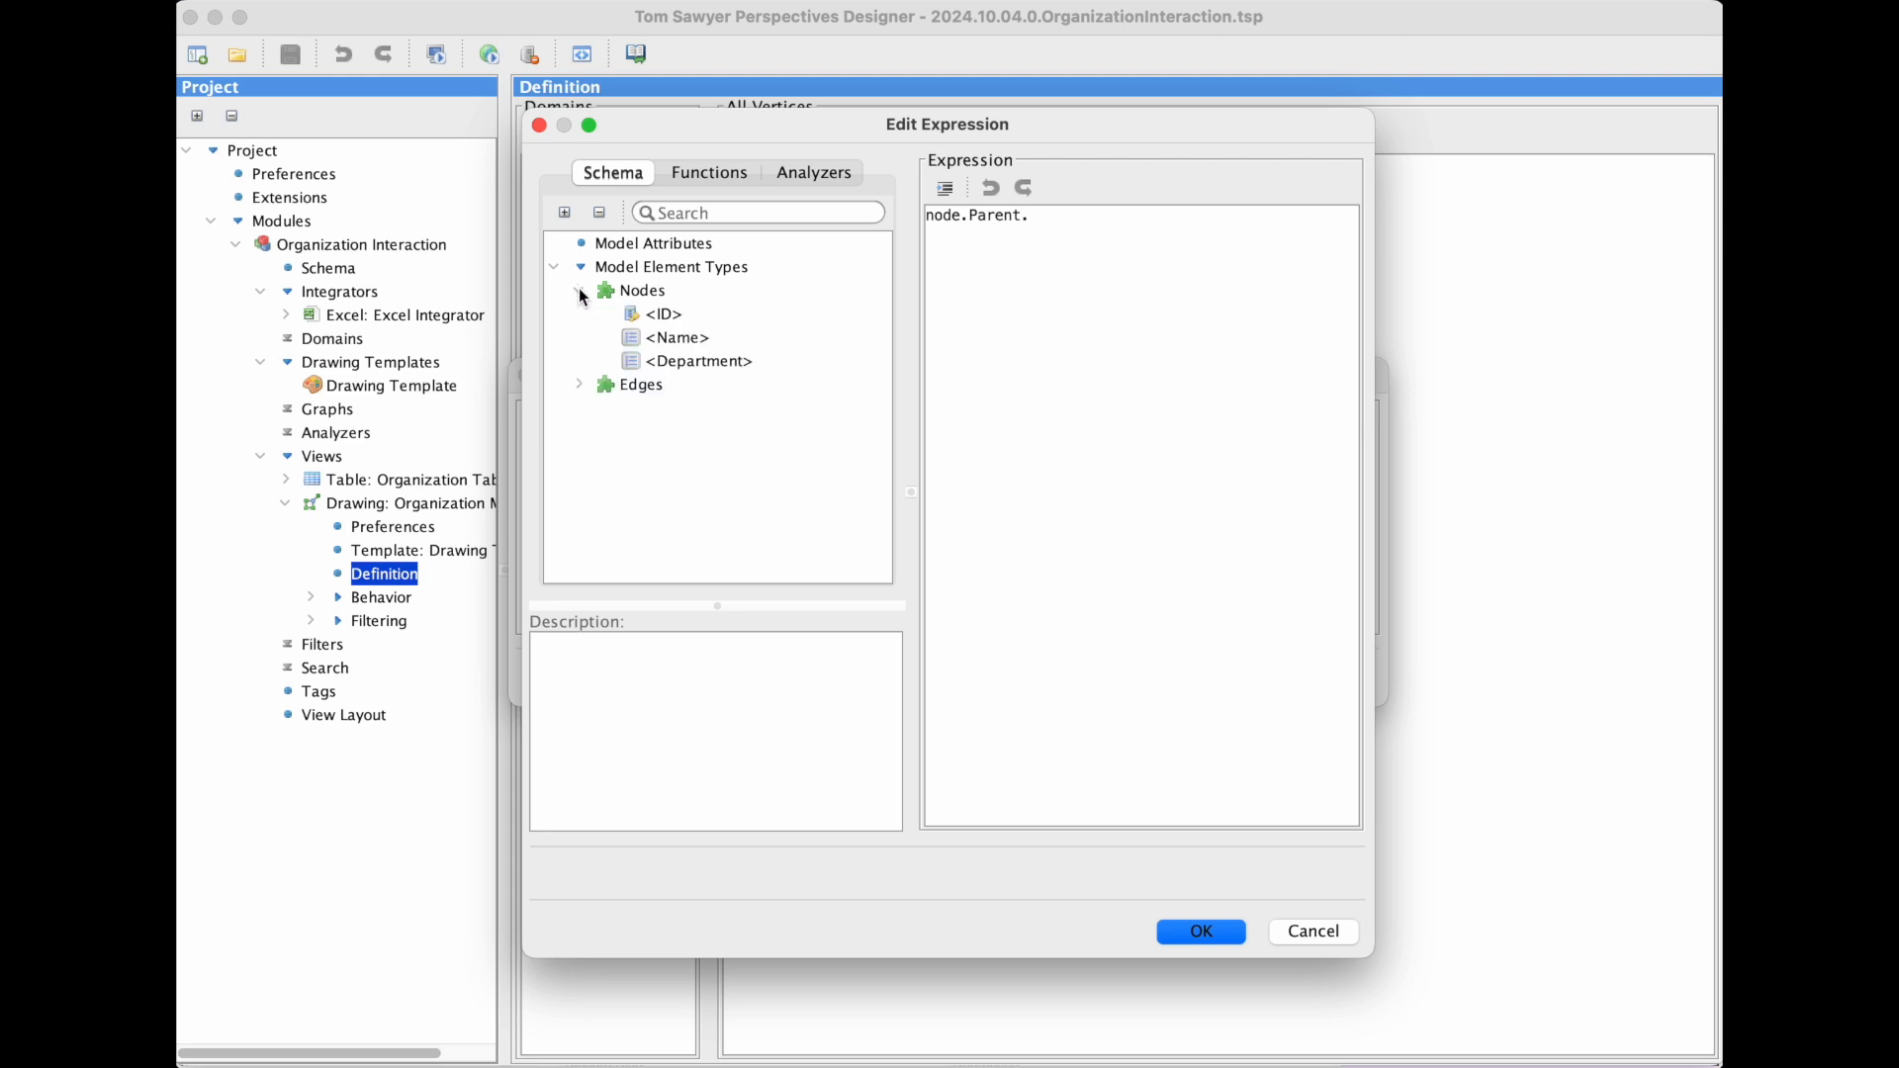
{"action": "double_click", "coordinate": [737, 362]}
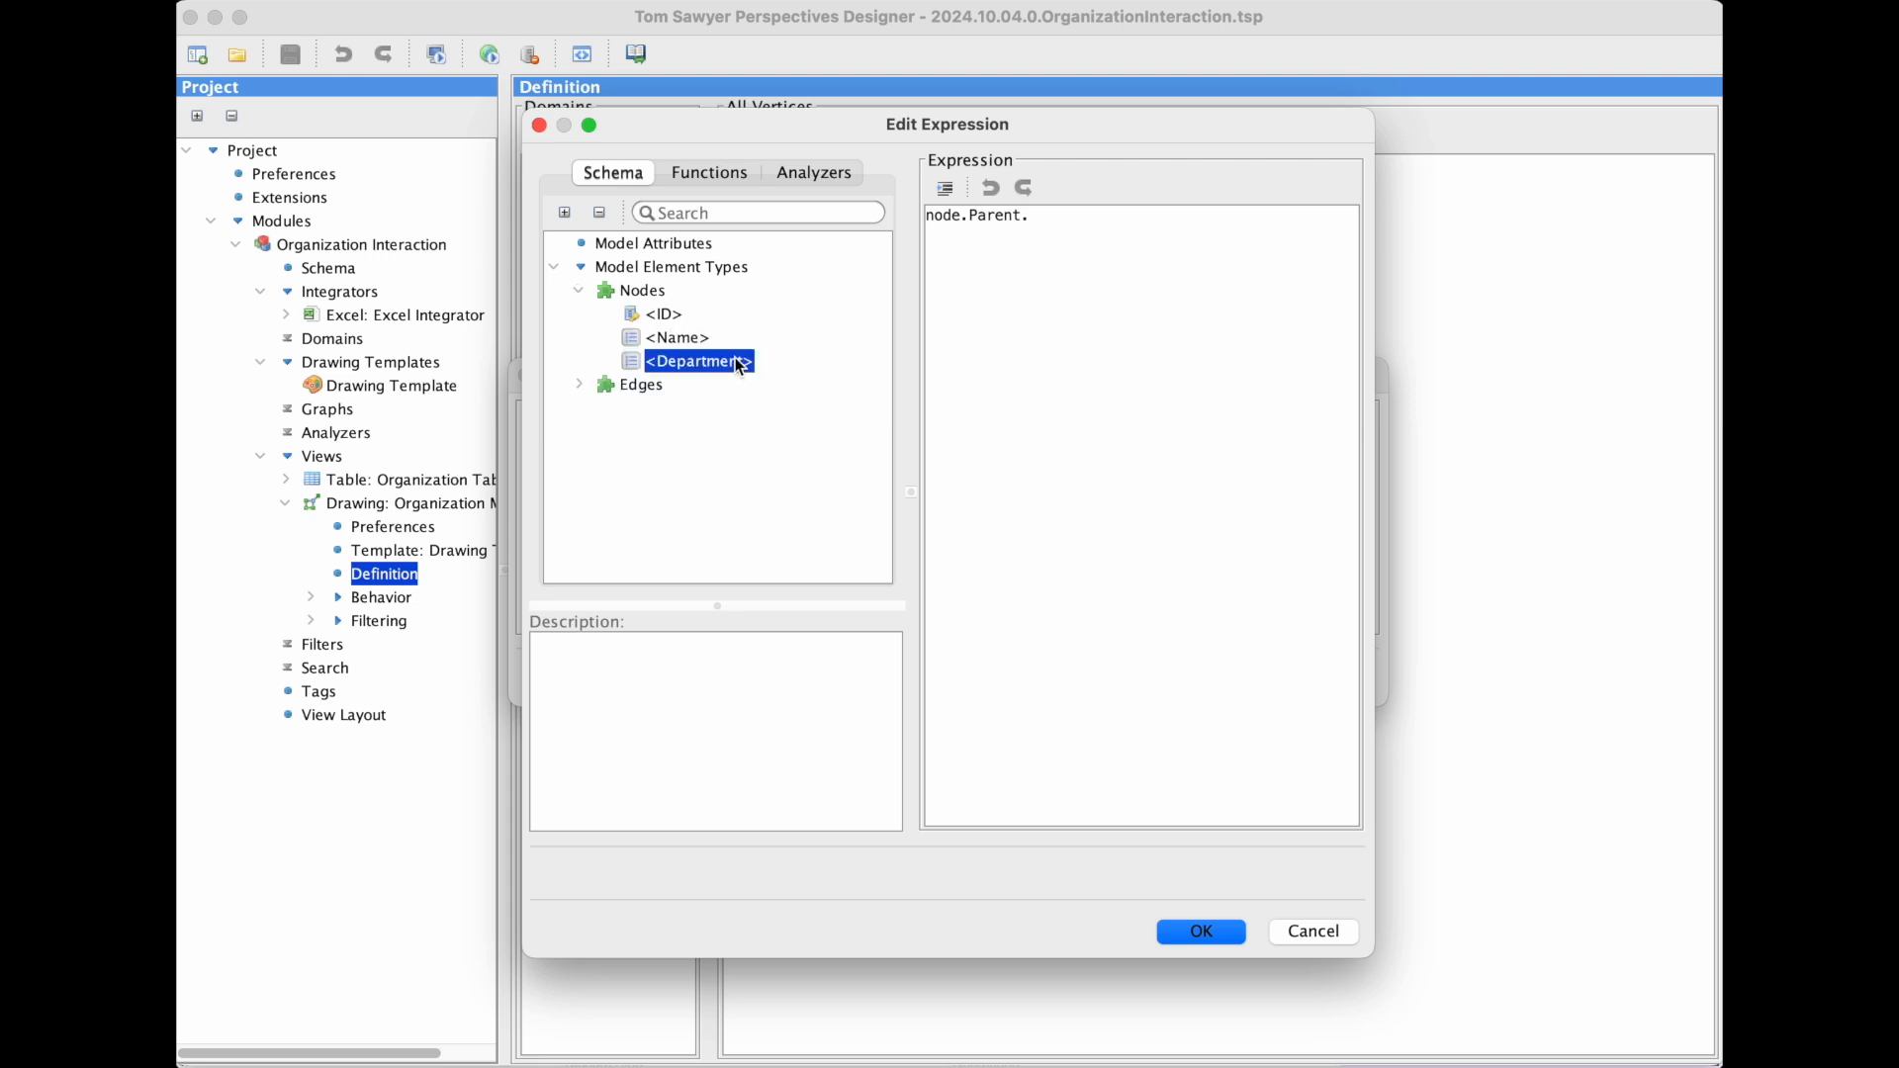
{"action": "left_click", "coordinate": [1179, 940]}
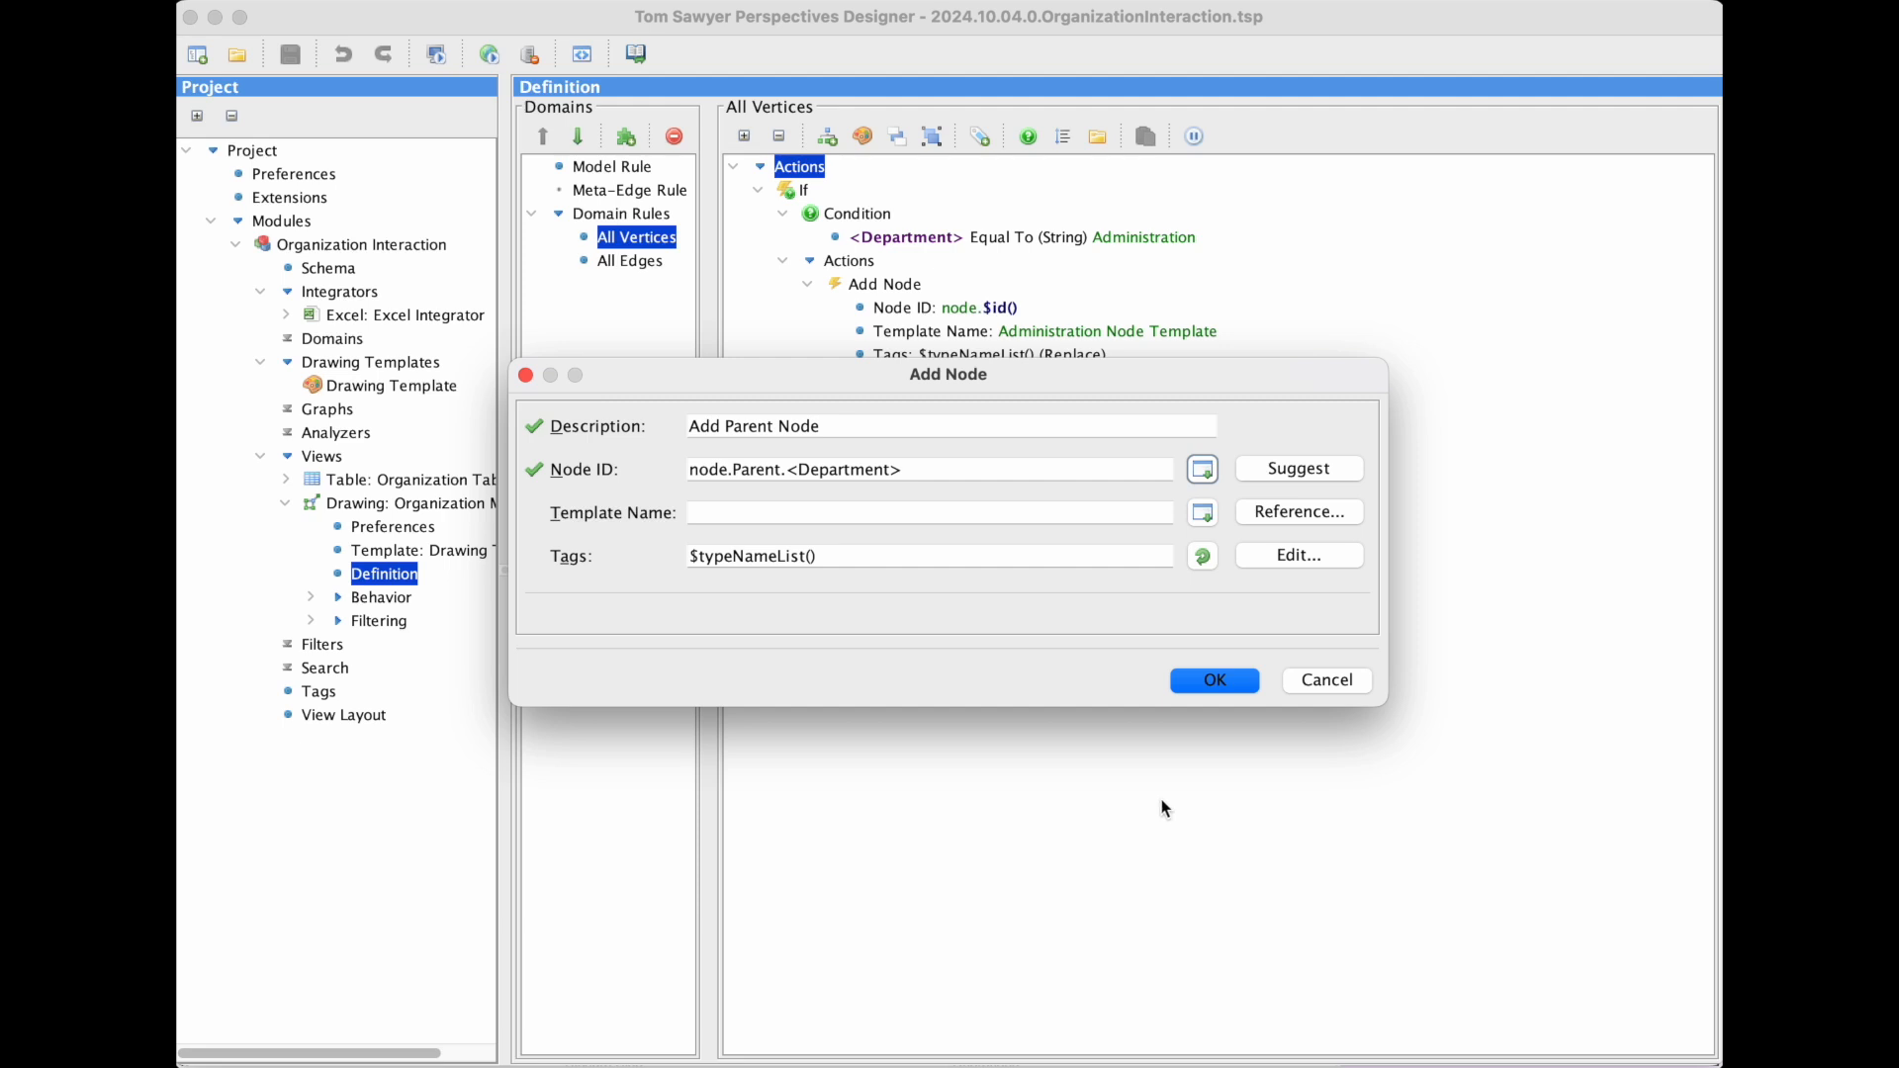
Assign Parent Node Template to the parent node and confirm the new action
{"action": "left_click", "coordinate": [1285, 514]}
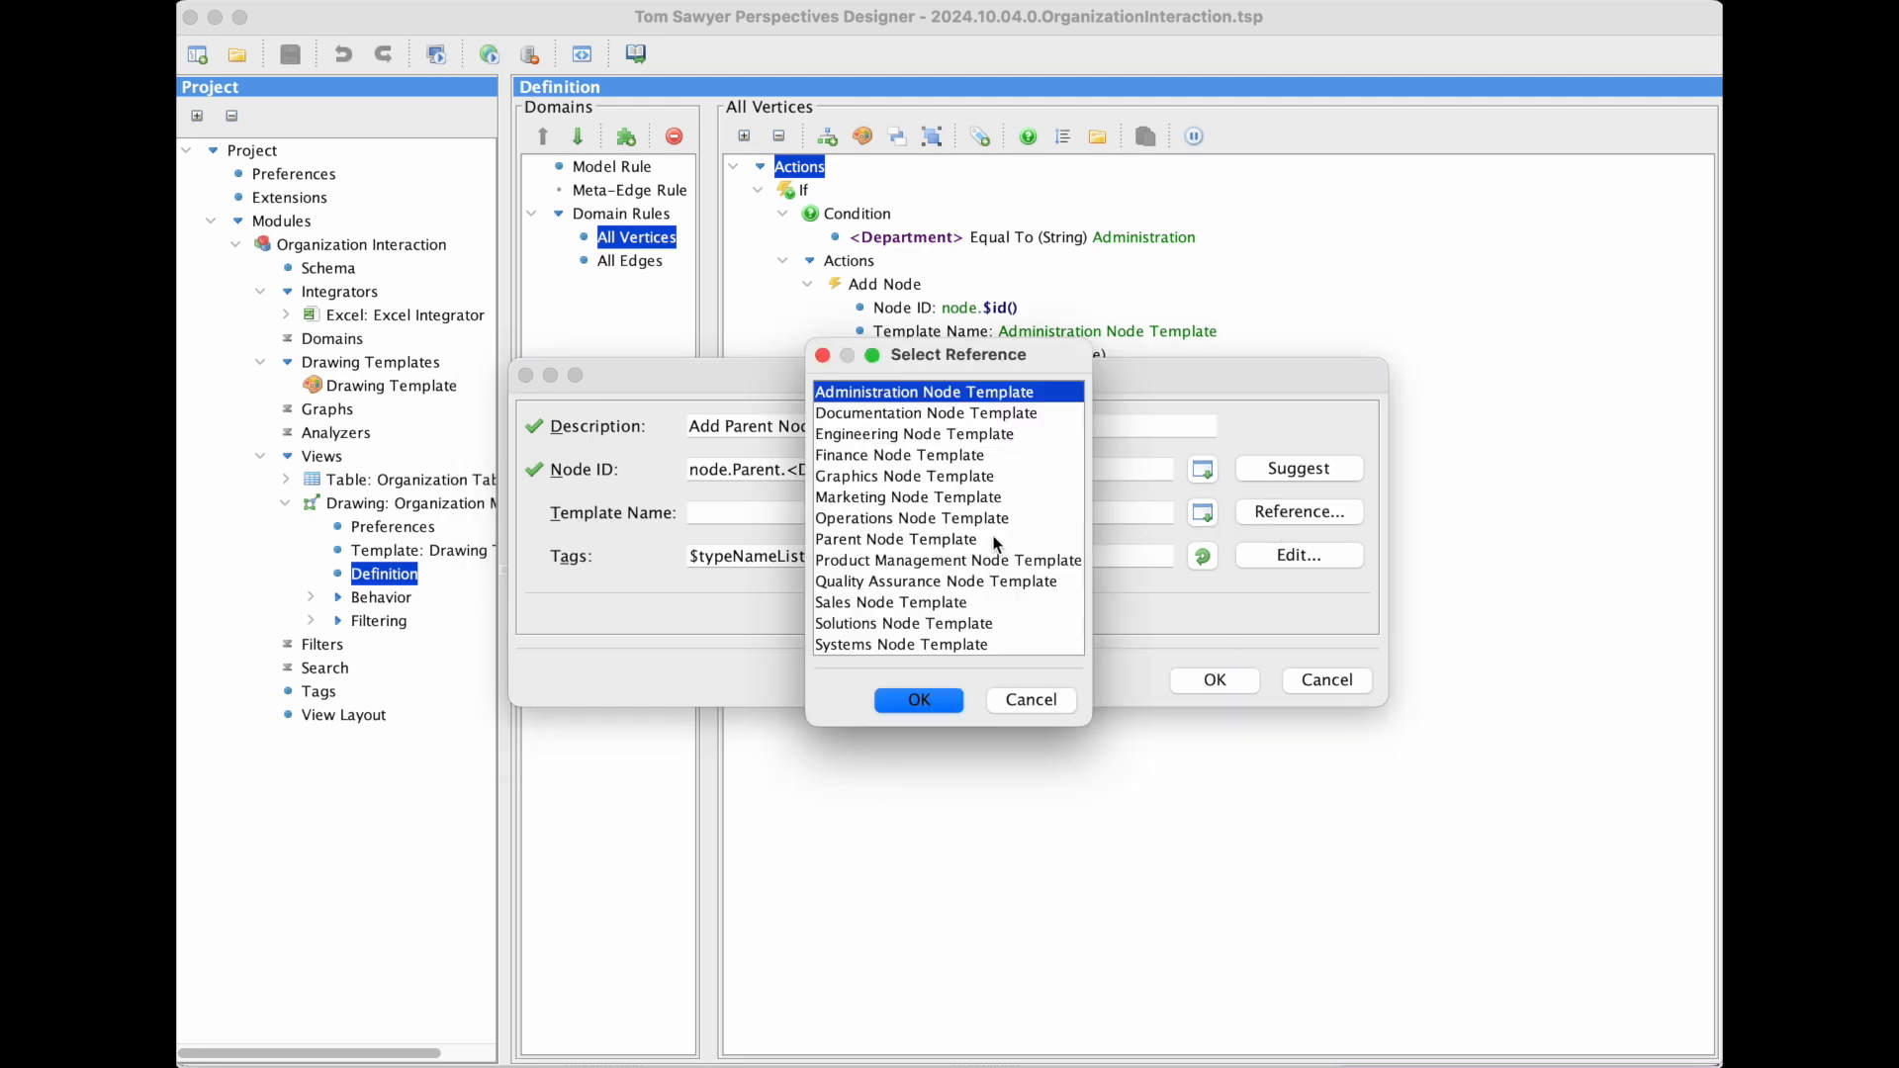
{"action": "left_click", "coordinate": [965, 540]}
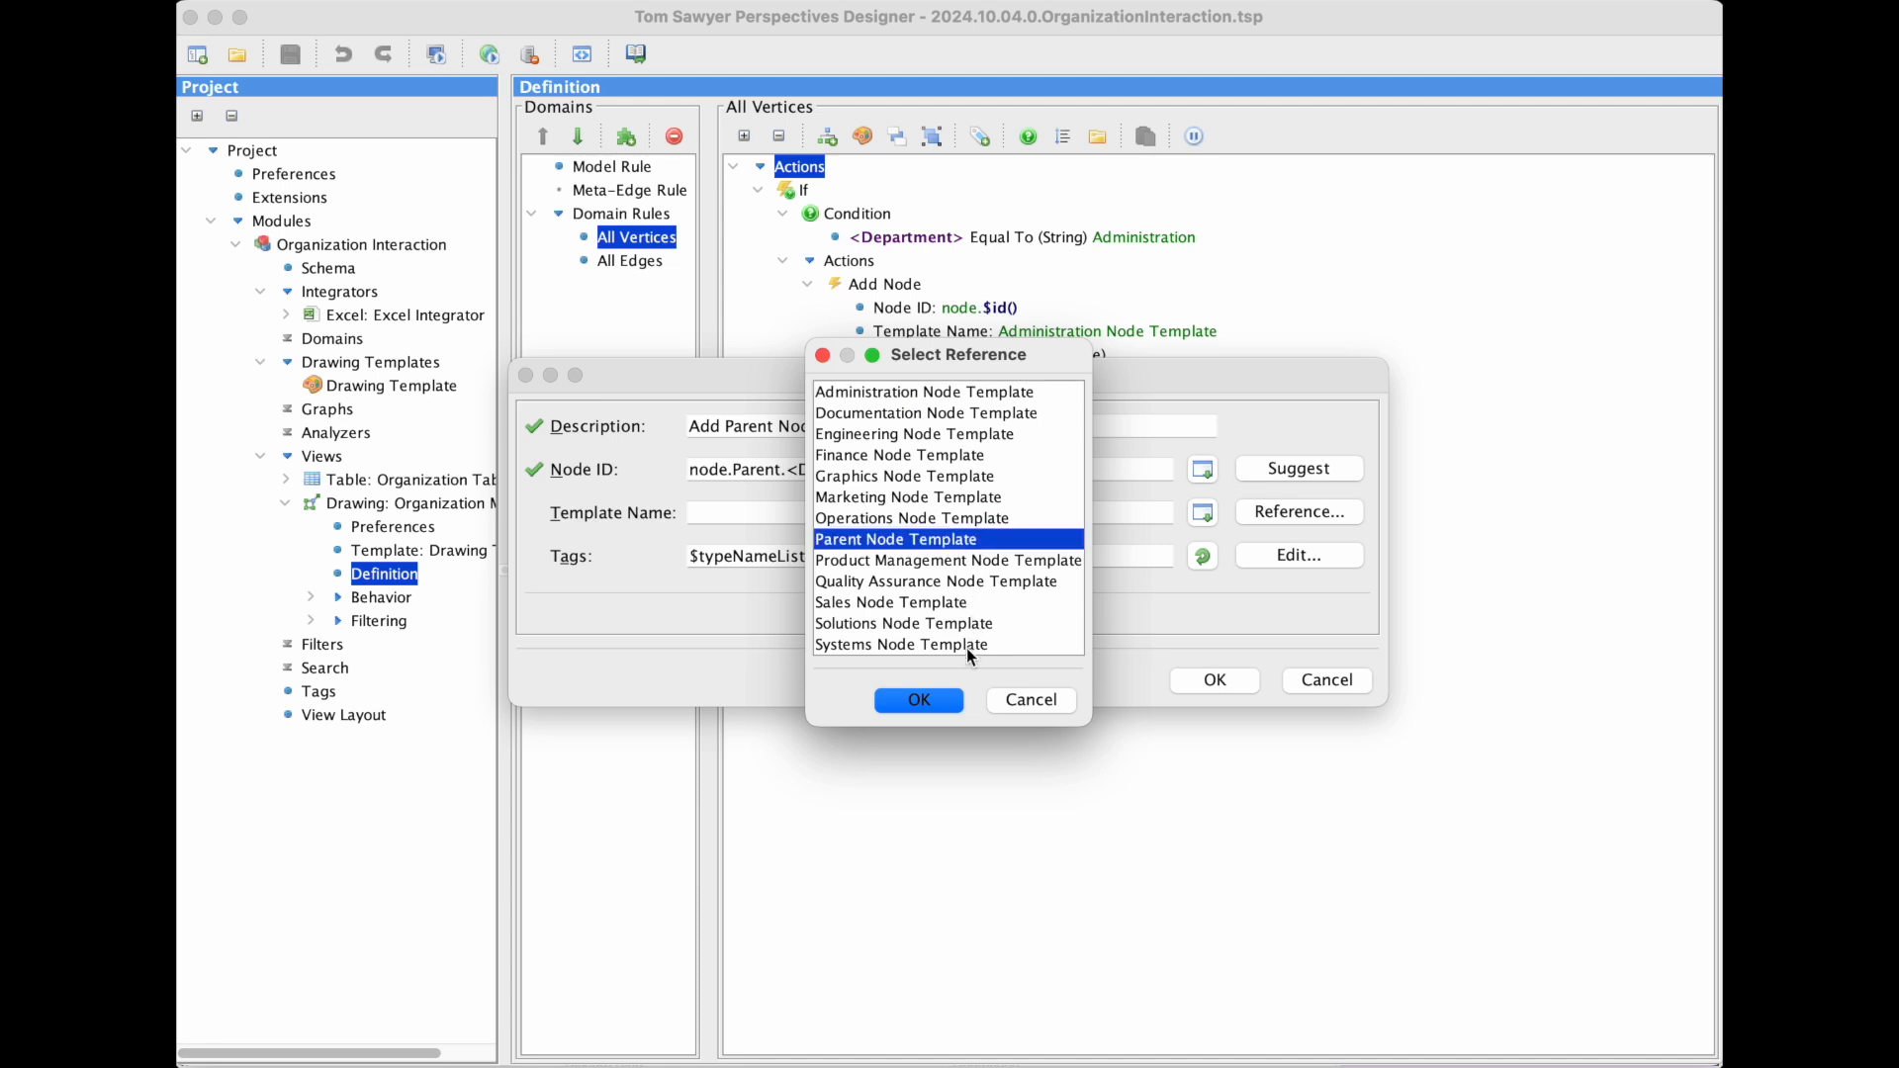
{"action": "left_click", "coordinate": [939, 702]}
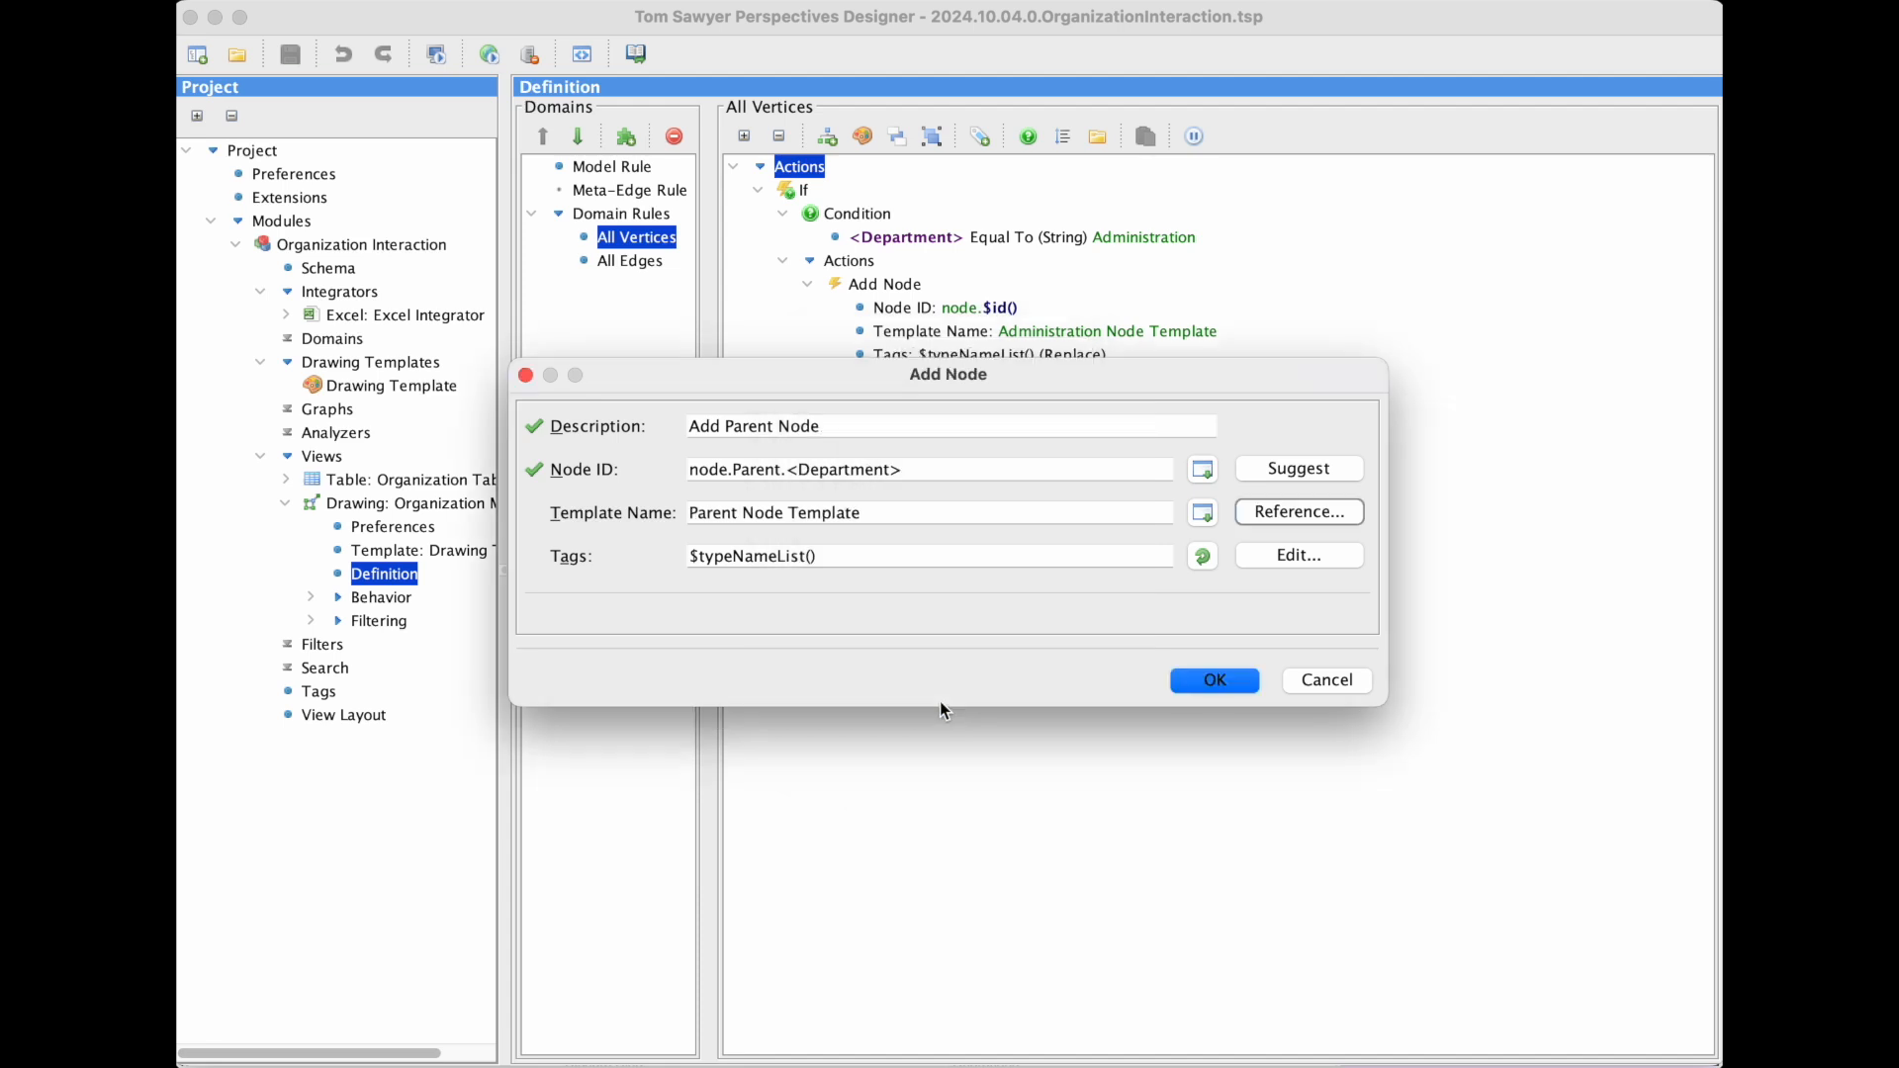
{"action": "left_click", "coordinate": [1193, 680]}
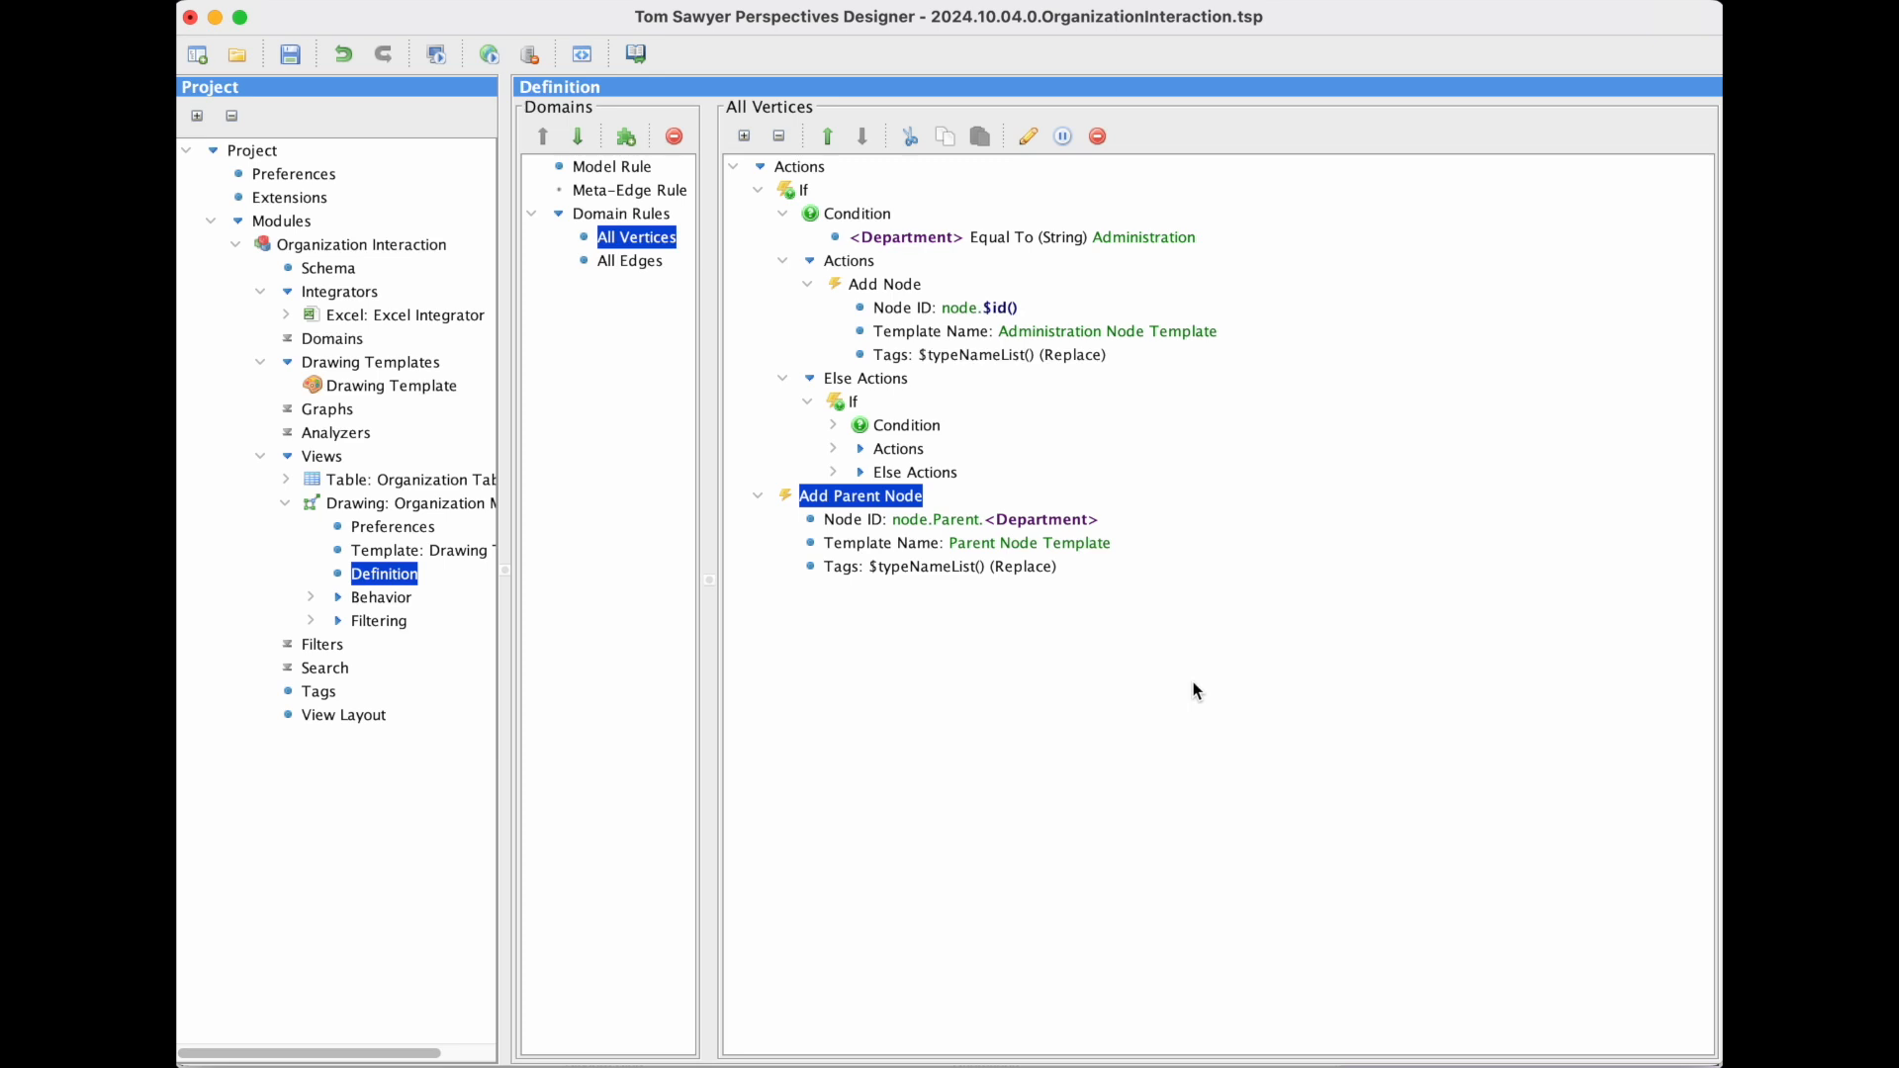
Start an Add Child Drawing action for All Vertices with the drawing ID drawing.Parent.<Department>
{"action": "right_click", "coordinate": [814, 170]}
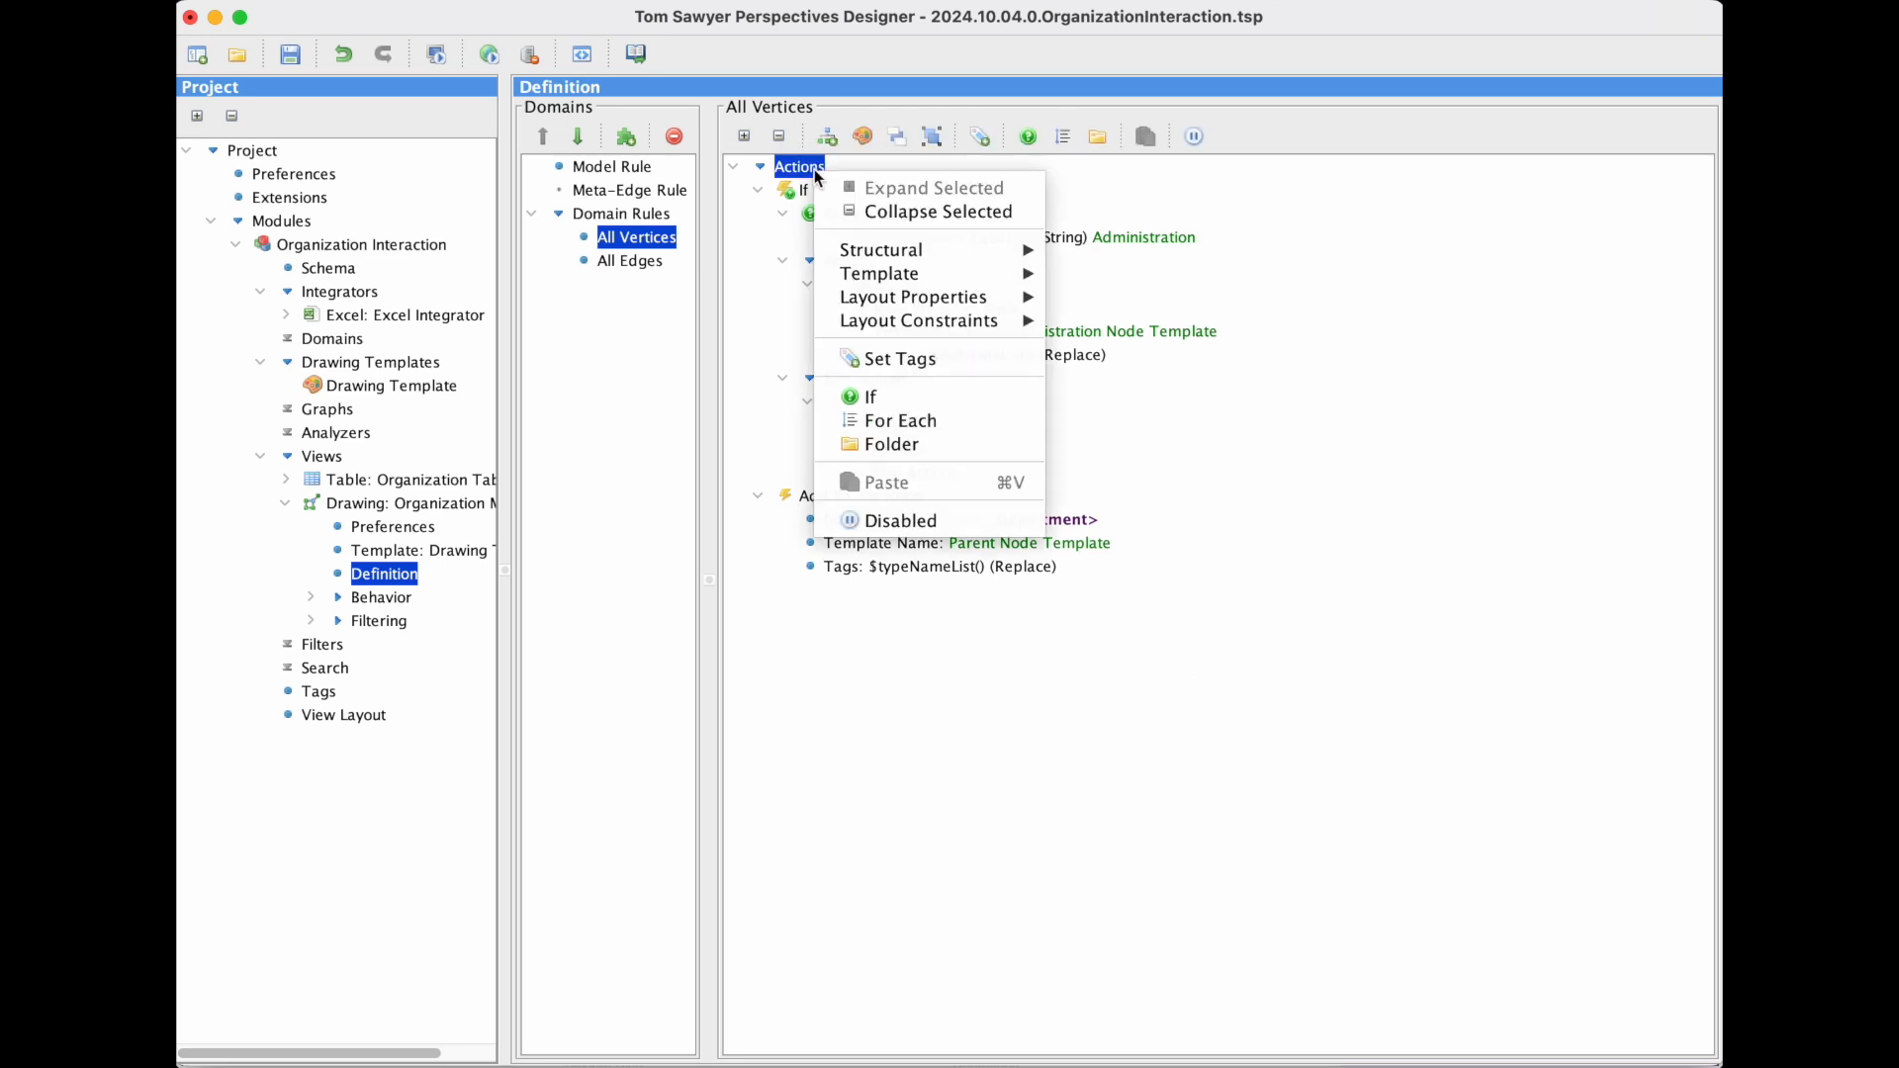
{"action": "mouse_move", "coordinate": [930, 242]}
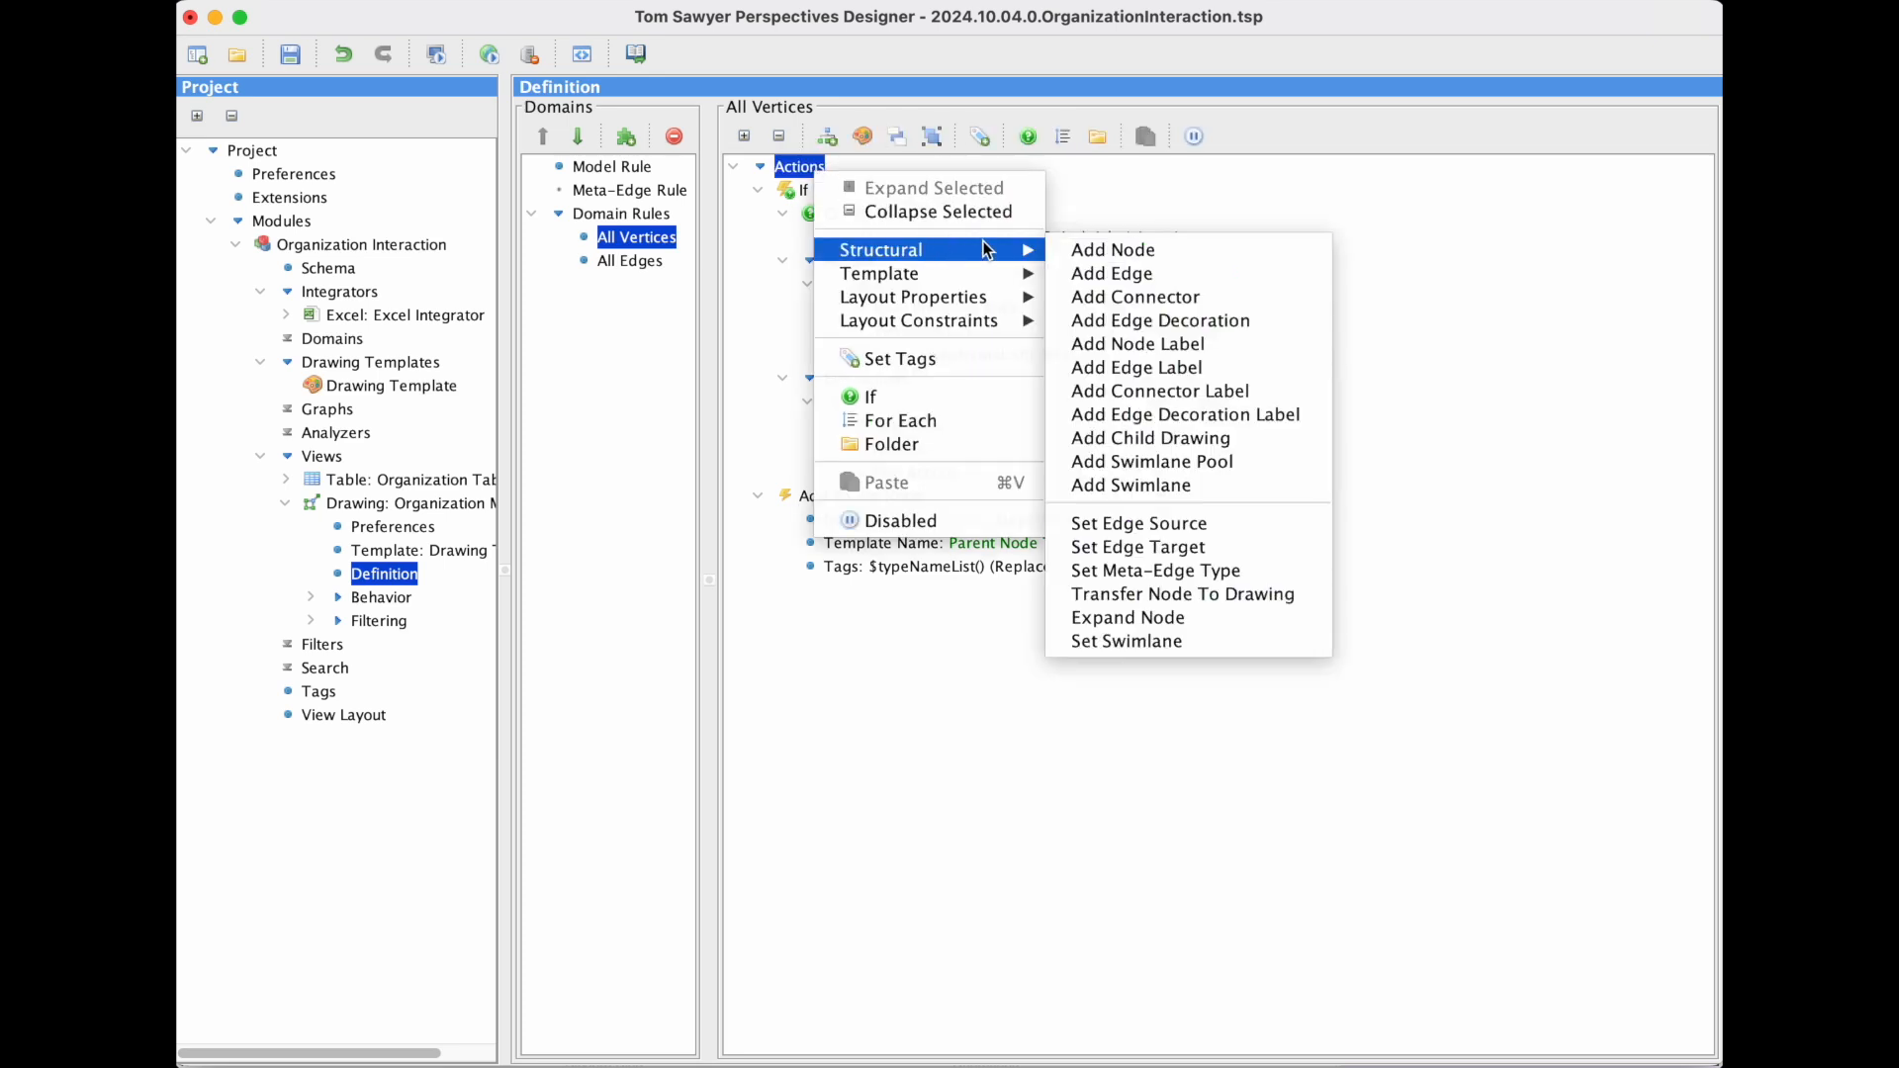
{"action": "left_click", "coordinate": [1270, 438]}
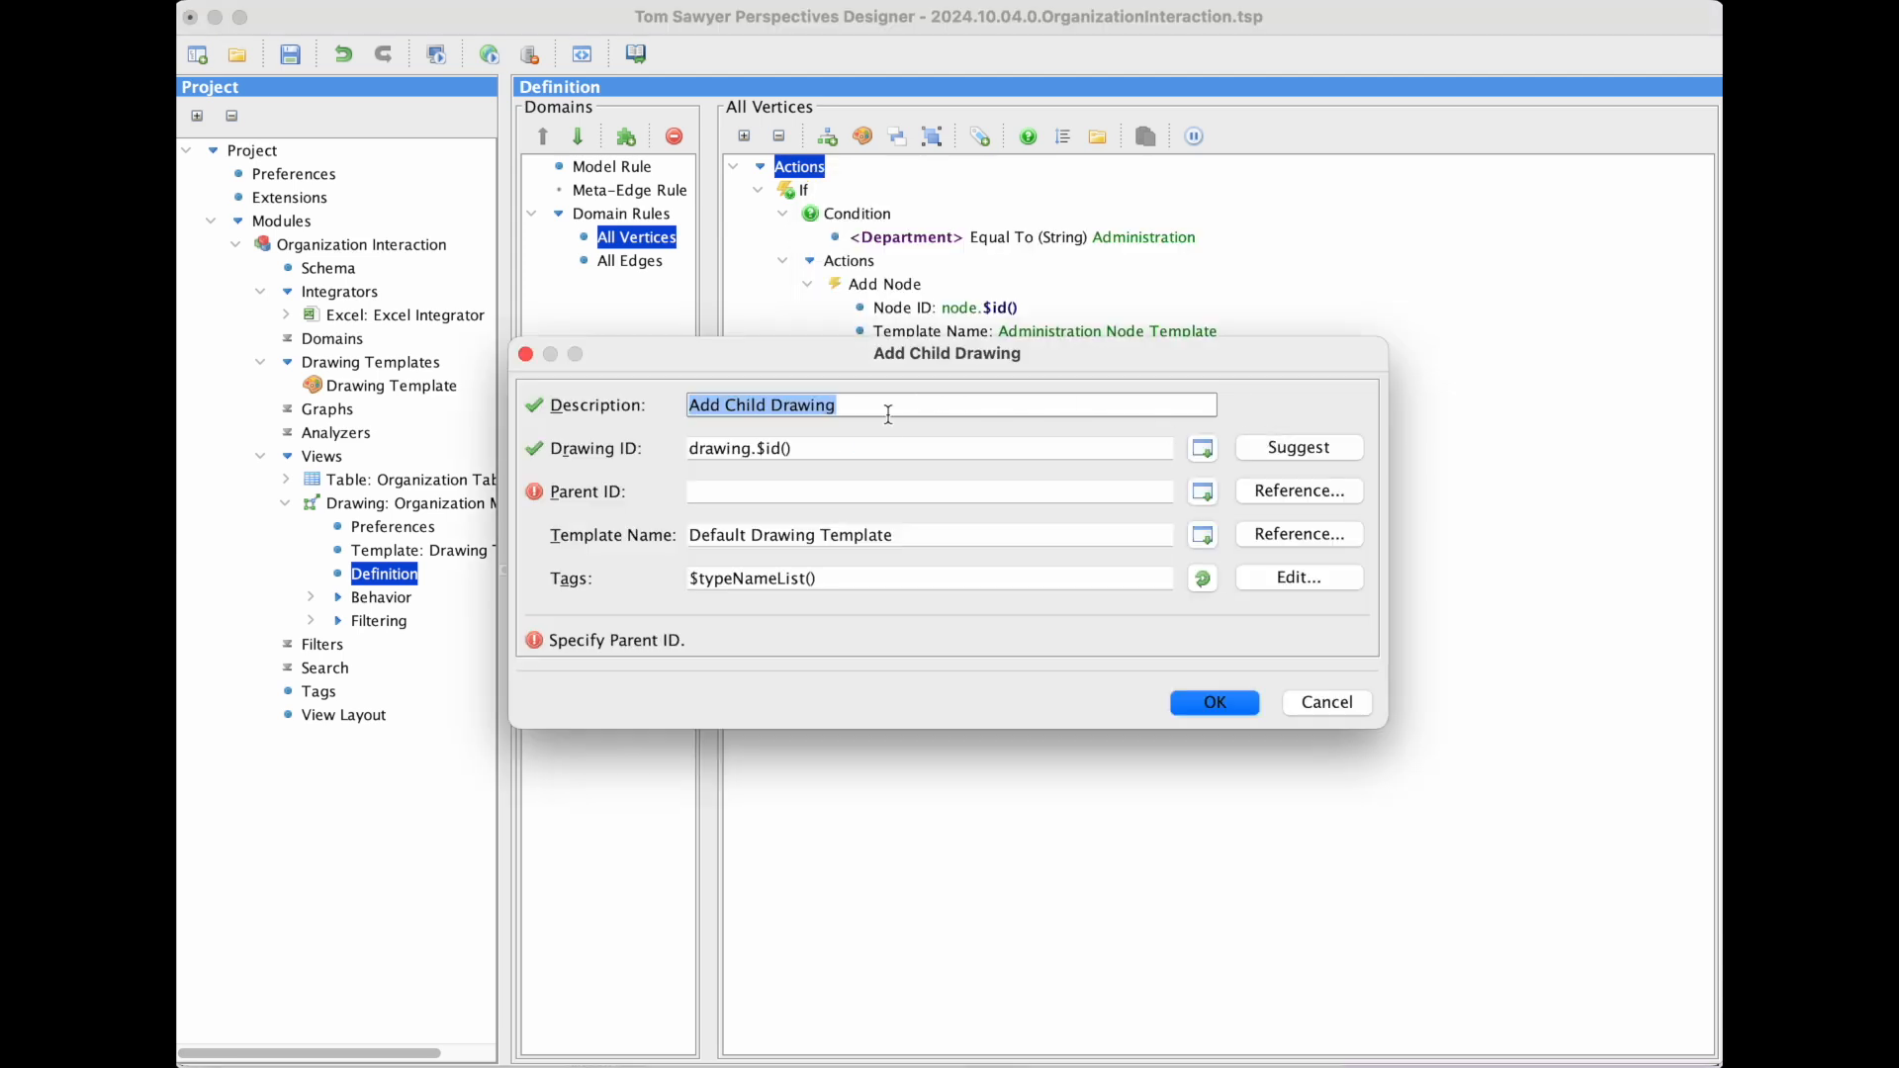
{"action": "left_click", "coordinate": [884, 450]}
{"action": "key", "text": "BackSpace"}
{"action": "key", "text": "BackSpace"}
{"action": "key", "text": "BackSpace"}
{"action": "key", "text": "BackSpace"}
{"action": "key", "text": "BackSpace"}
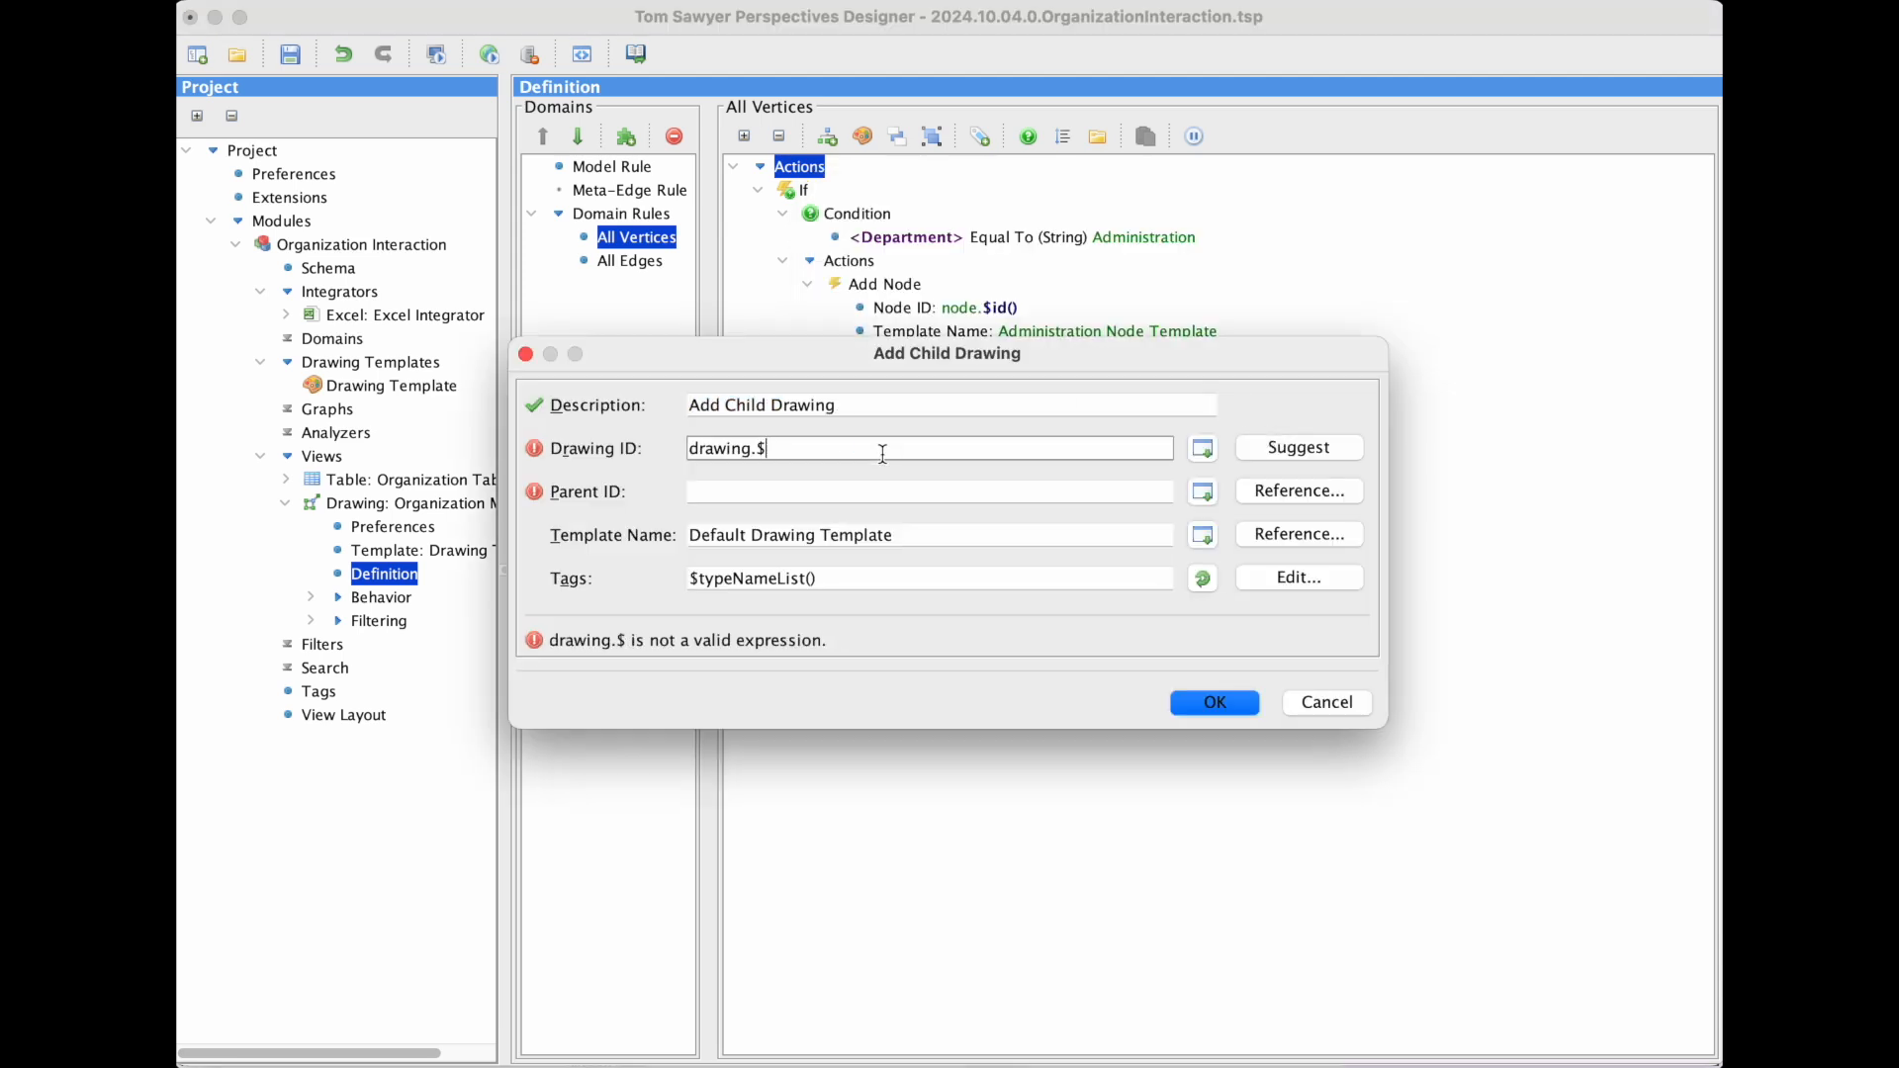
{"action": "type", "text": "Parent."}
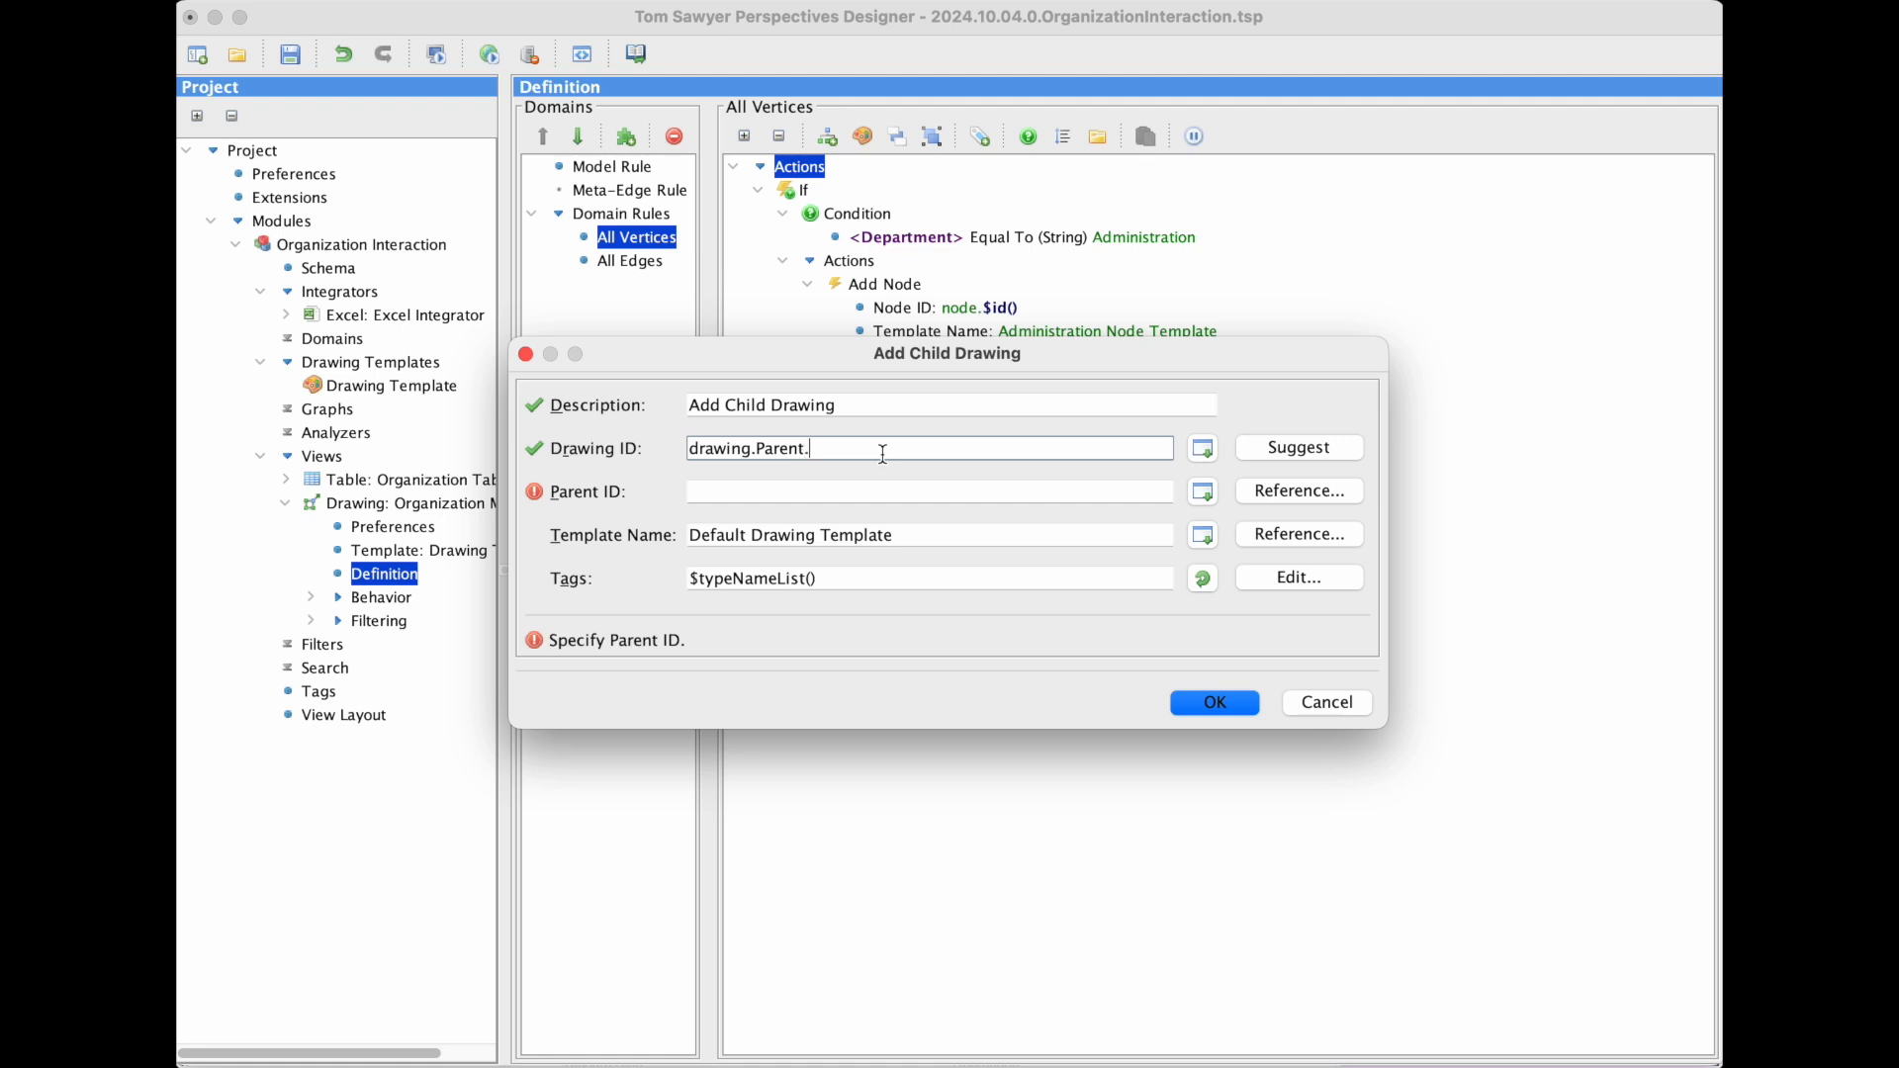
{"action": "left_click", "coordinate": [1203, 453]}
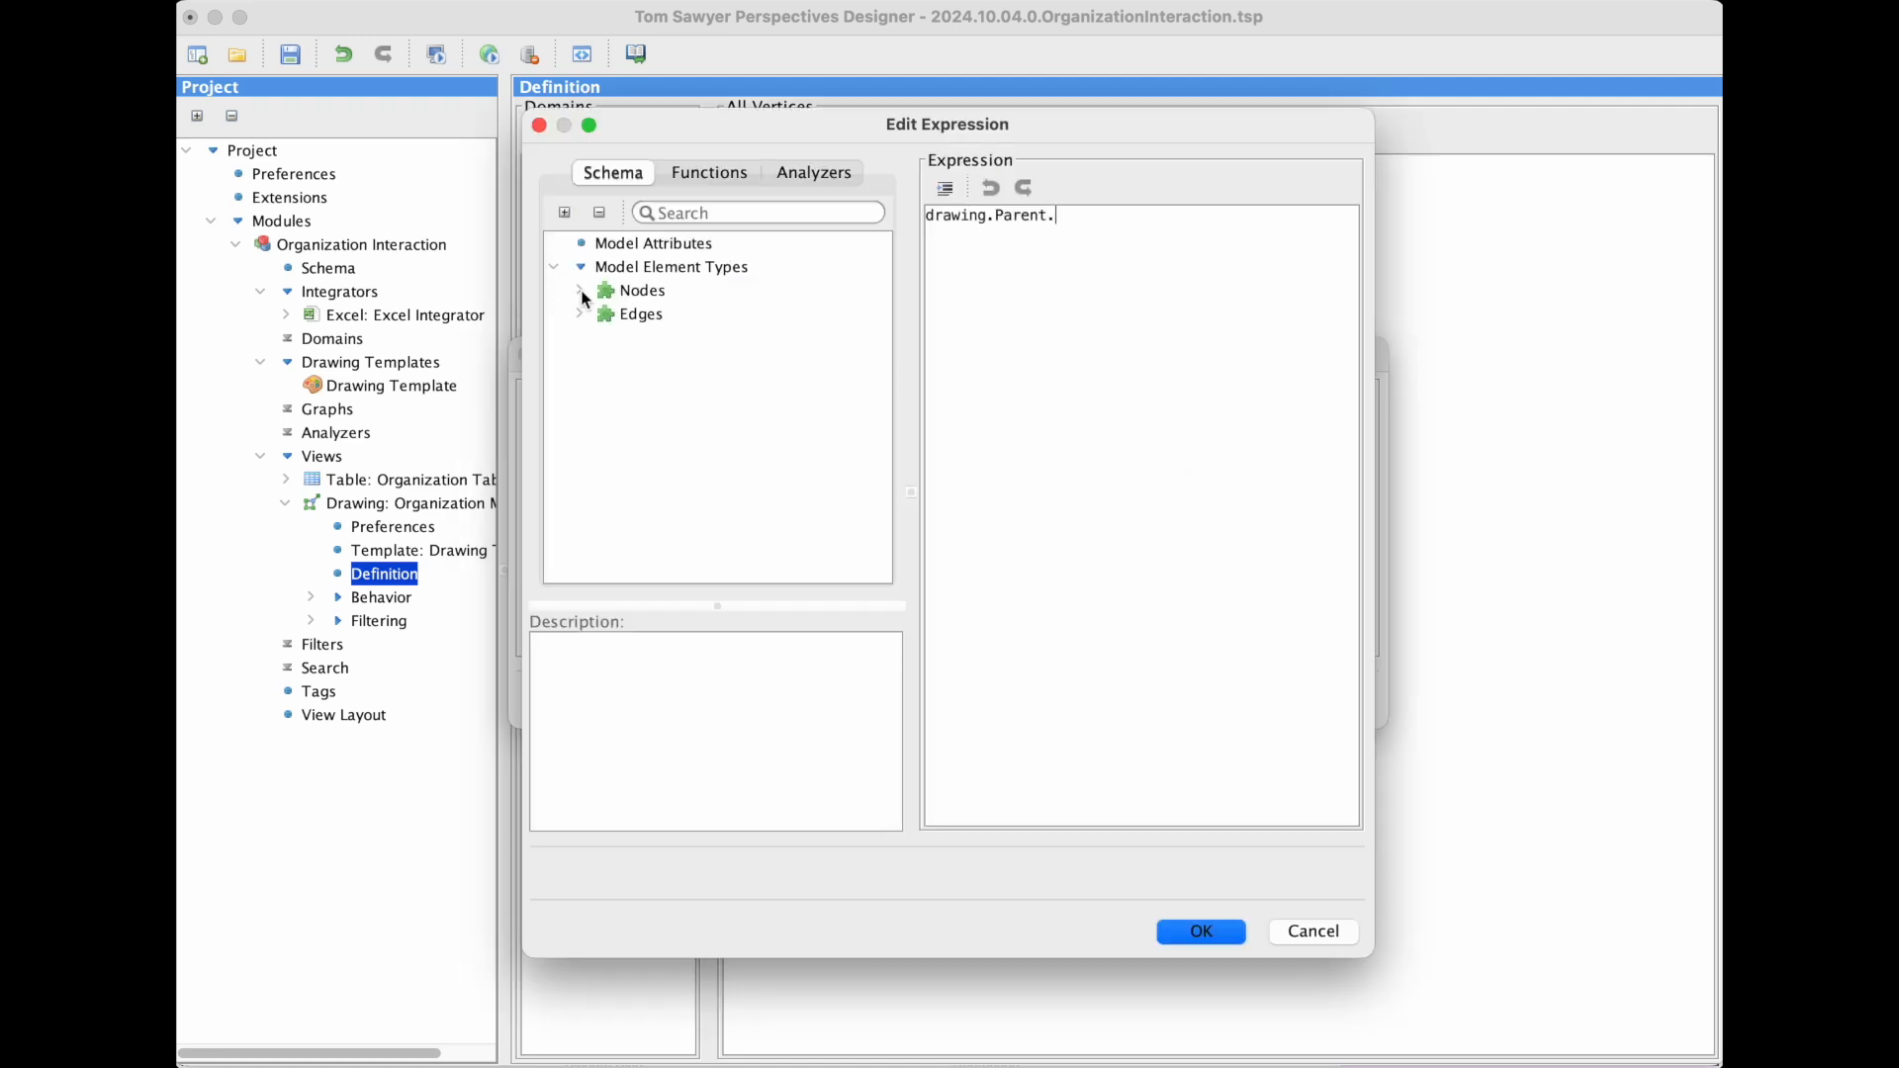
{"action": "left_click", "coordinate": [581, 292]}
{"action": "double_click", "coordinate": [718, 360]}
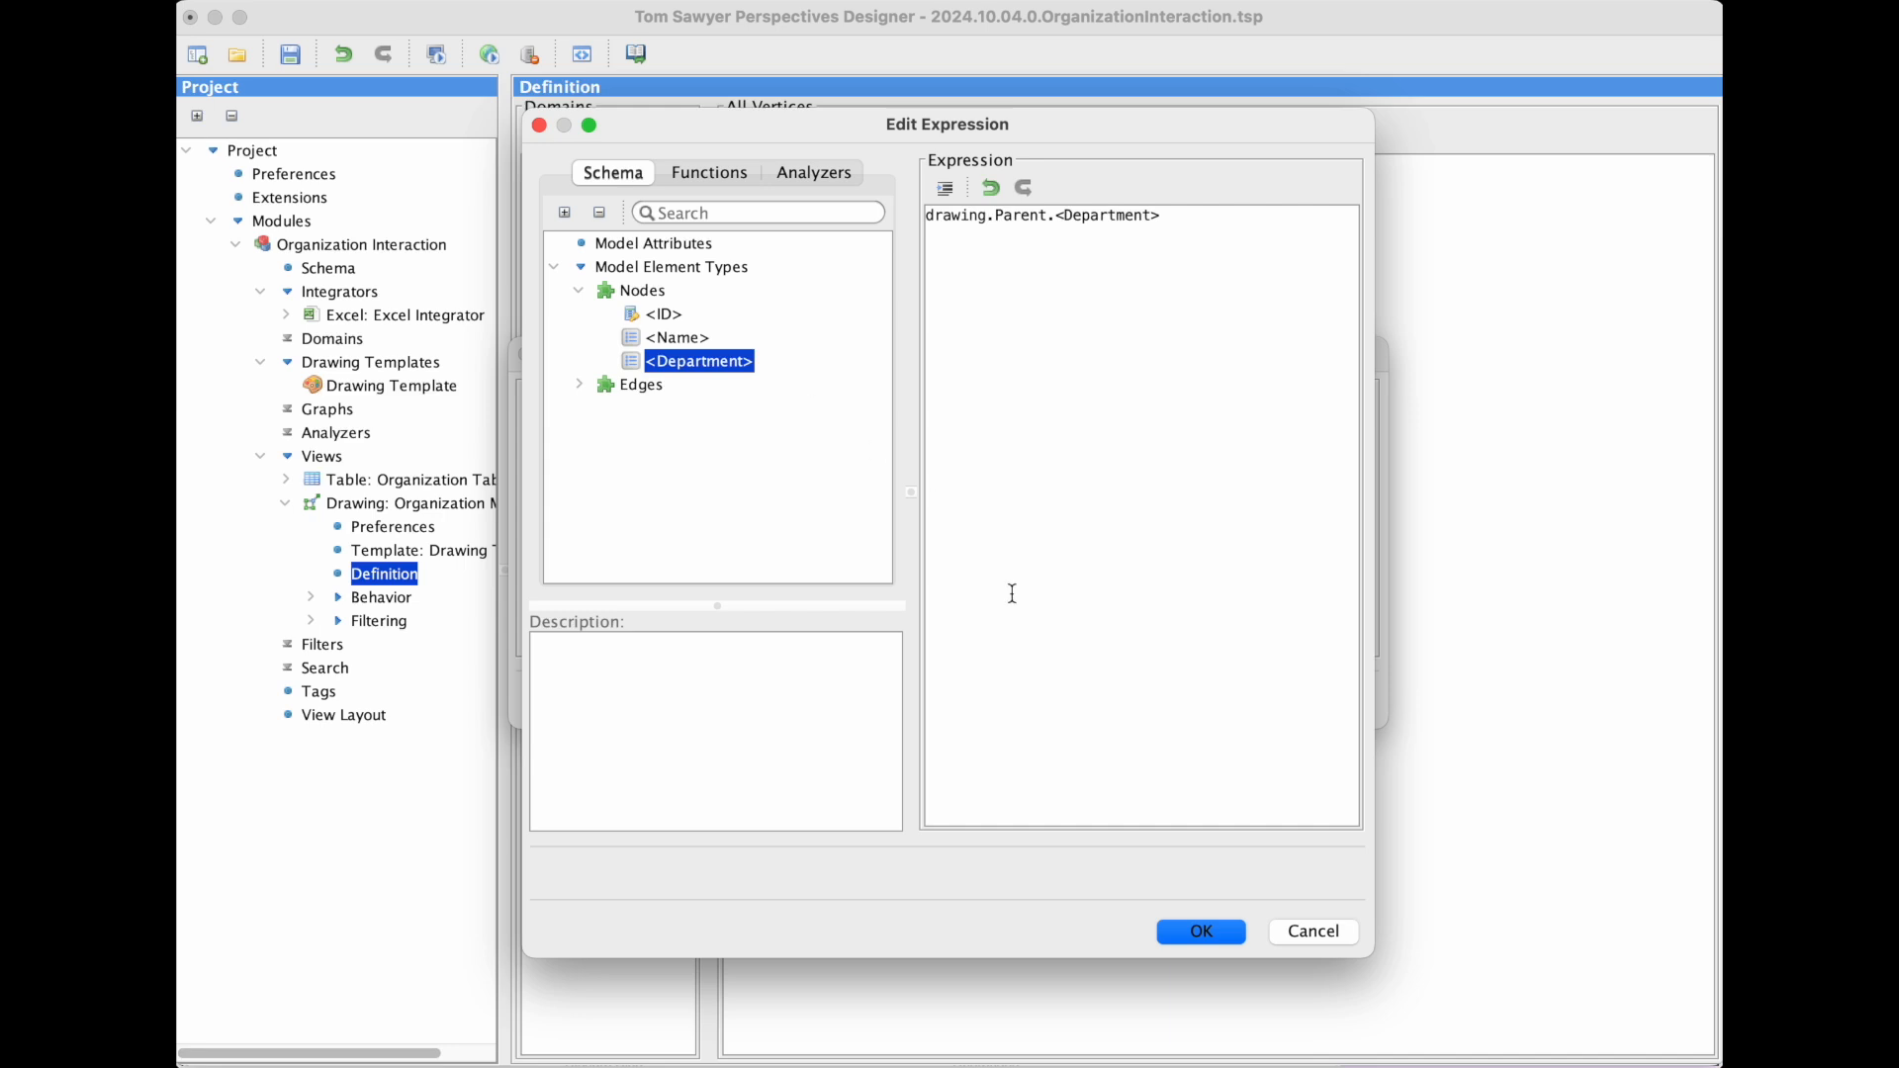
{"action": "left_click", "coordinate": [1227, 936]}
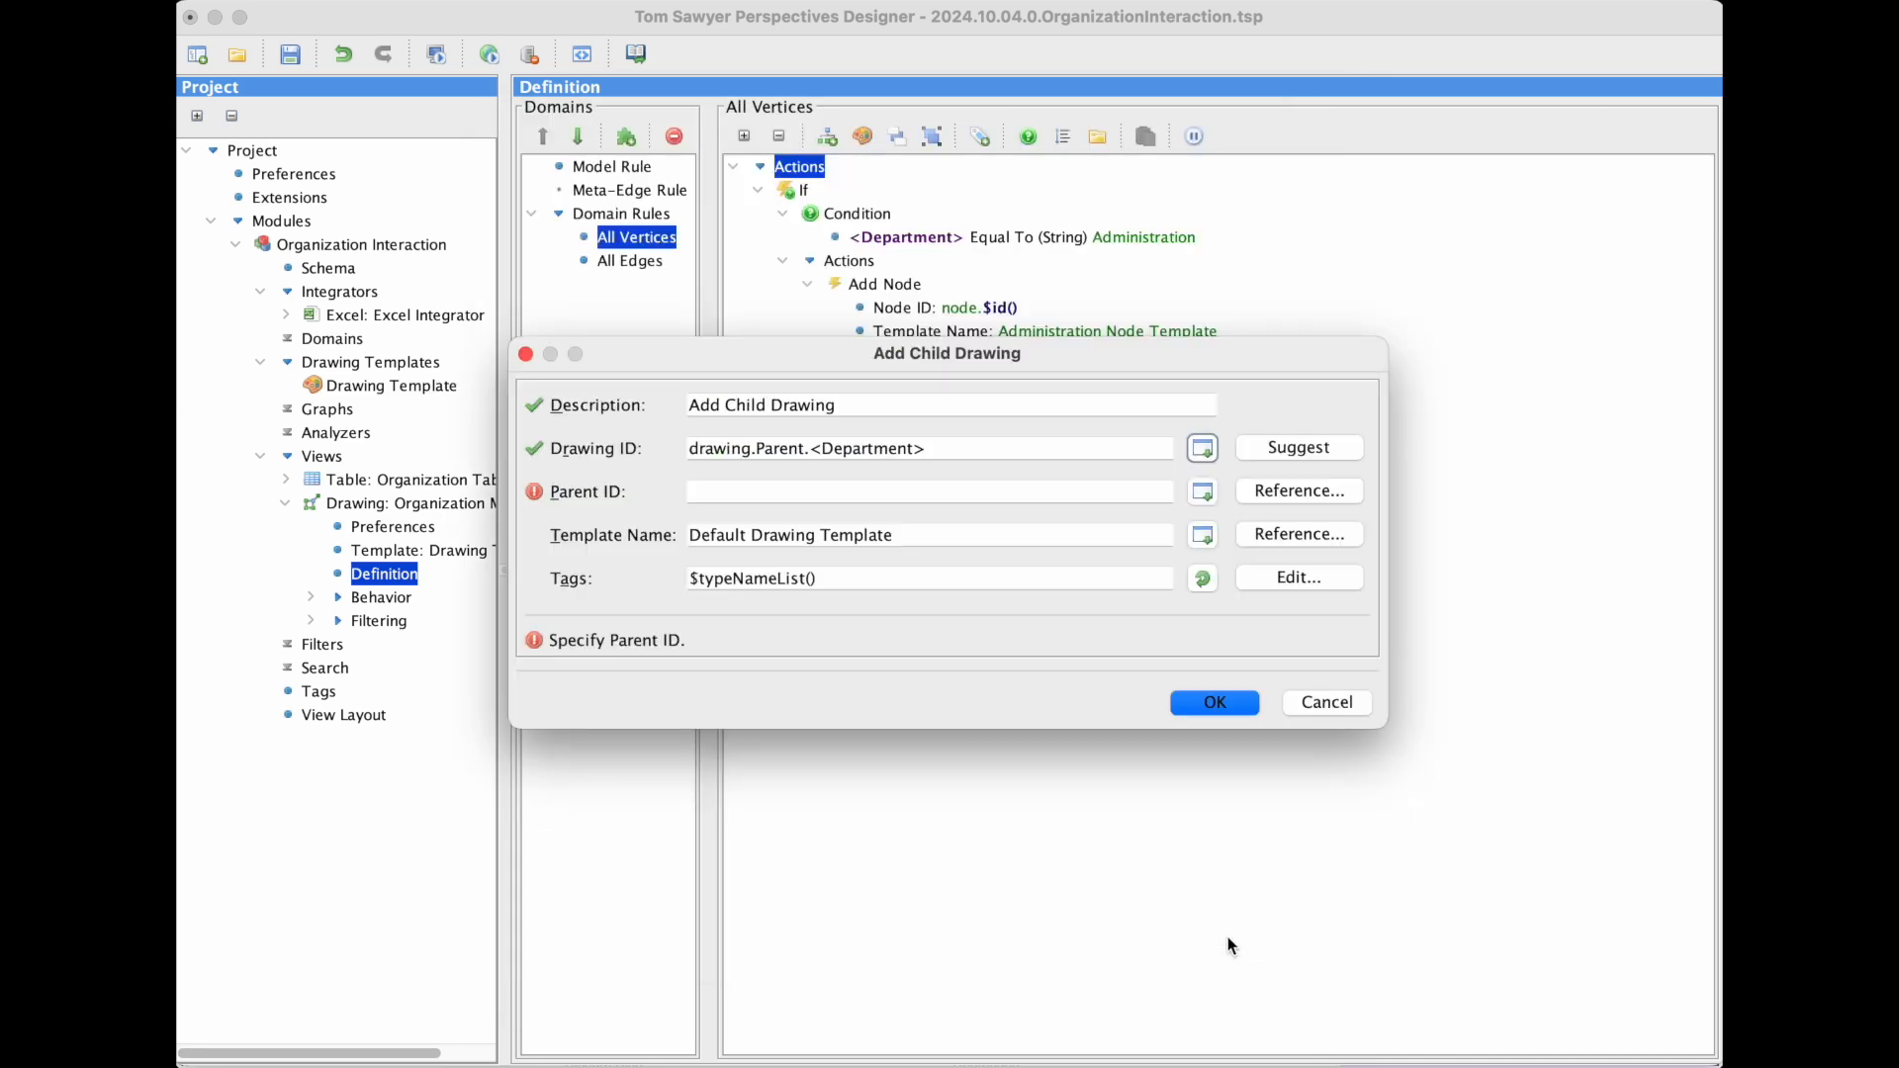
Reference node.Parent.<Department> as the child drawing's parent ID and confirm the action
{"action": "left_click", "coordinate": [1294, 490]}
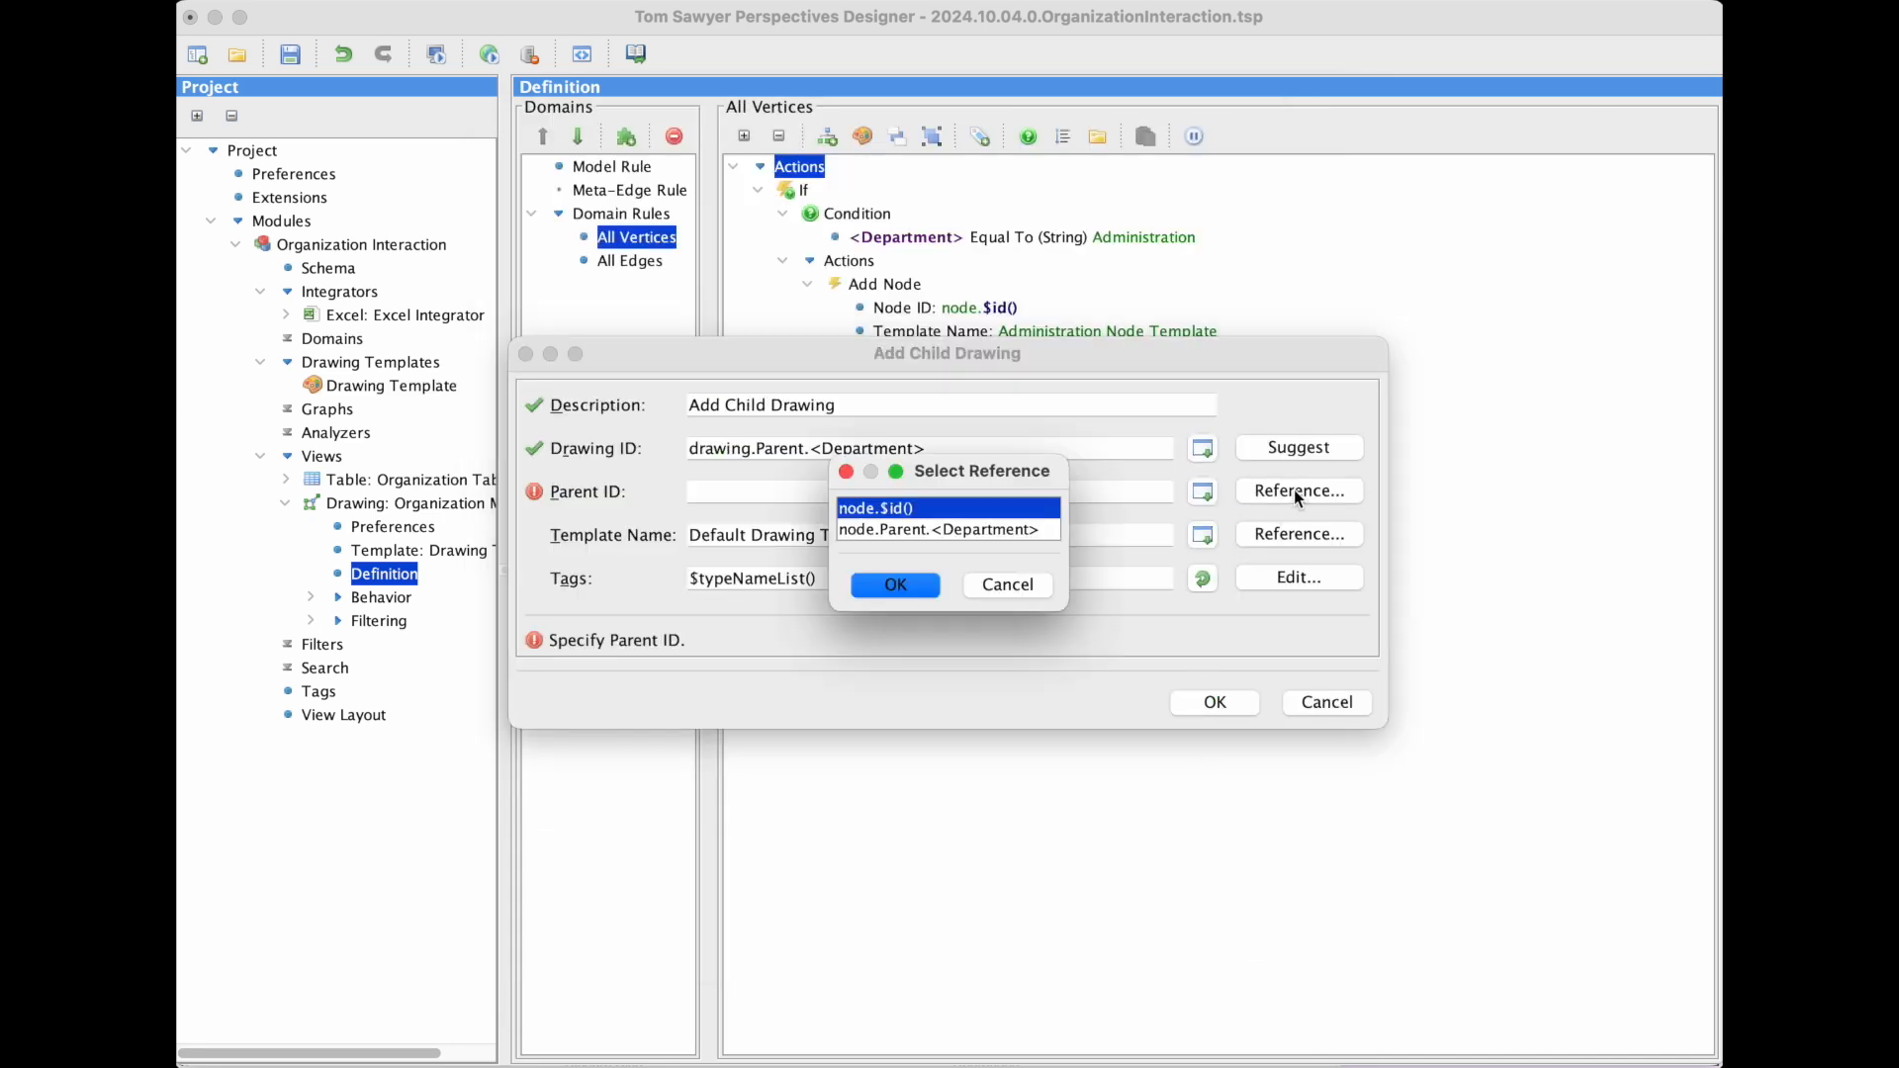
{"action": "left_click", "coordinate": [1047, 532]}
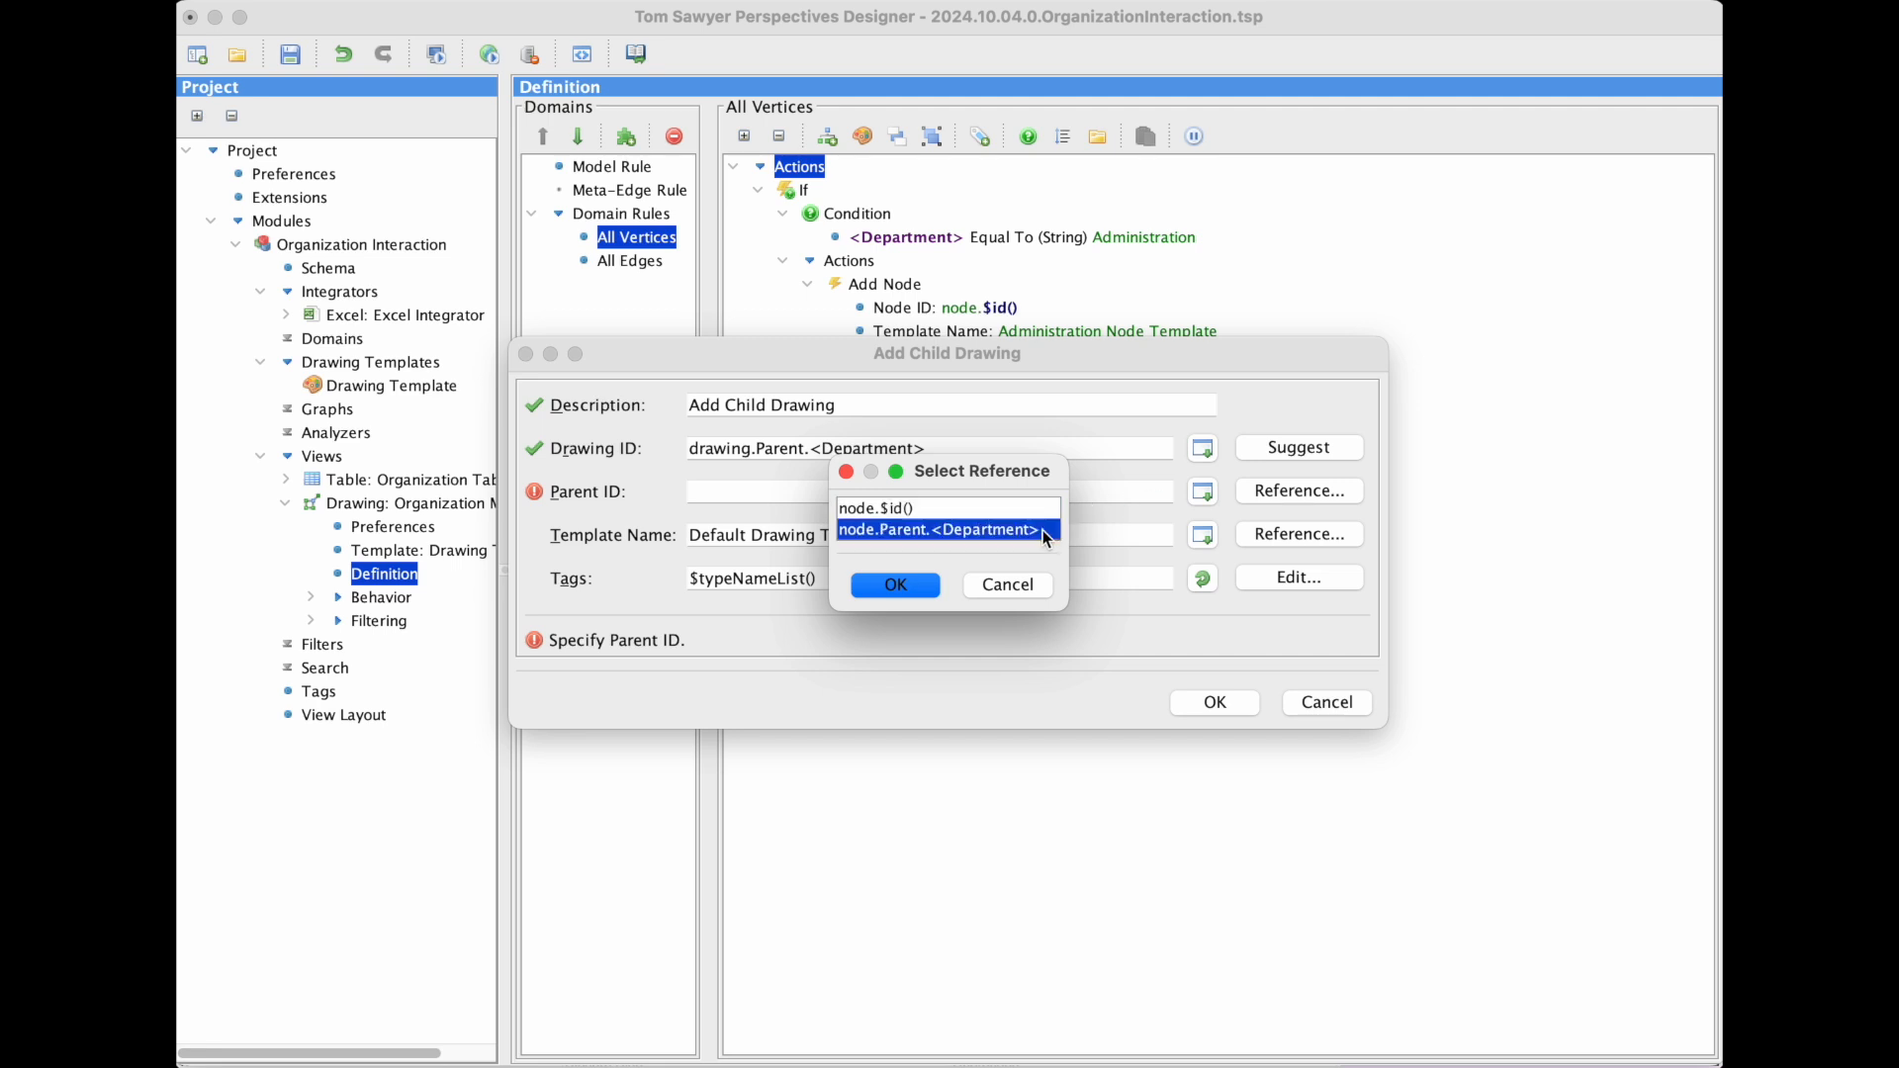
{"action": "left_click", "coordinate": [925, 592]}
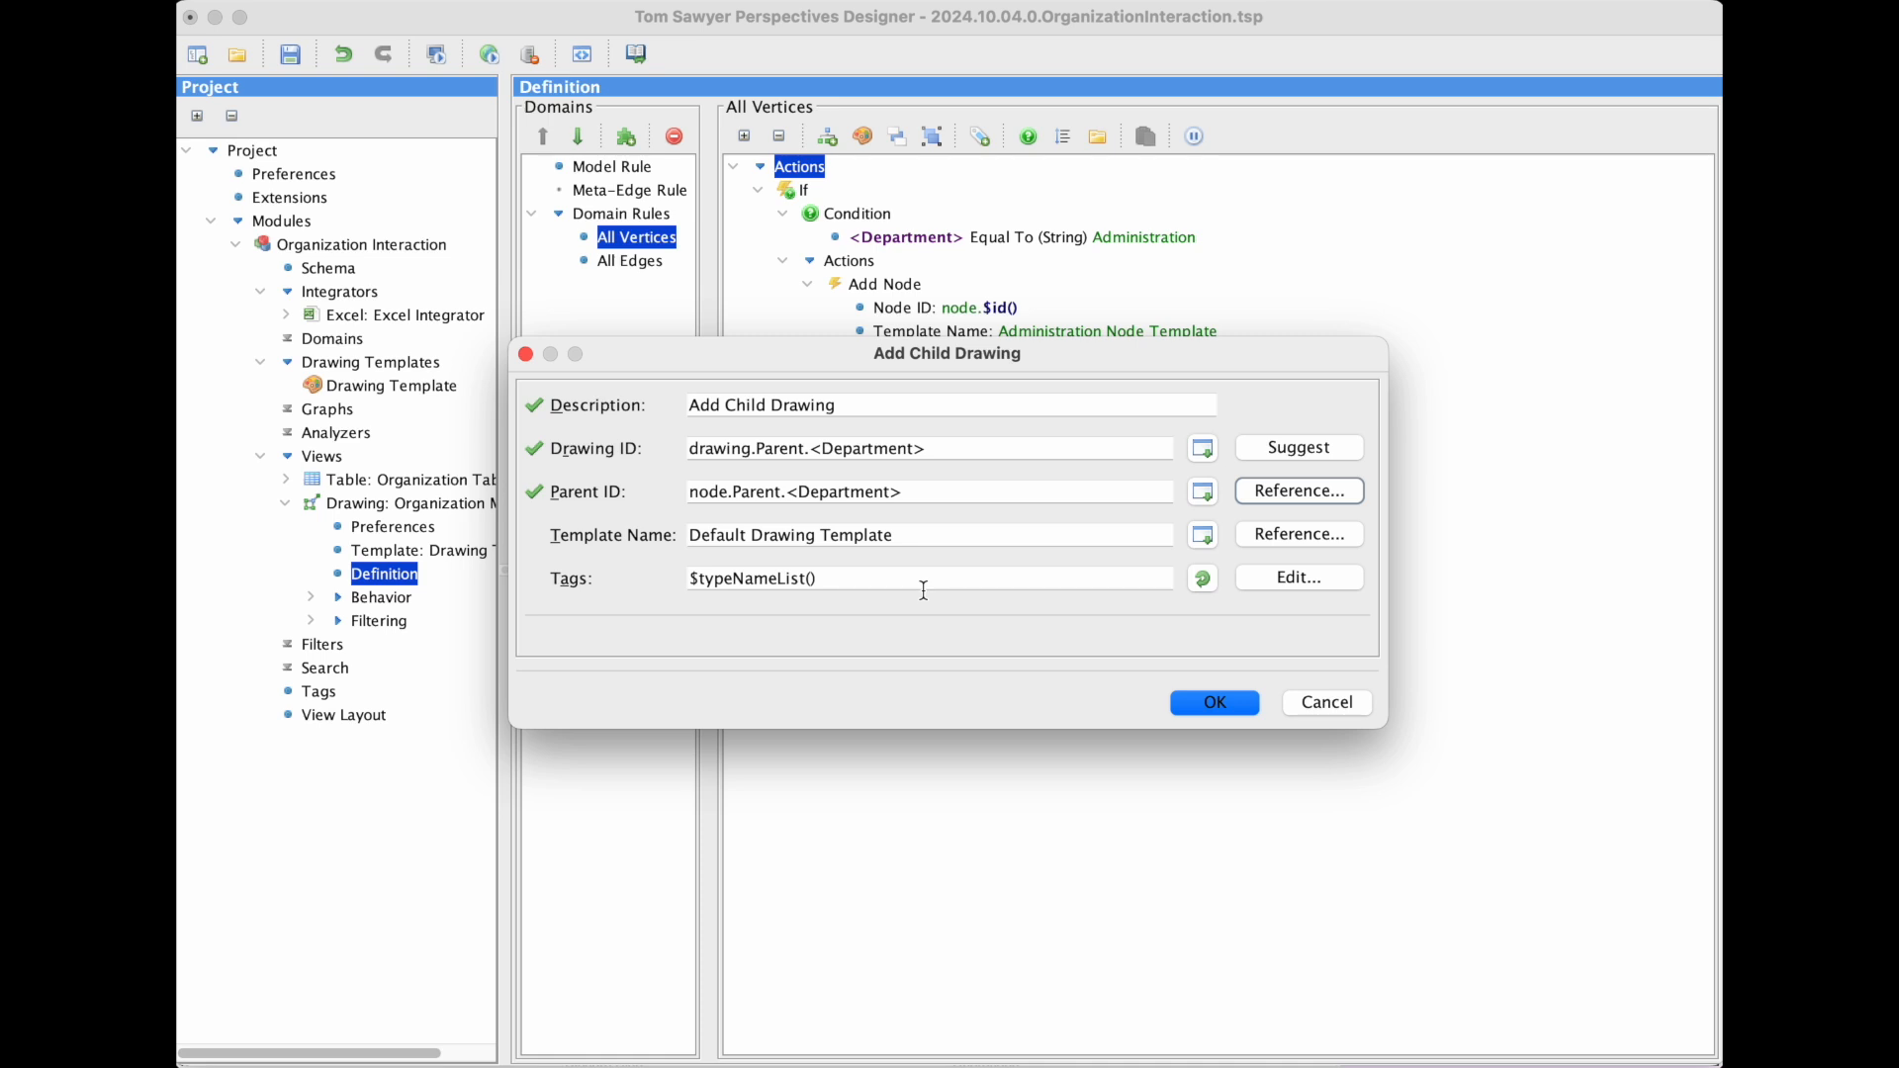
{"action": "left_click", "coordinate": [1187, 704]}
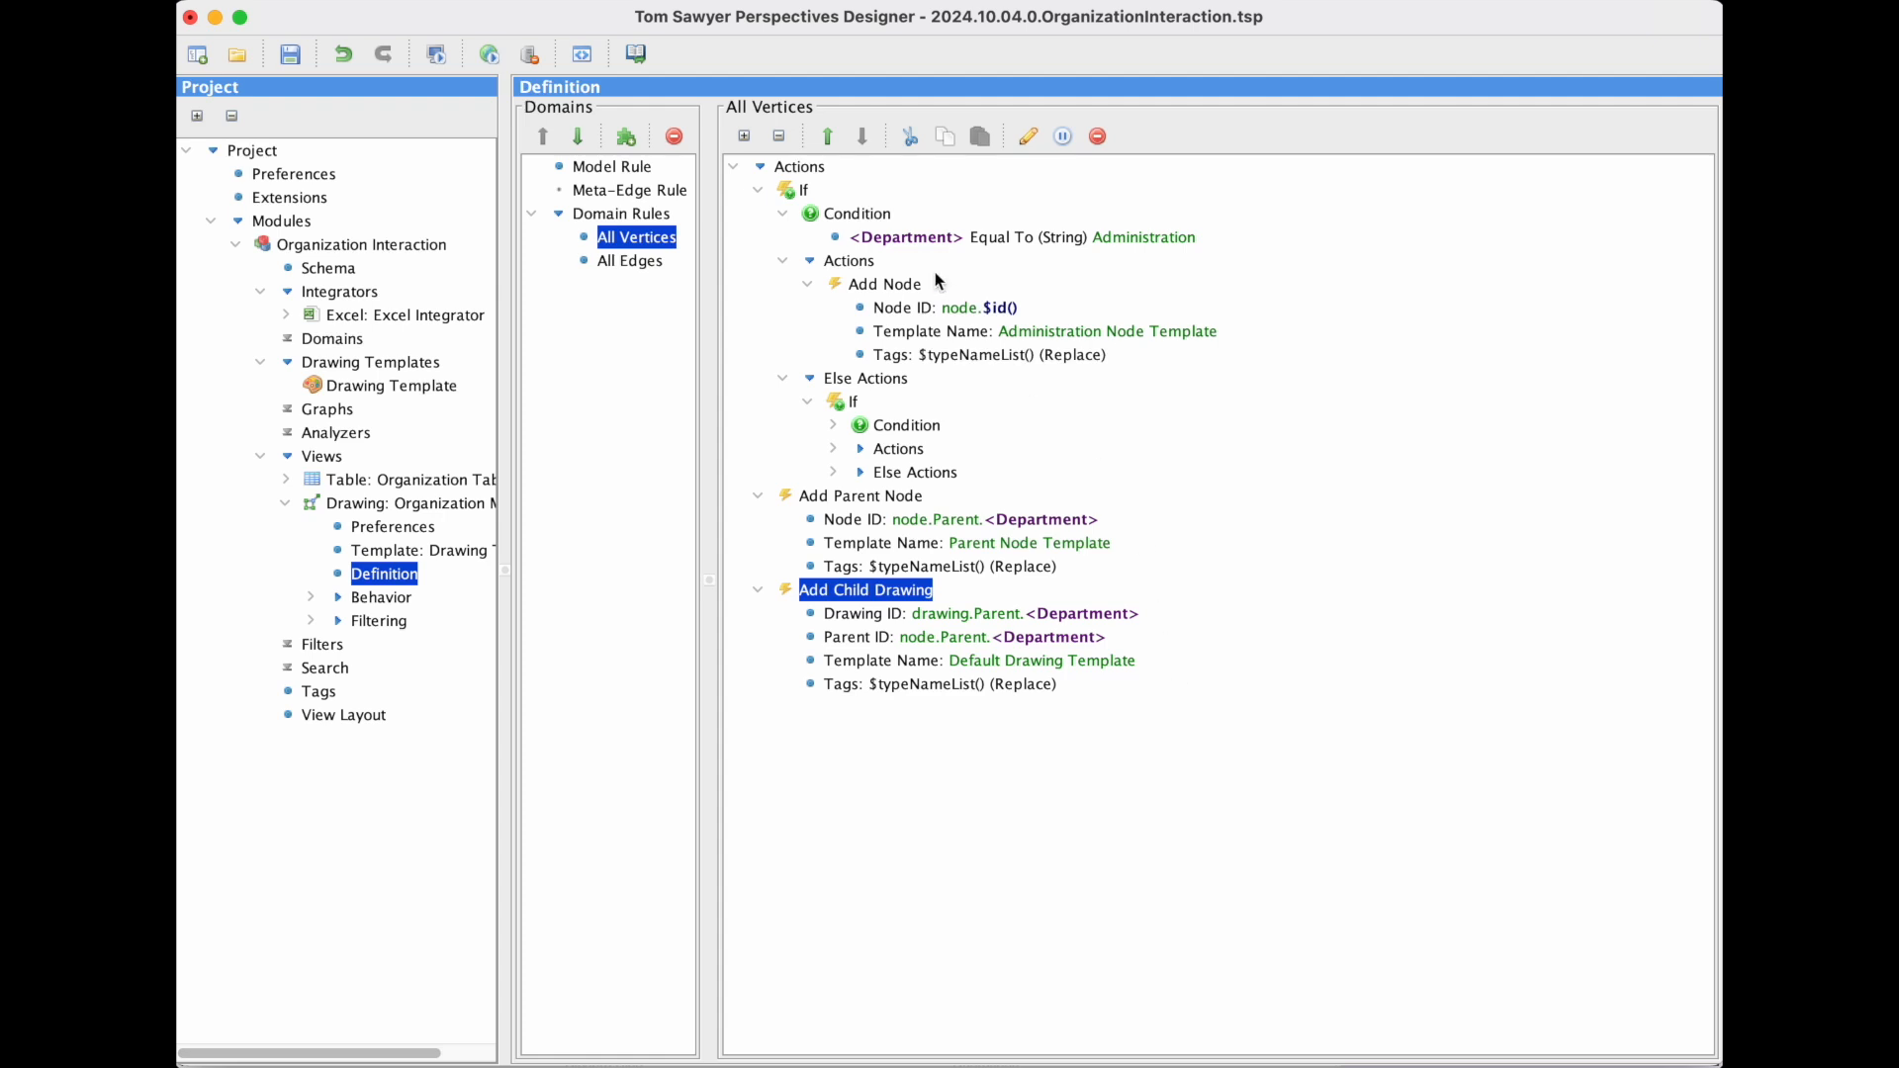
Add an Expand Node action to the top-level All Vertices actions for node.Parent.<Department>, with Expanded set to Yes
{"action": "right_click", "coordinate": [817, 166]}
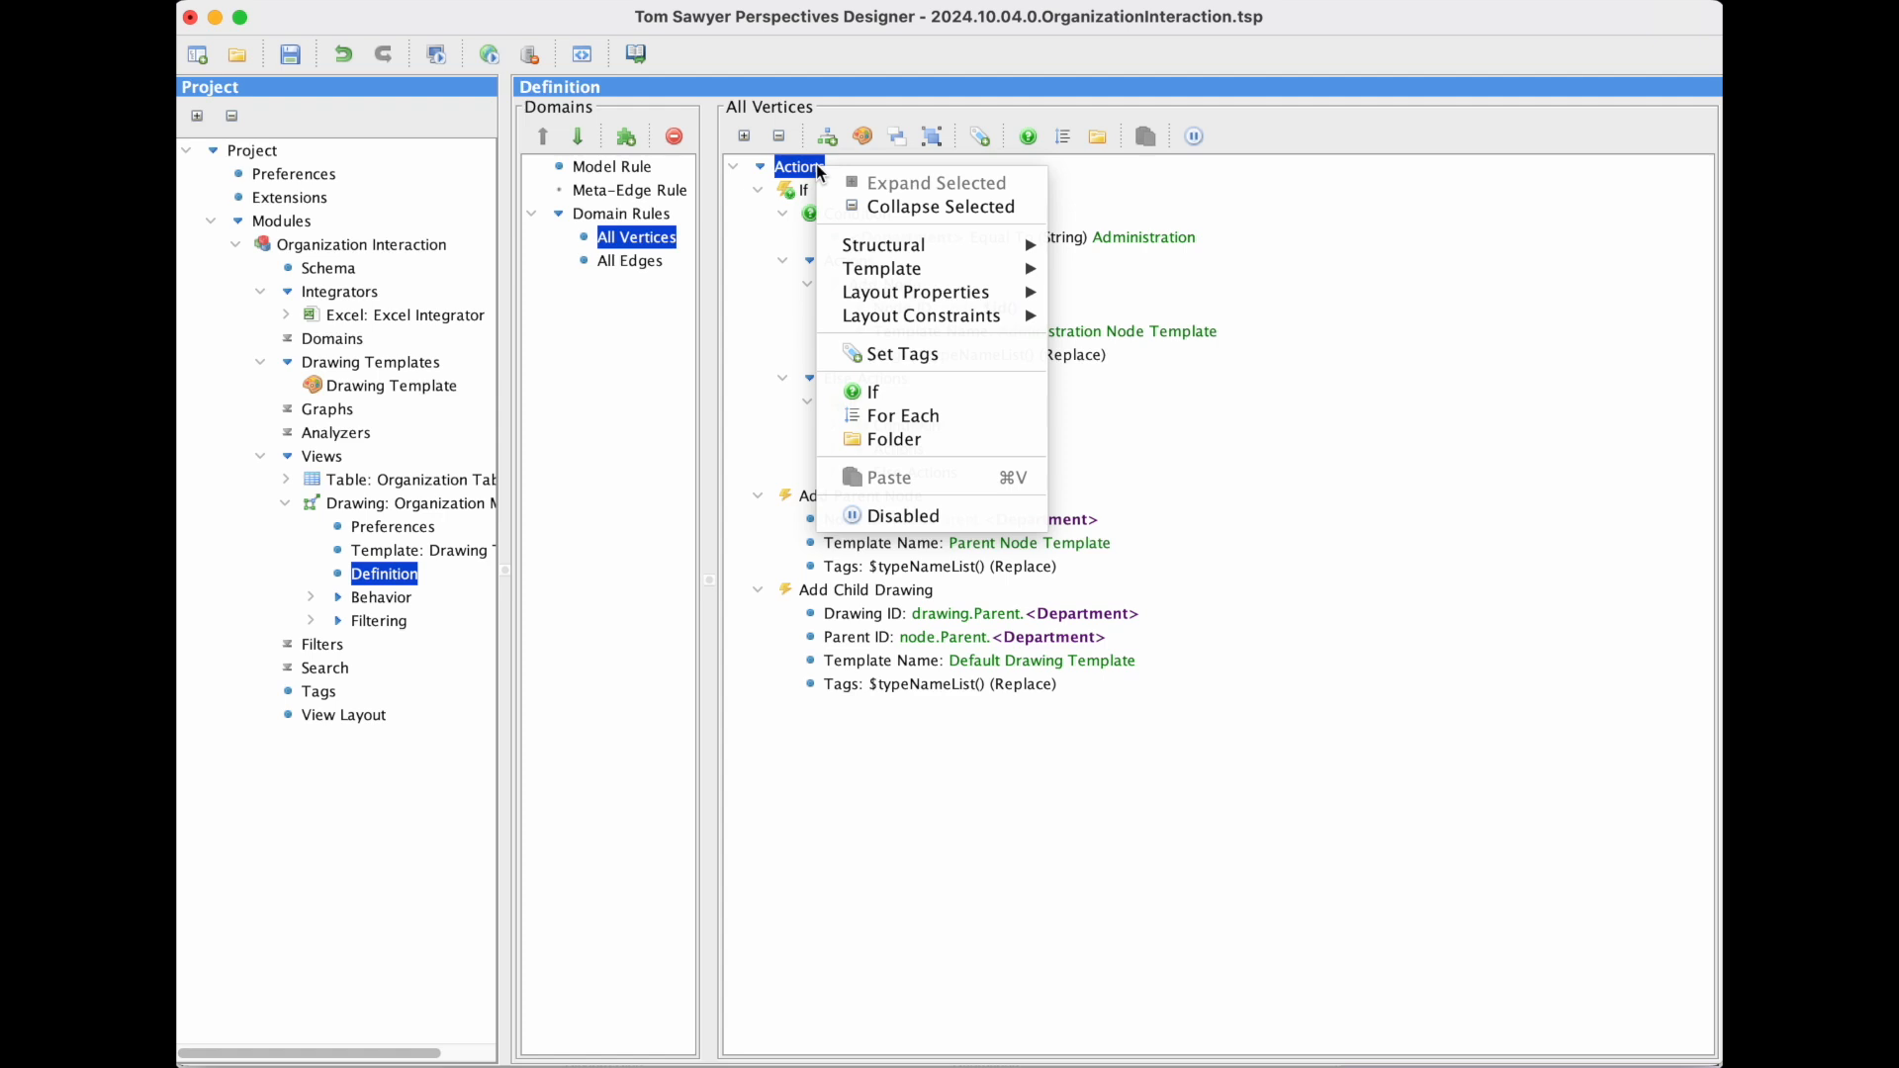
{"action": "mouse_move", "coordinate": [974, 249]}
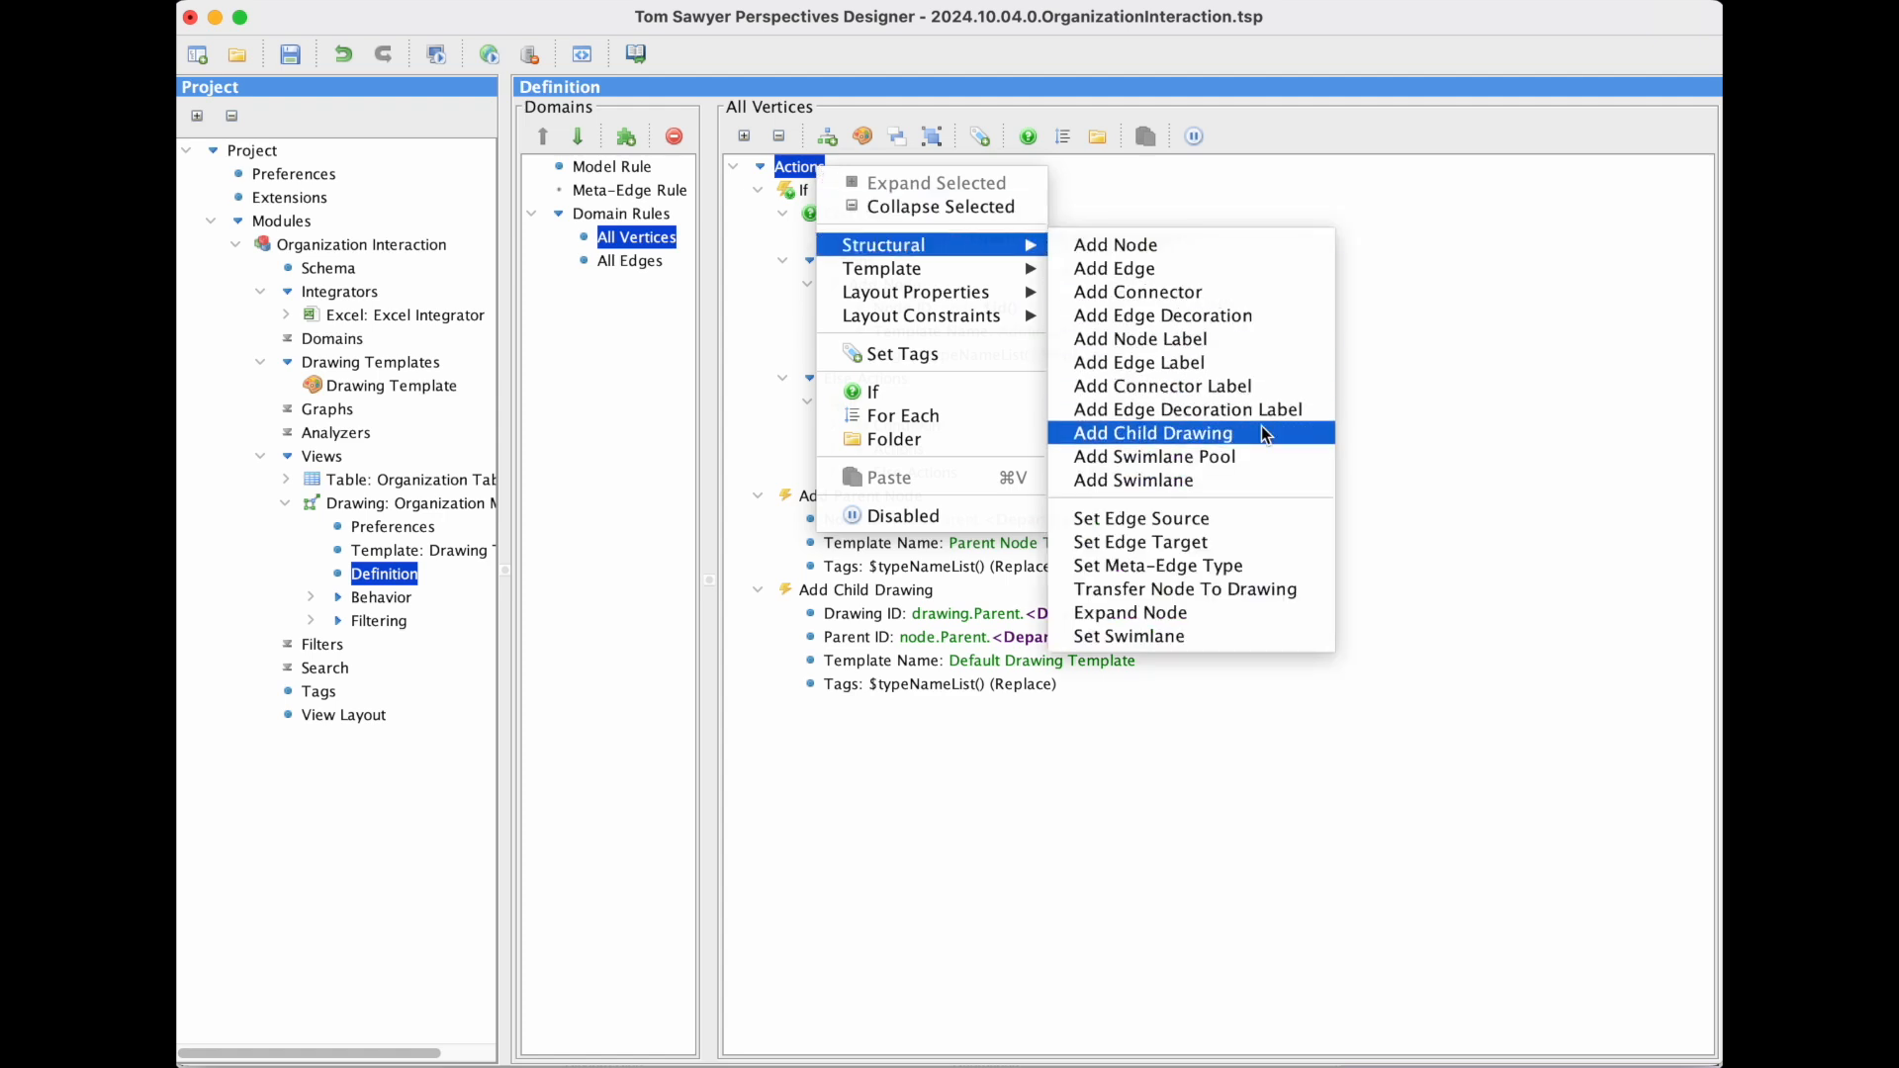
{"action": "left_click", "coordinate": [1317, 610]}
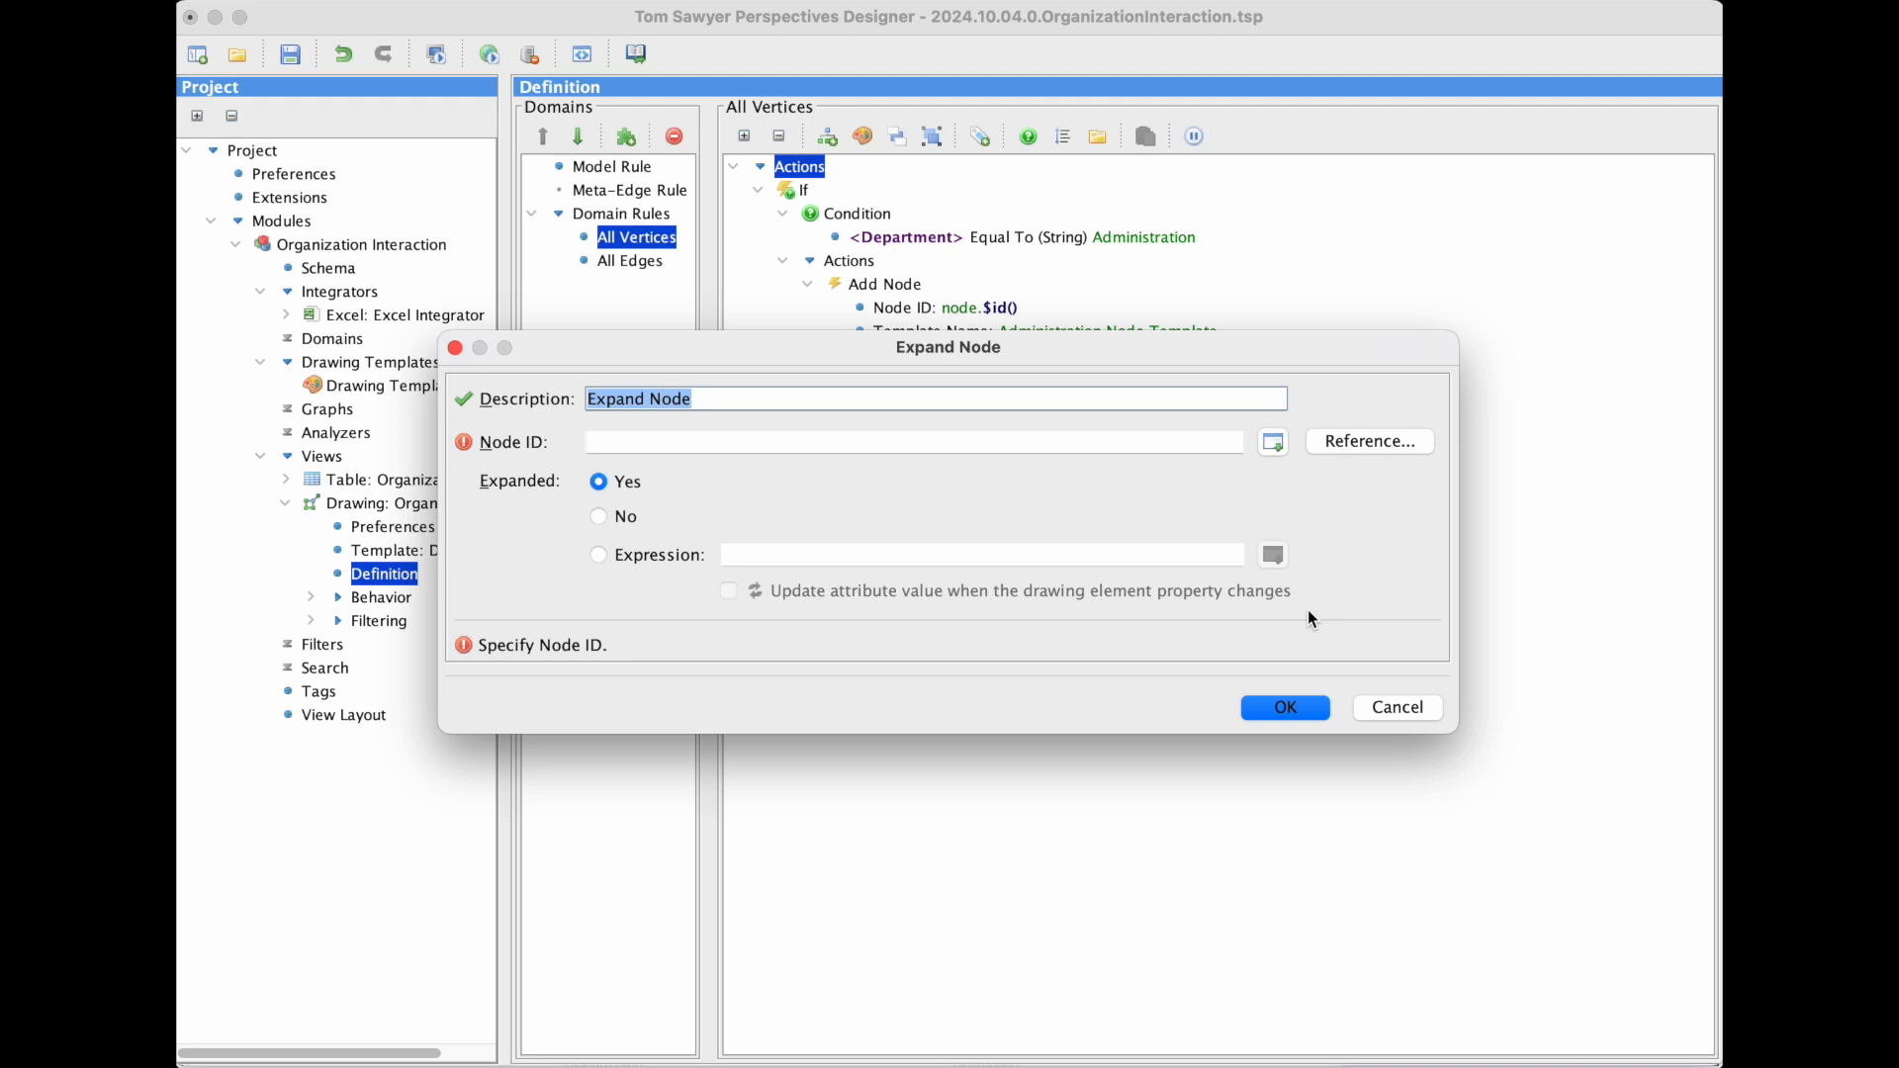
{"action": "left_click", "coordinate": [1357, 444]}
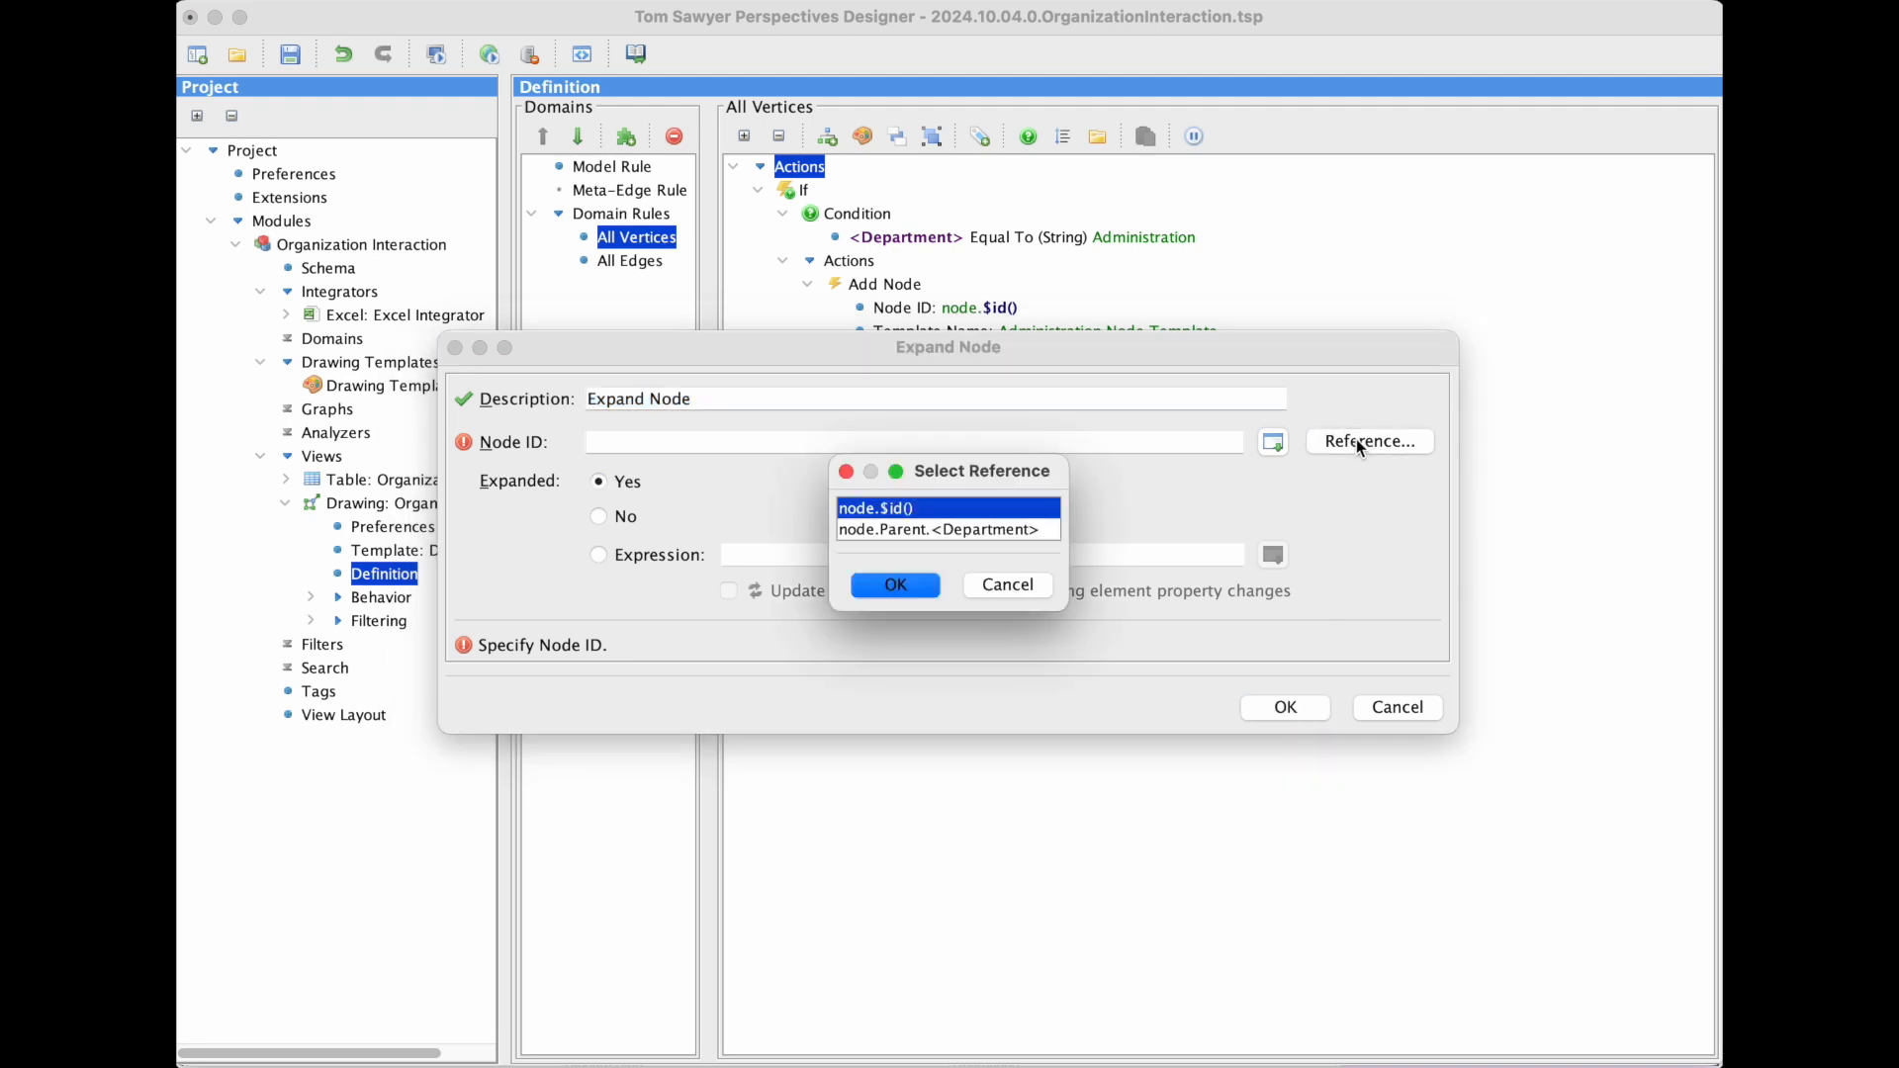
{"action": "left_click", "coordinate": [1025, 533]}
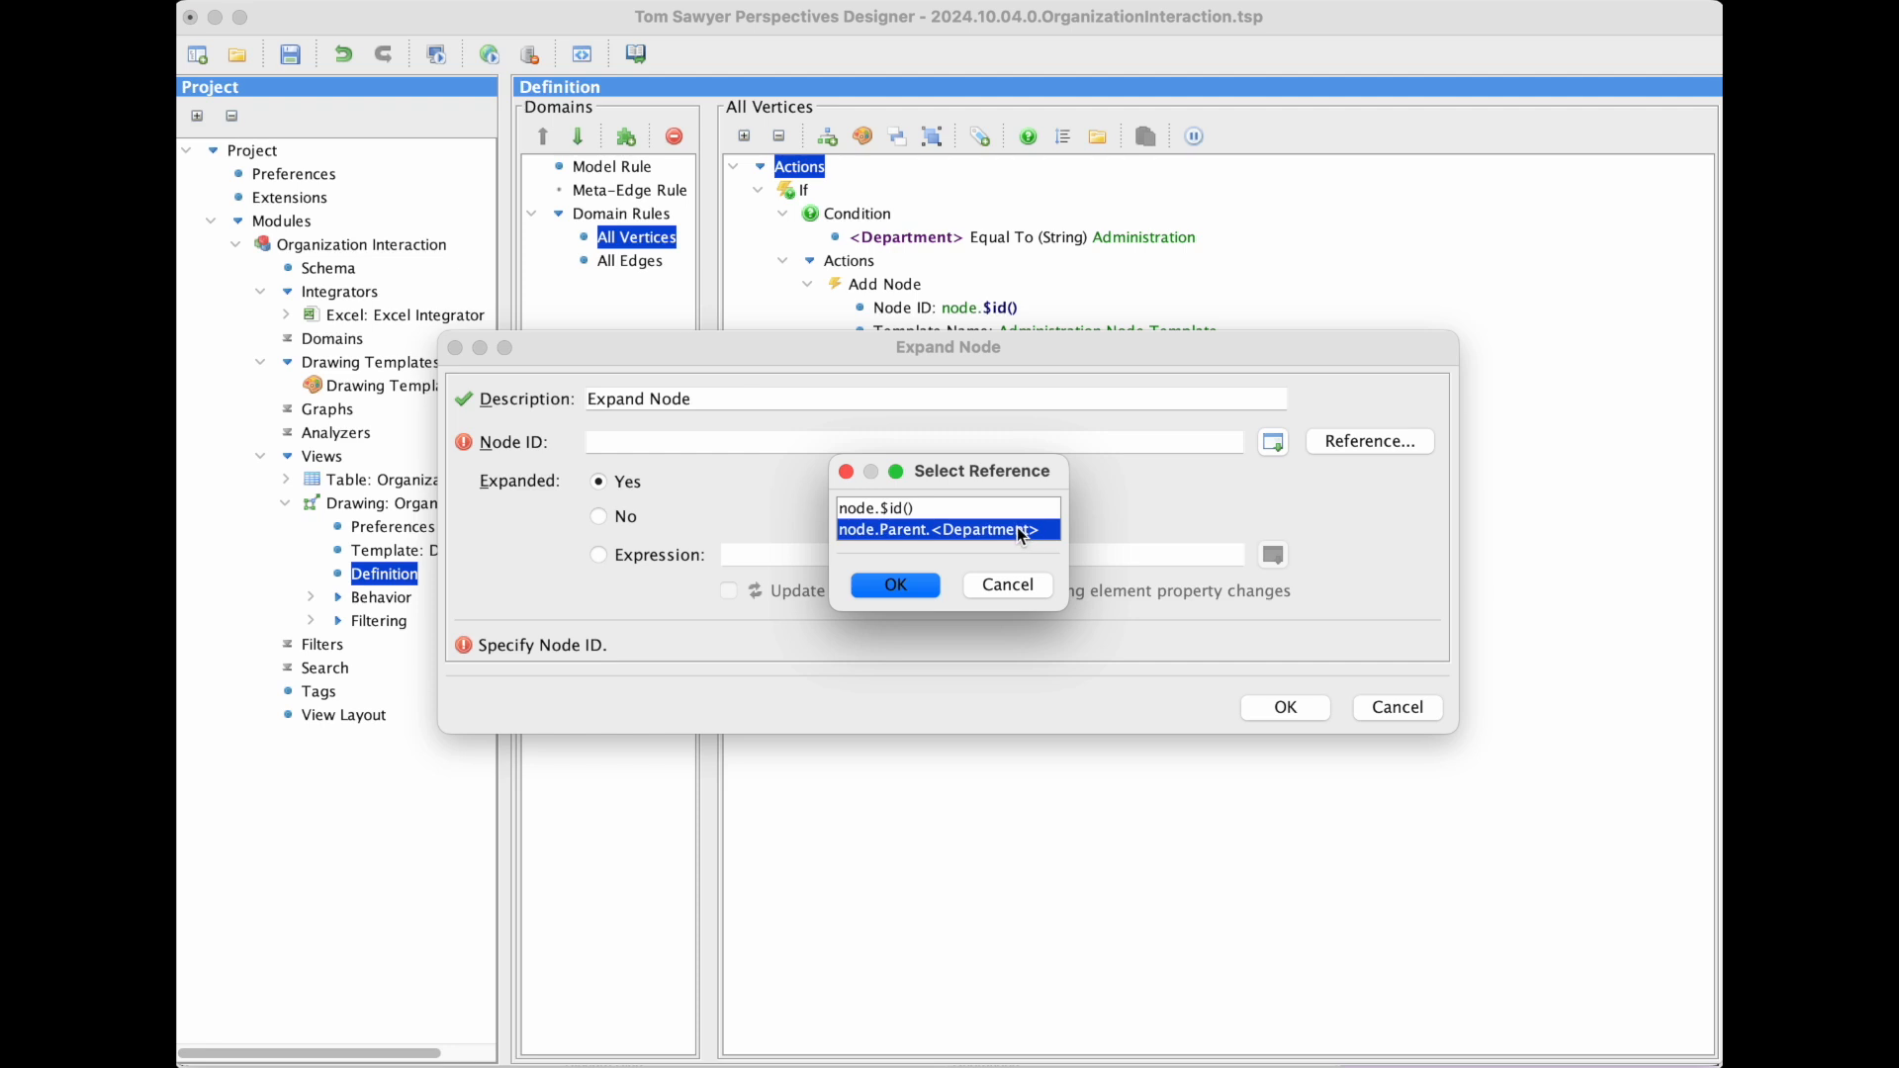
{"action": "left_click", "coordinate": [904, 588]}
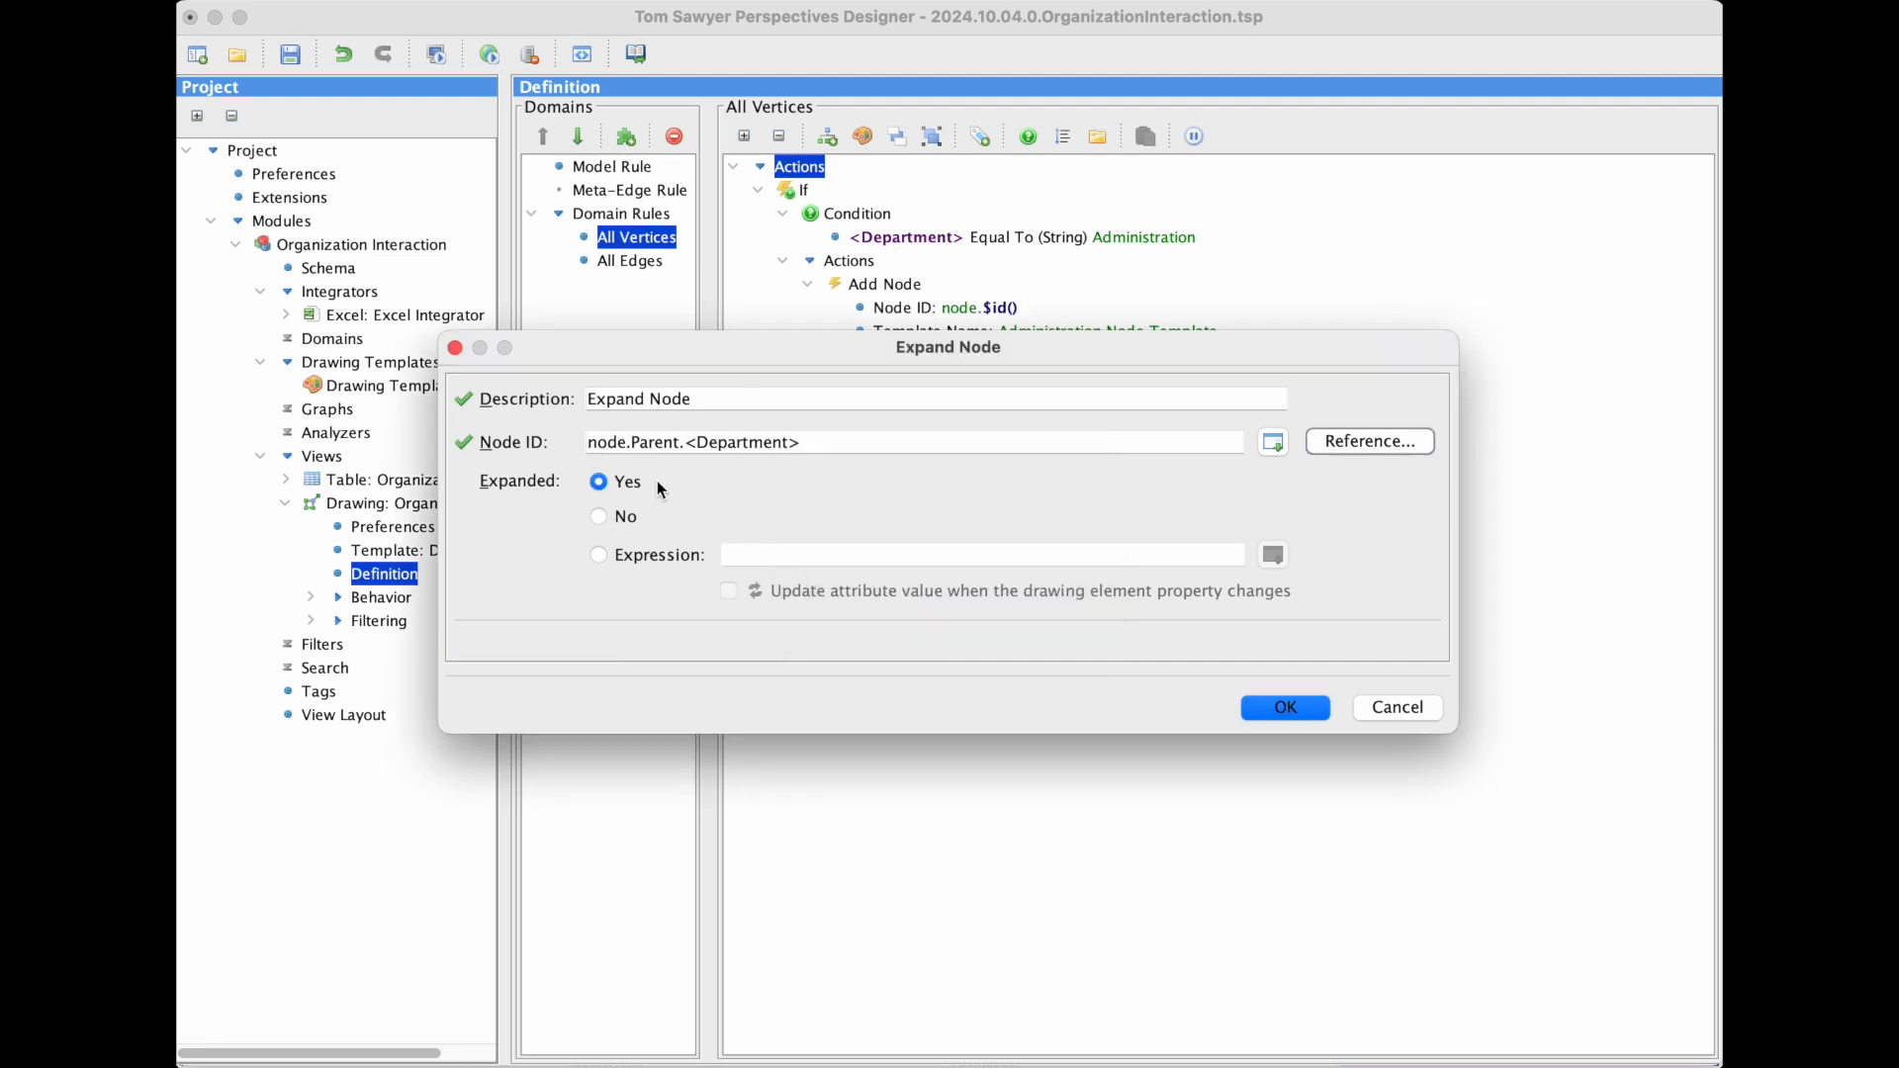
{"action": "left_click", "coordinate": [1286, 708]}
Preview the project in the web browser and zoom in on the group of parent nodes beside the map
{"action": "left_click", "coordinate": [487, 52]}
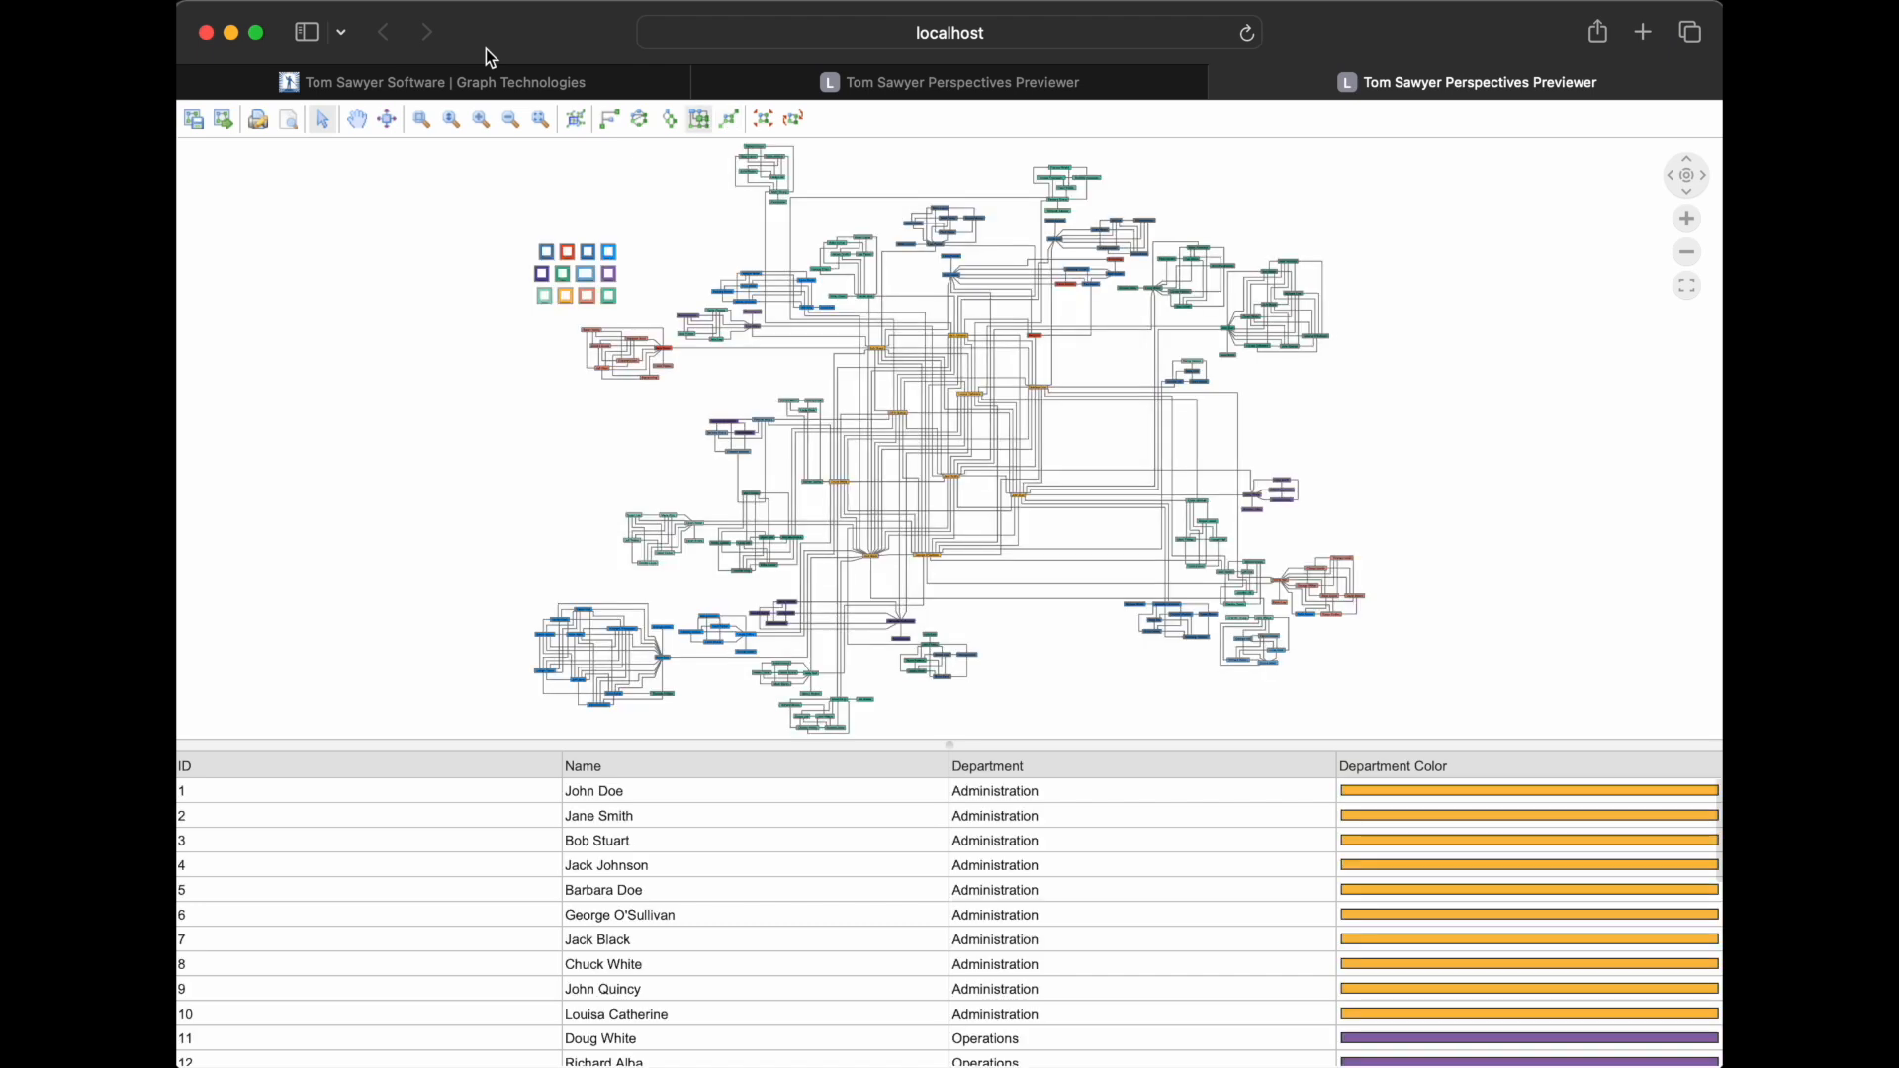
{"action": "left_click", "coordinate": [423, 122]}
{"action": "left_click_drag", "start_coordinate": [479, 215], "coordinate": [677, 341]}
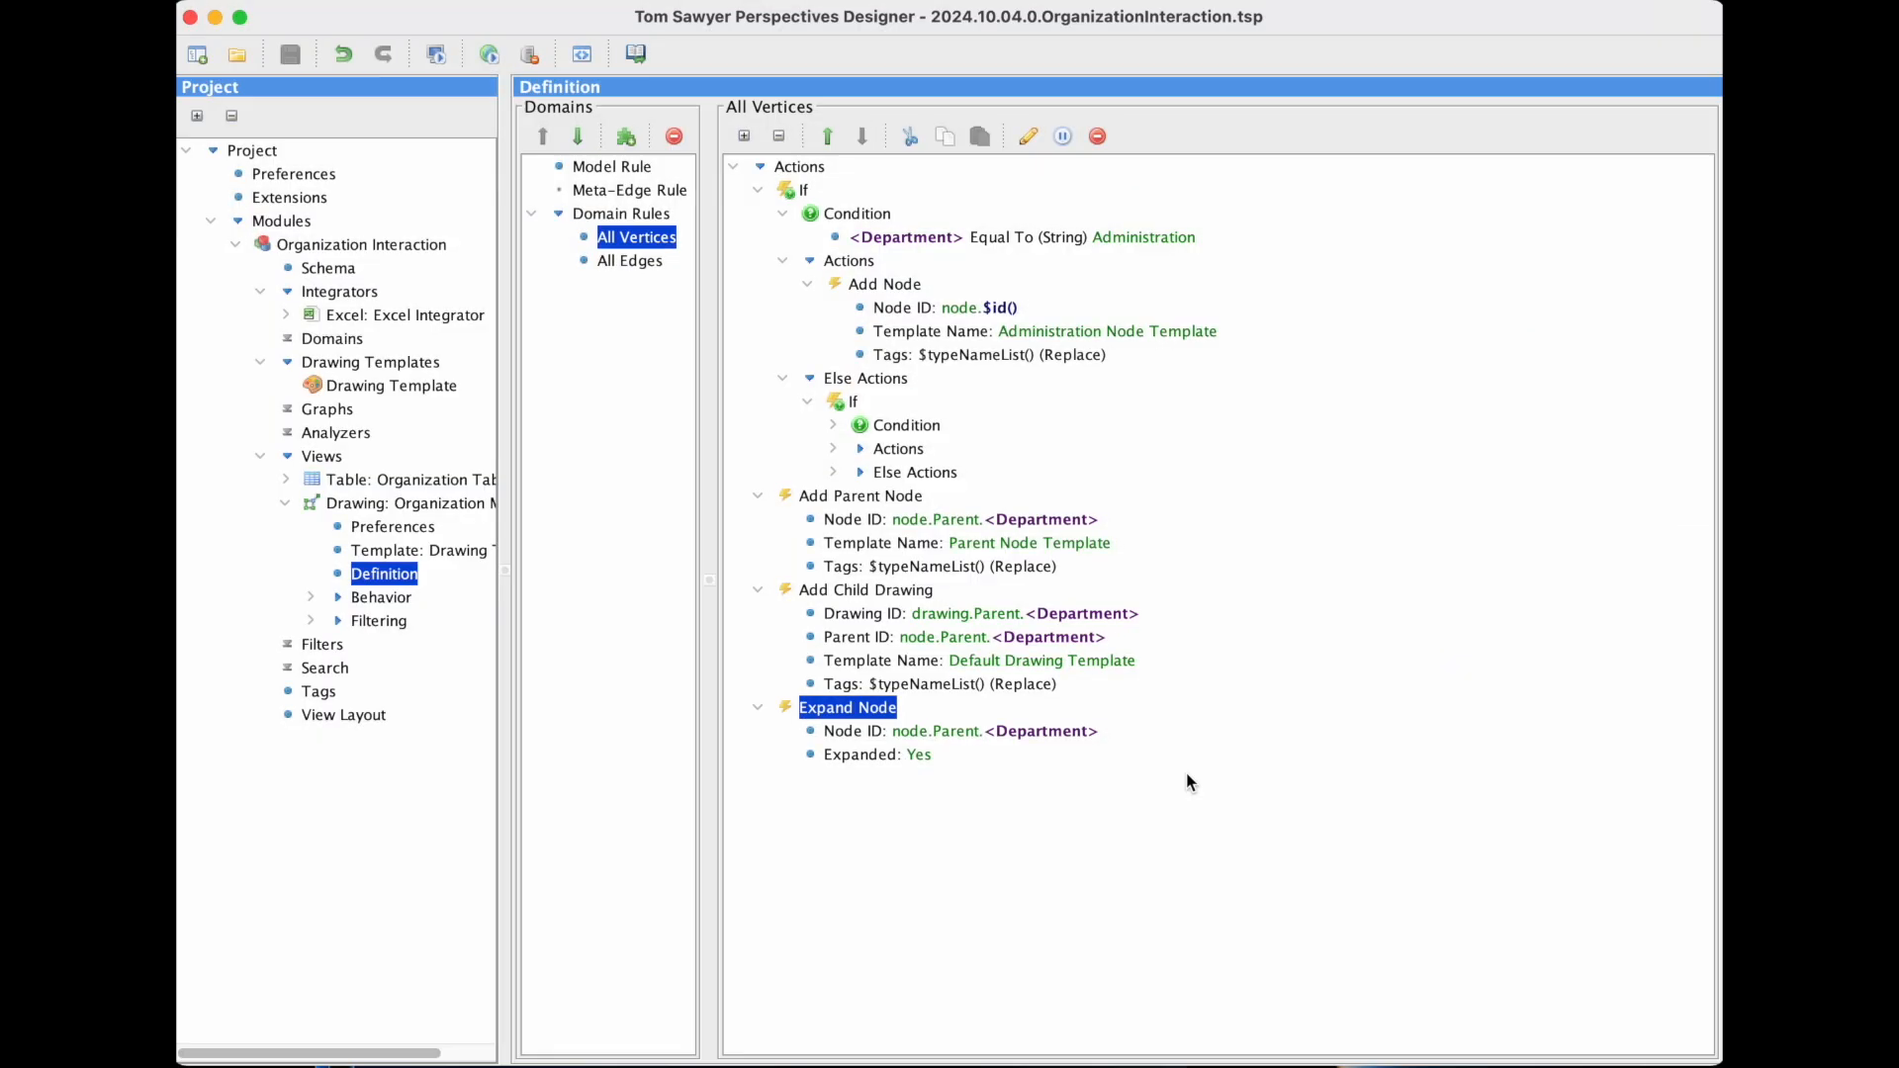
Add a Transfer Node To Drawing action to the top-level All Vertices actions, with node ID node.$id() and parent drawing ID drawing.Parent.<Department>
{"action": "left_click", "coordinate": [821, 171]}
{"action": "right_click", "coordinate": [821, 171]}
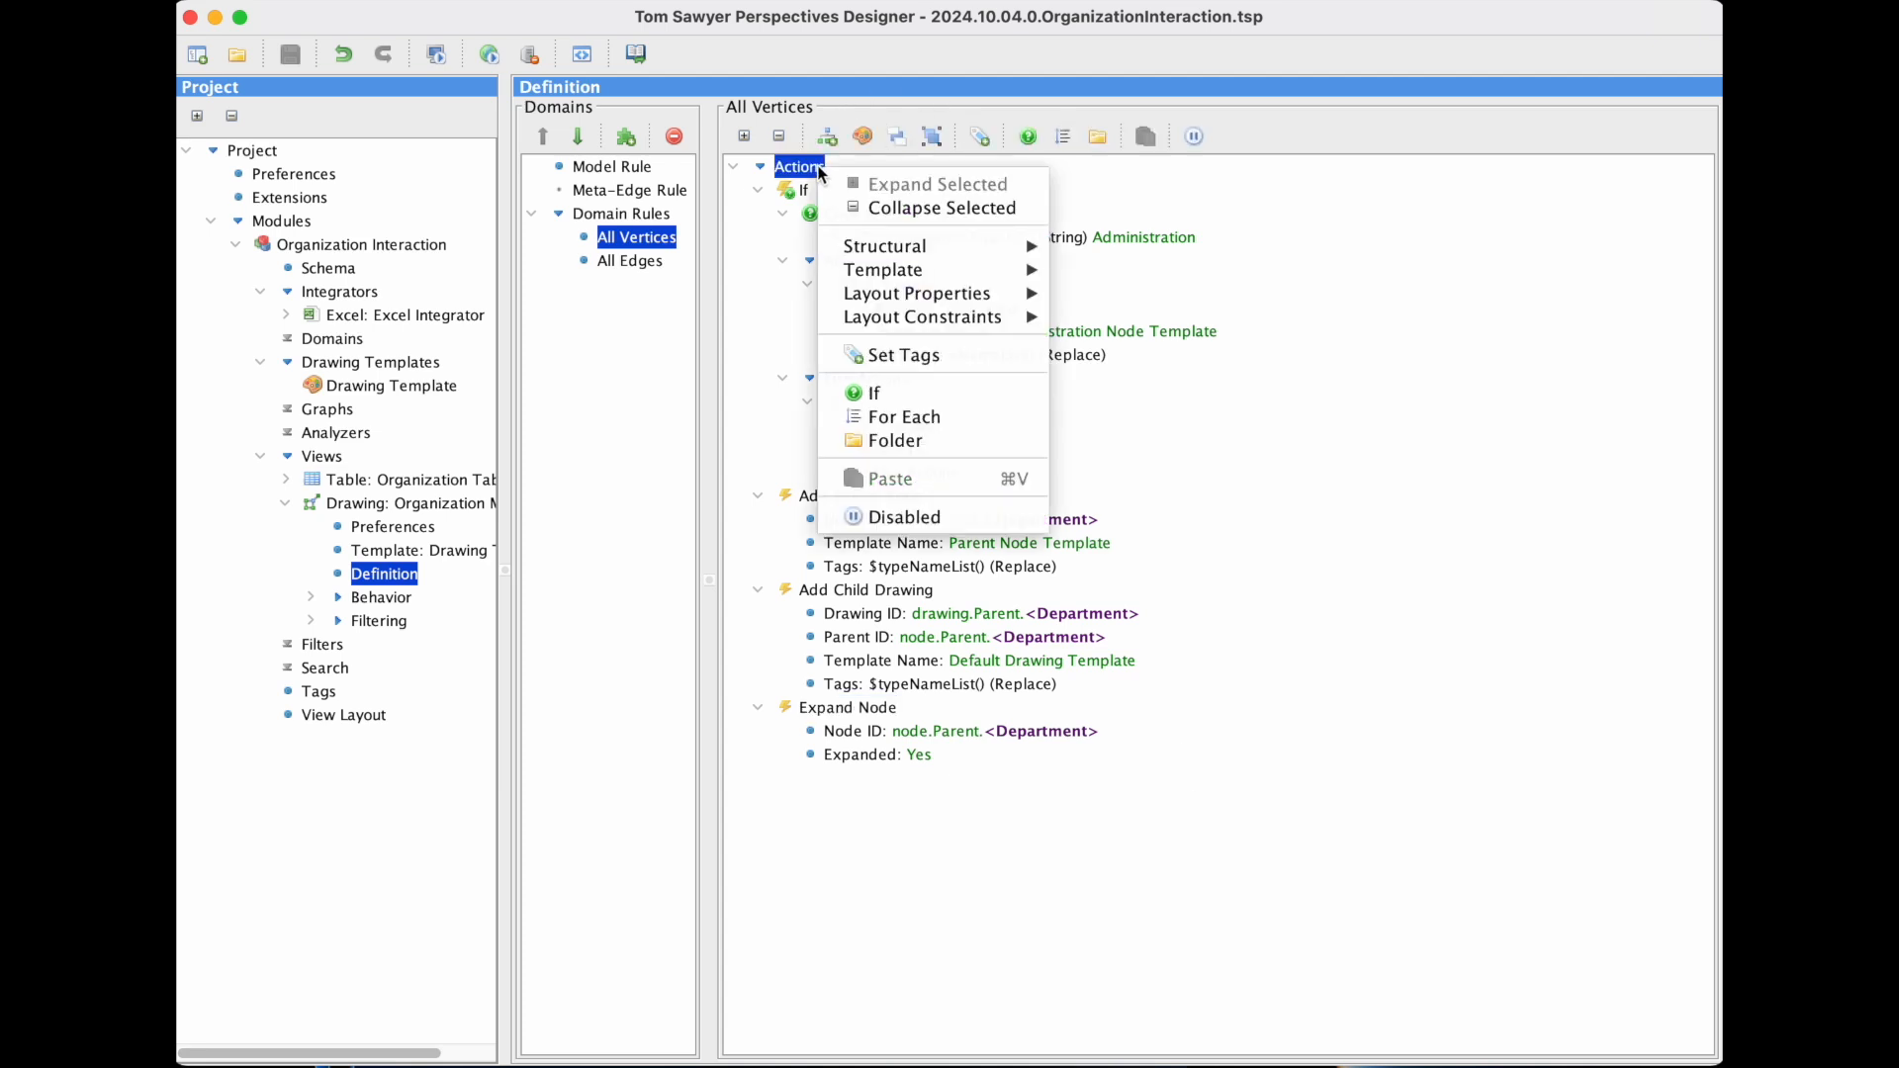
{"action": "mouse_move", "coordinate": [1009, 252]}
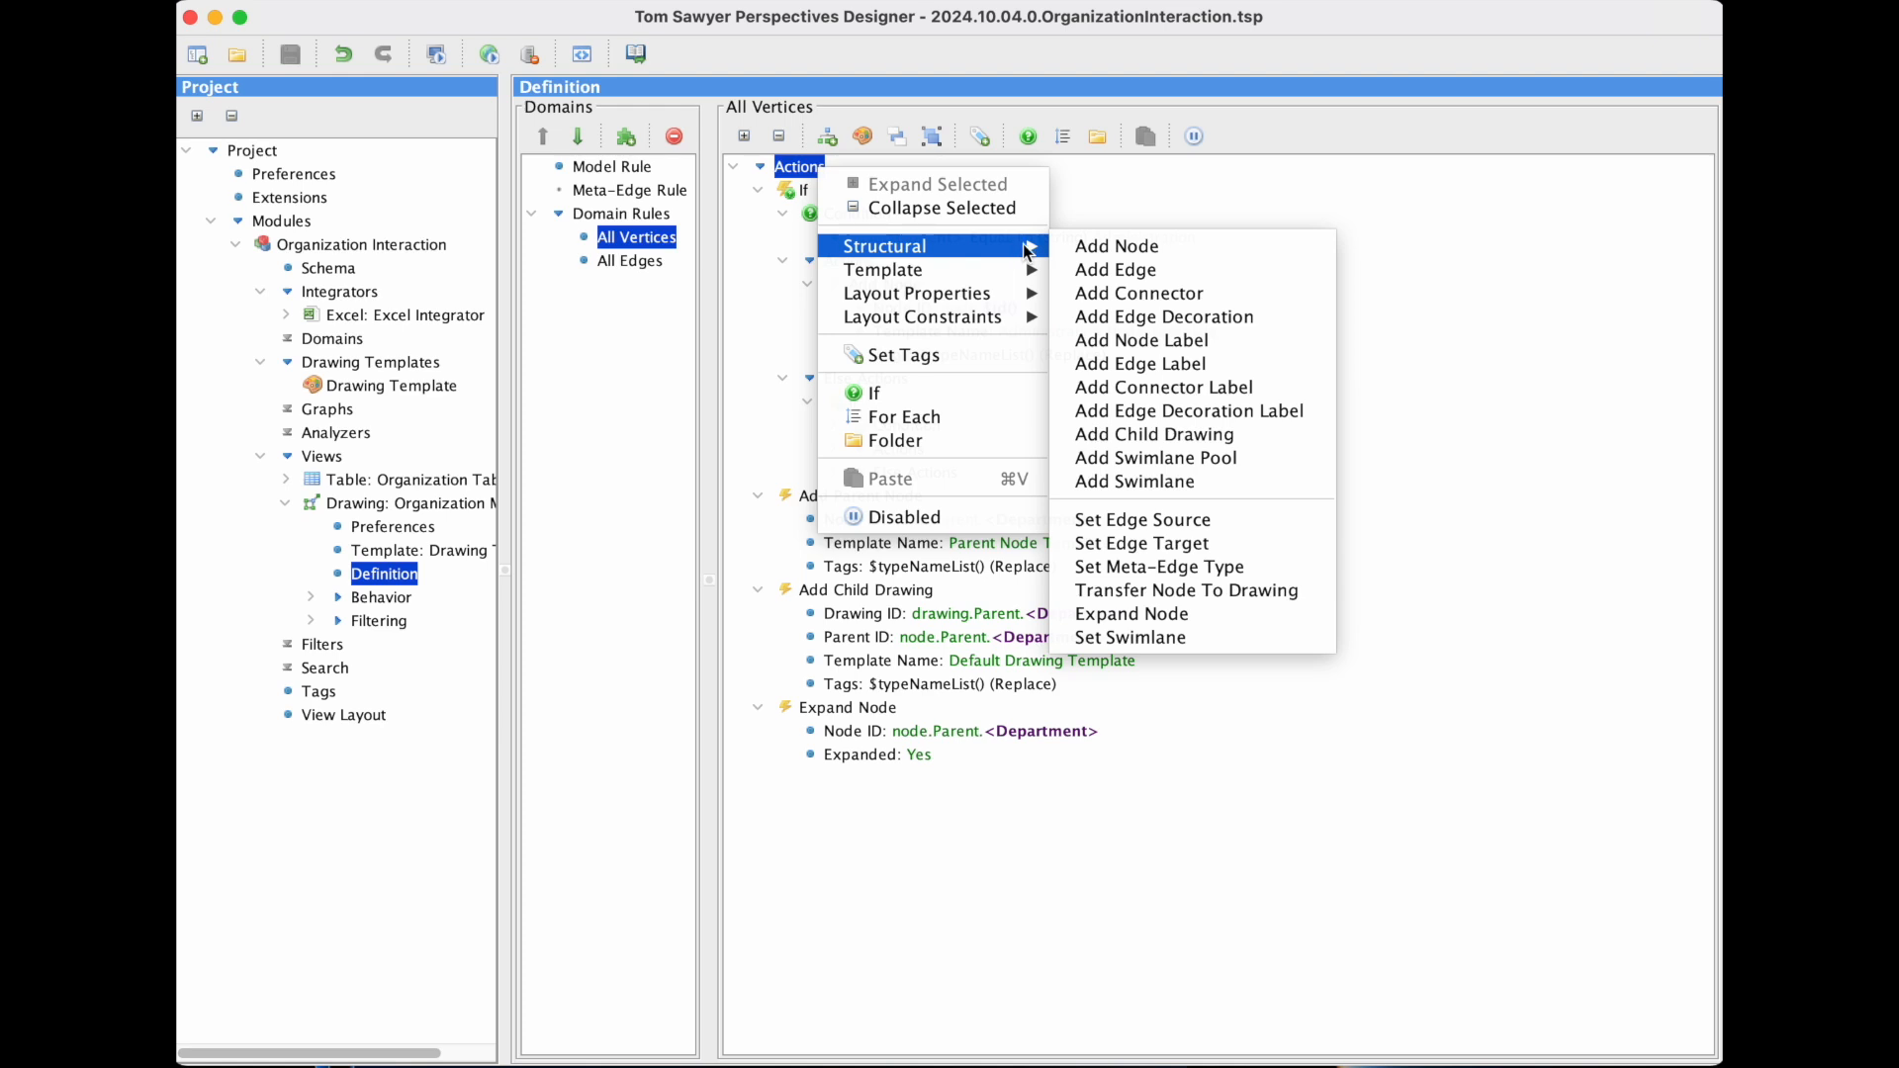
{"action": "left_click", "coordinate": [1316, 591]}
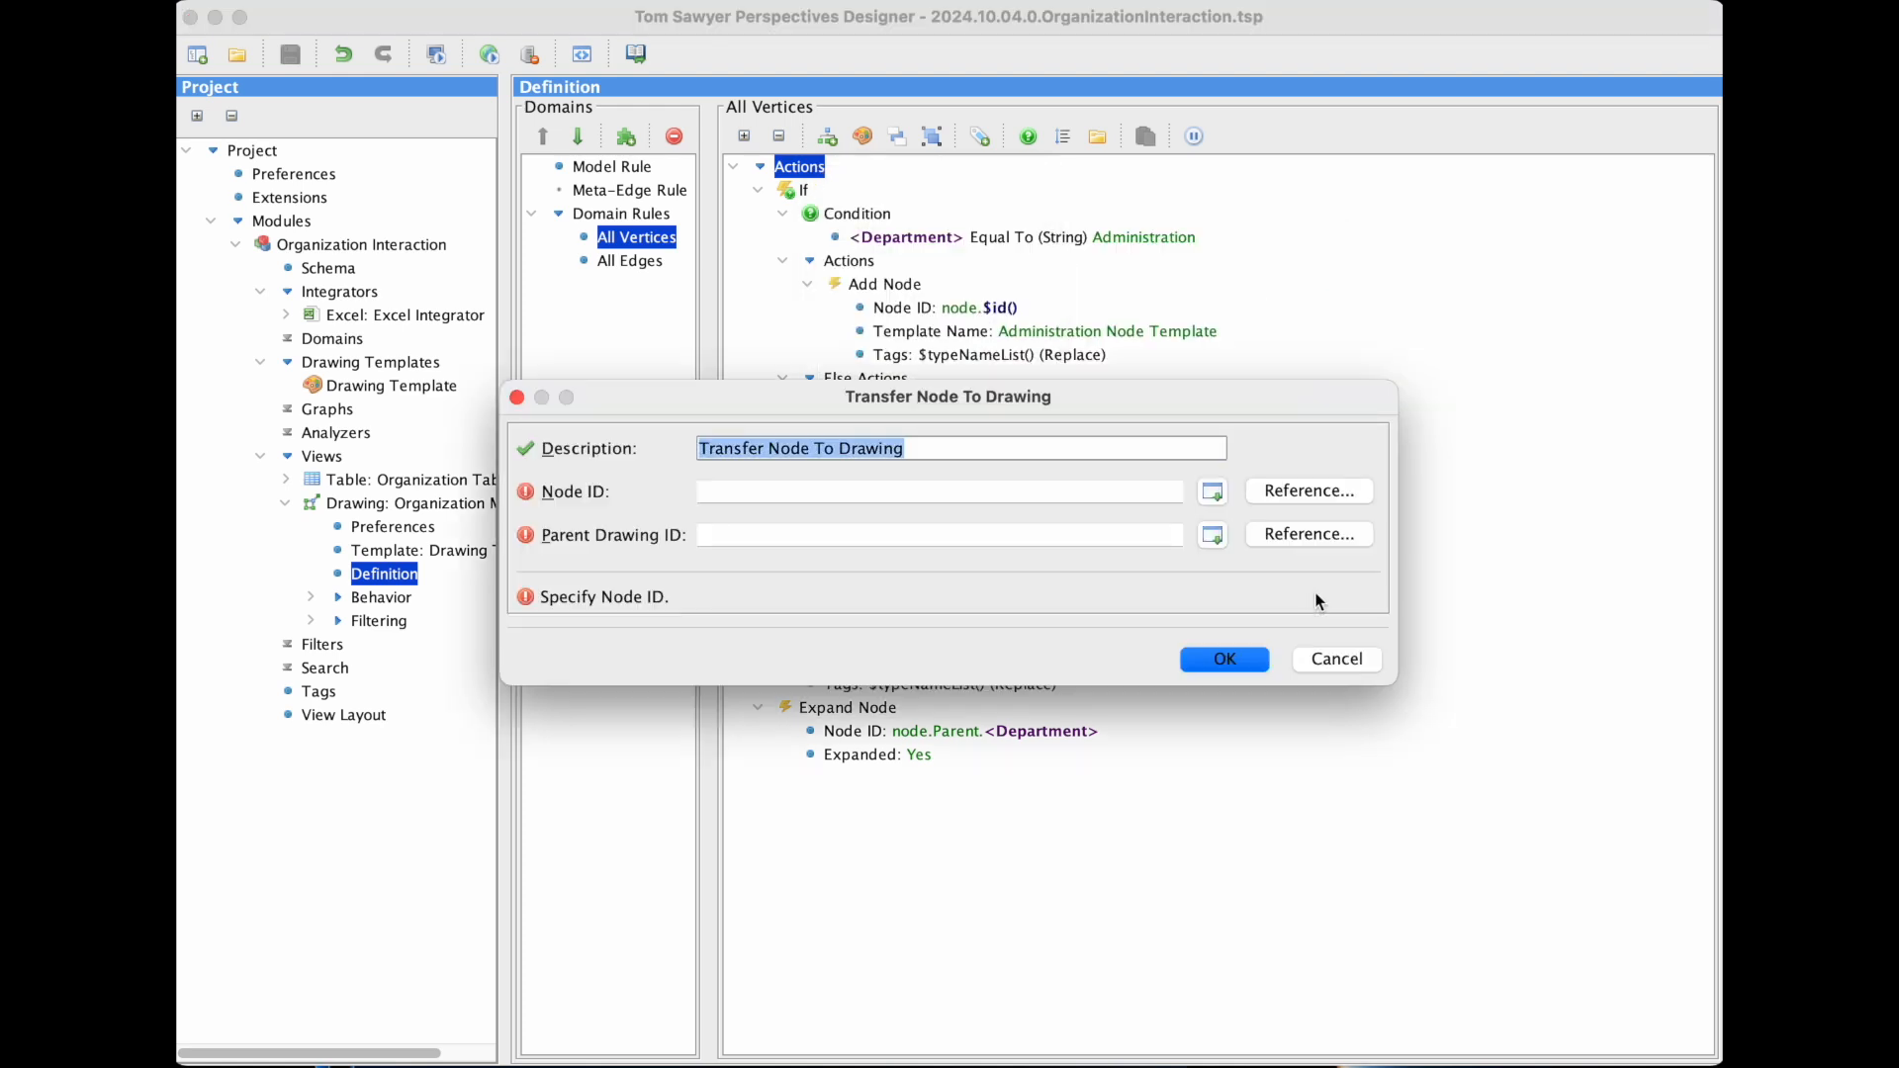
{"action": "left_click", "coordinate": [1284, 490]}
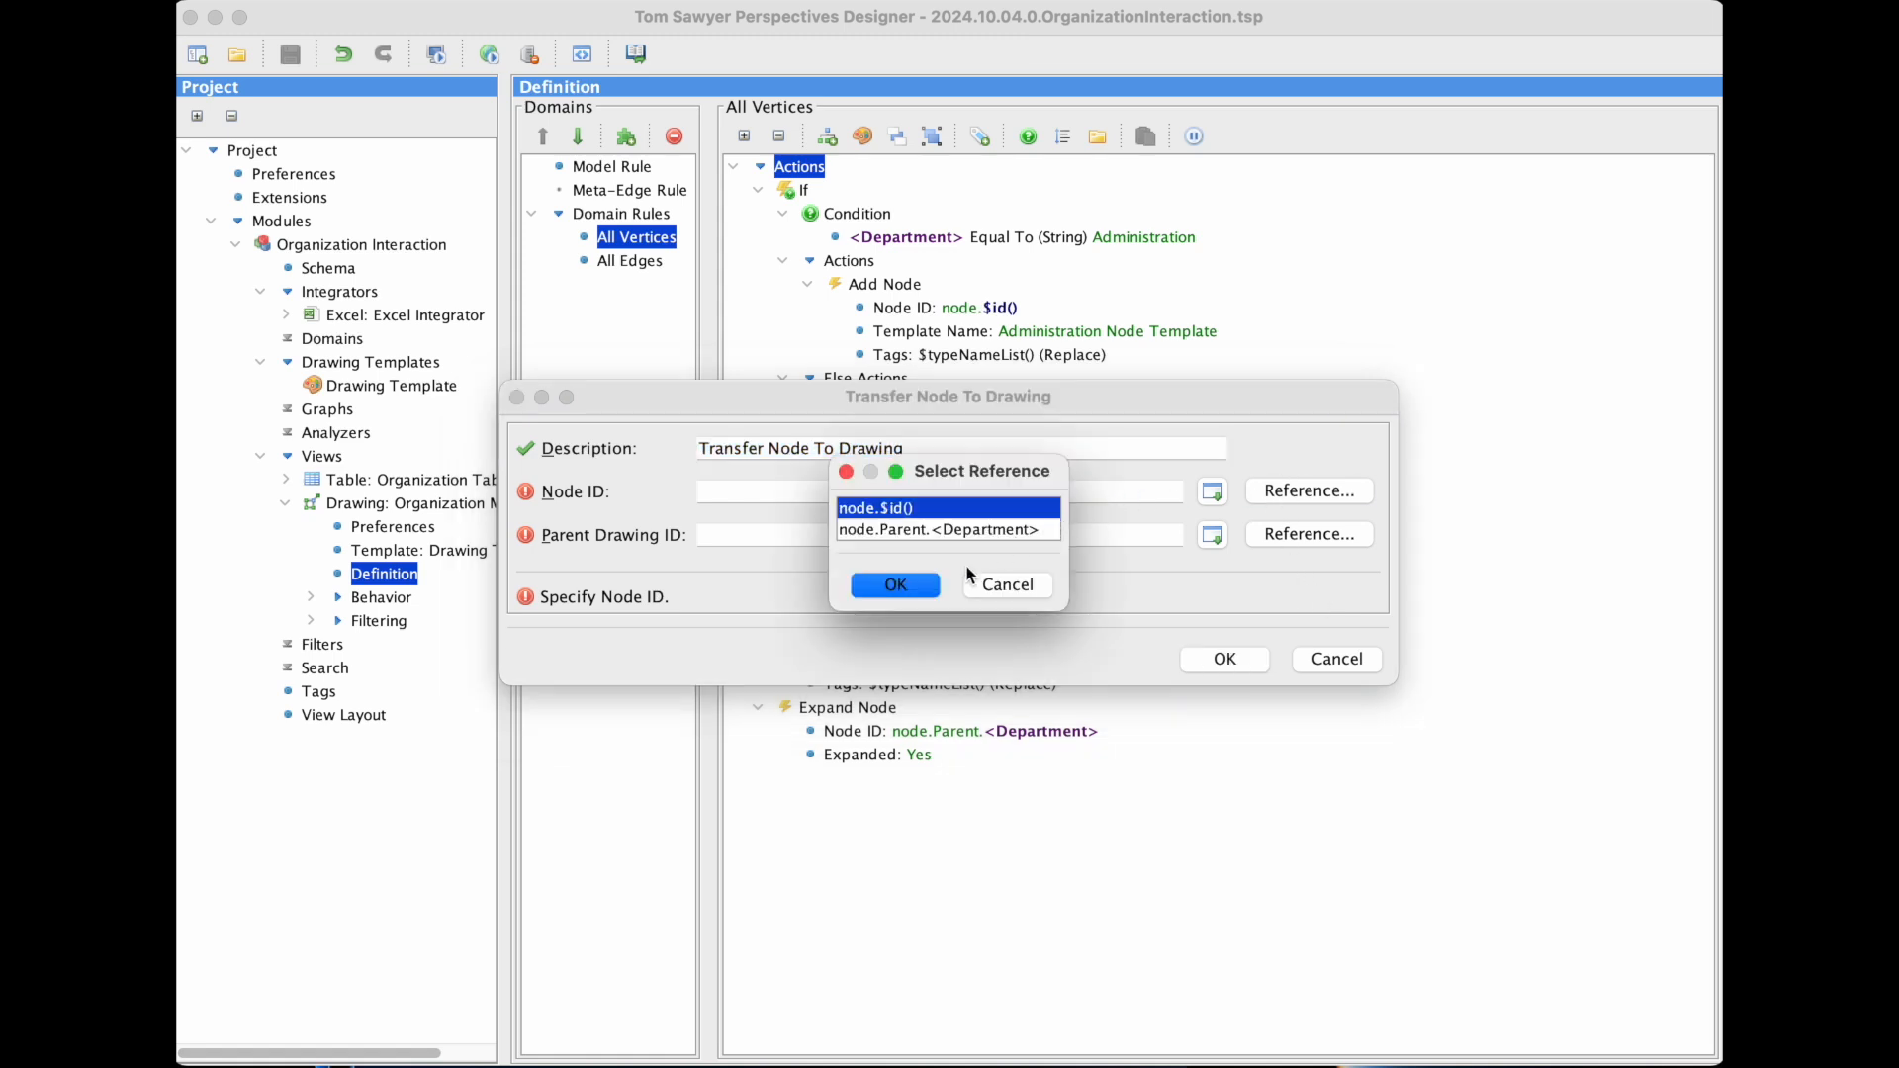
{"action": "left_click", "coordinate": [896, 585]}
{"action": "left_click", "coordinate": [1278, 532]}
{"action": "left_click", "coordinate": [1046, 531]}
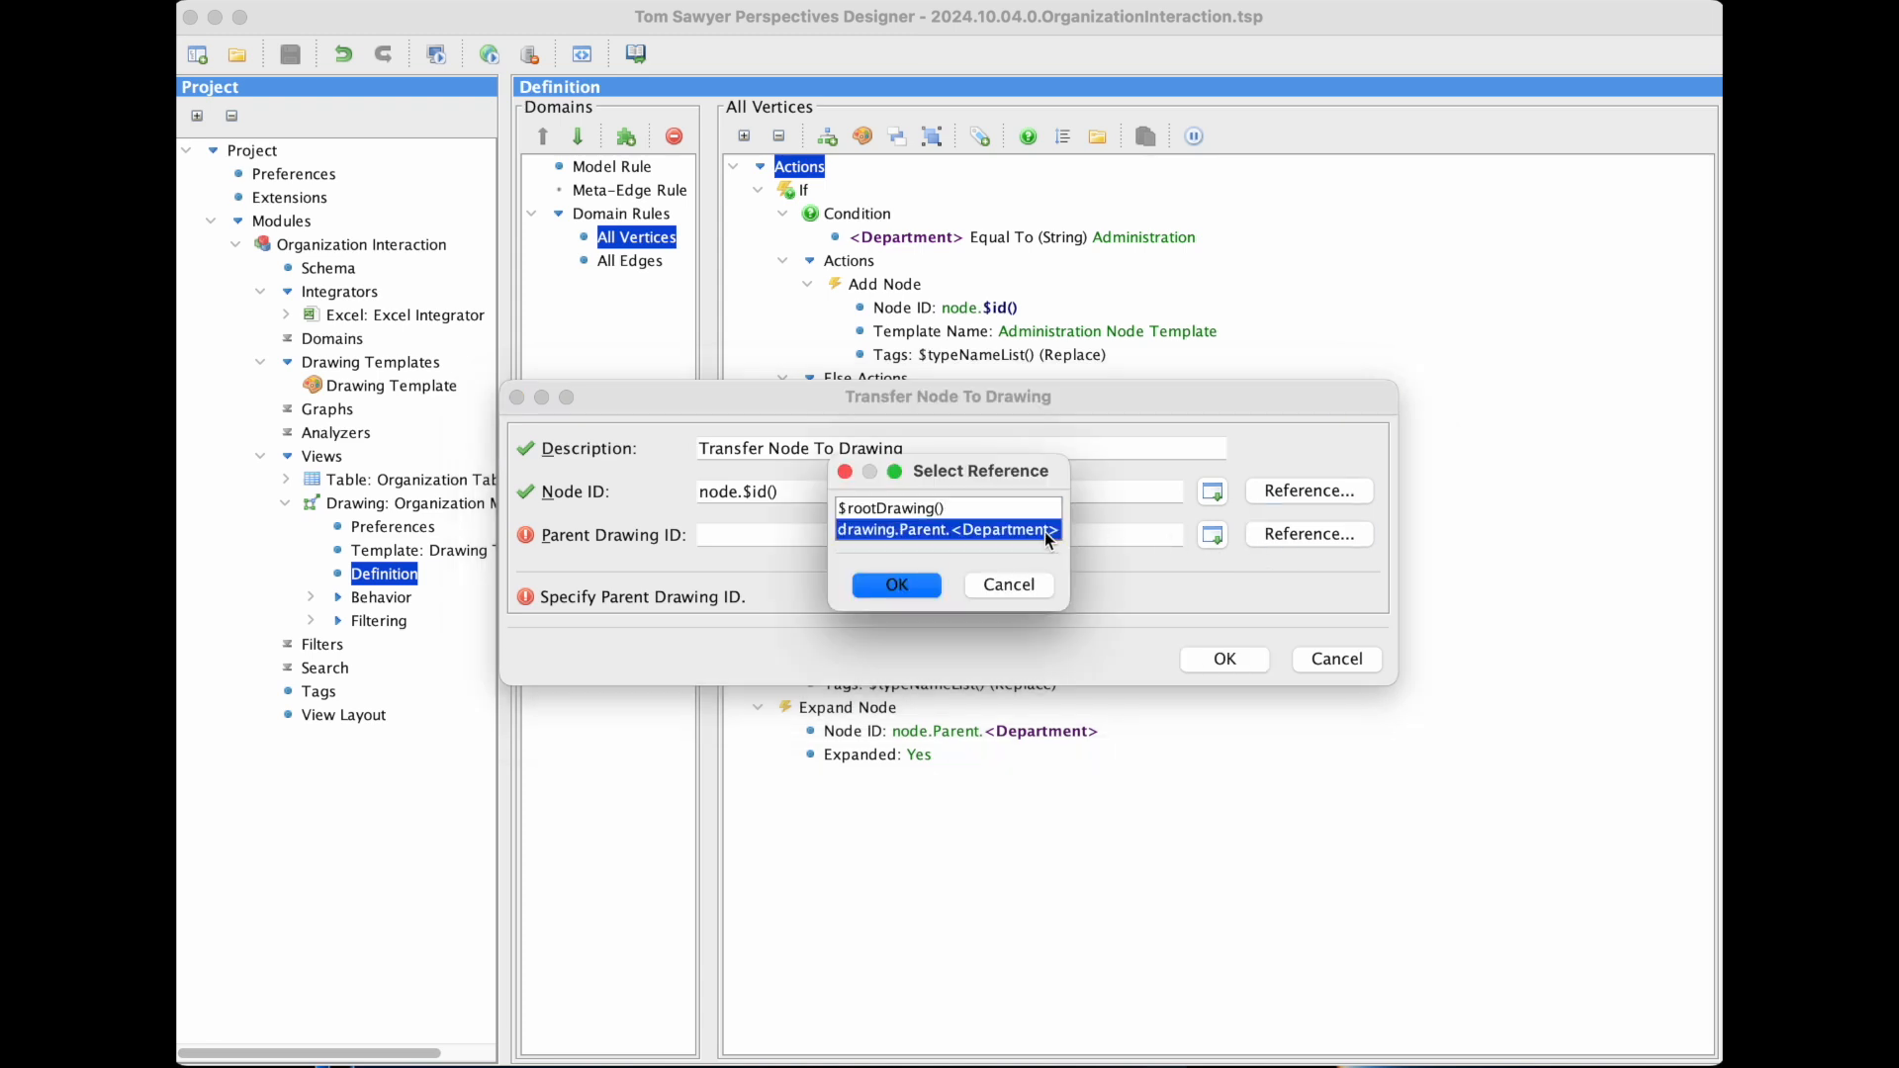
{"action": "left_click", "coordinate": [910, 586]}
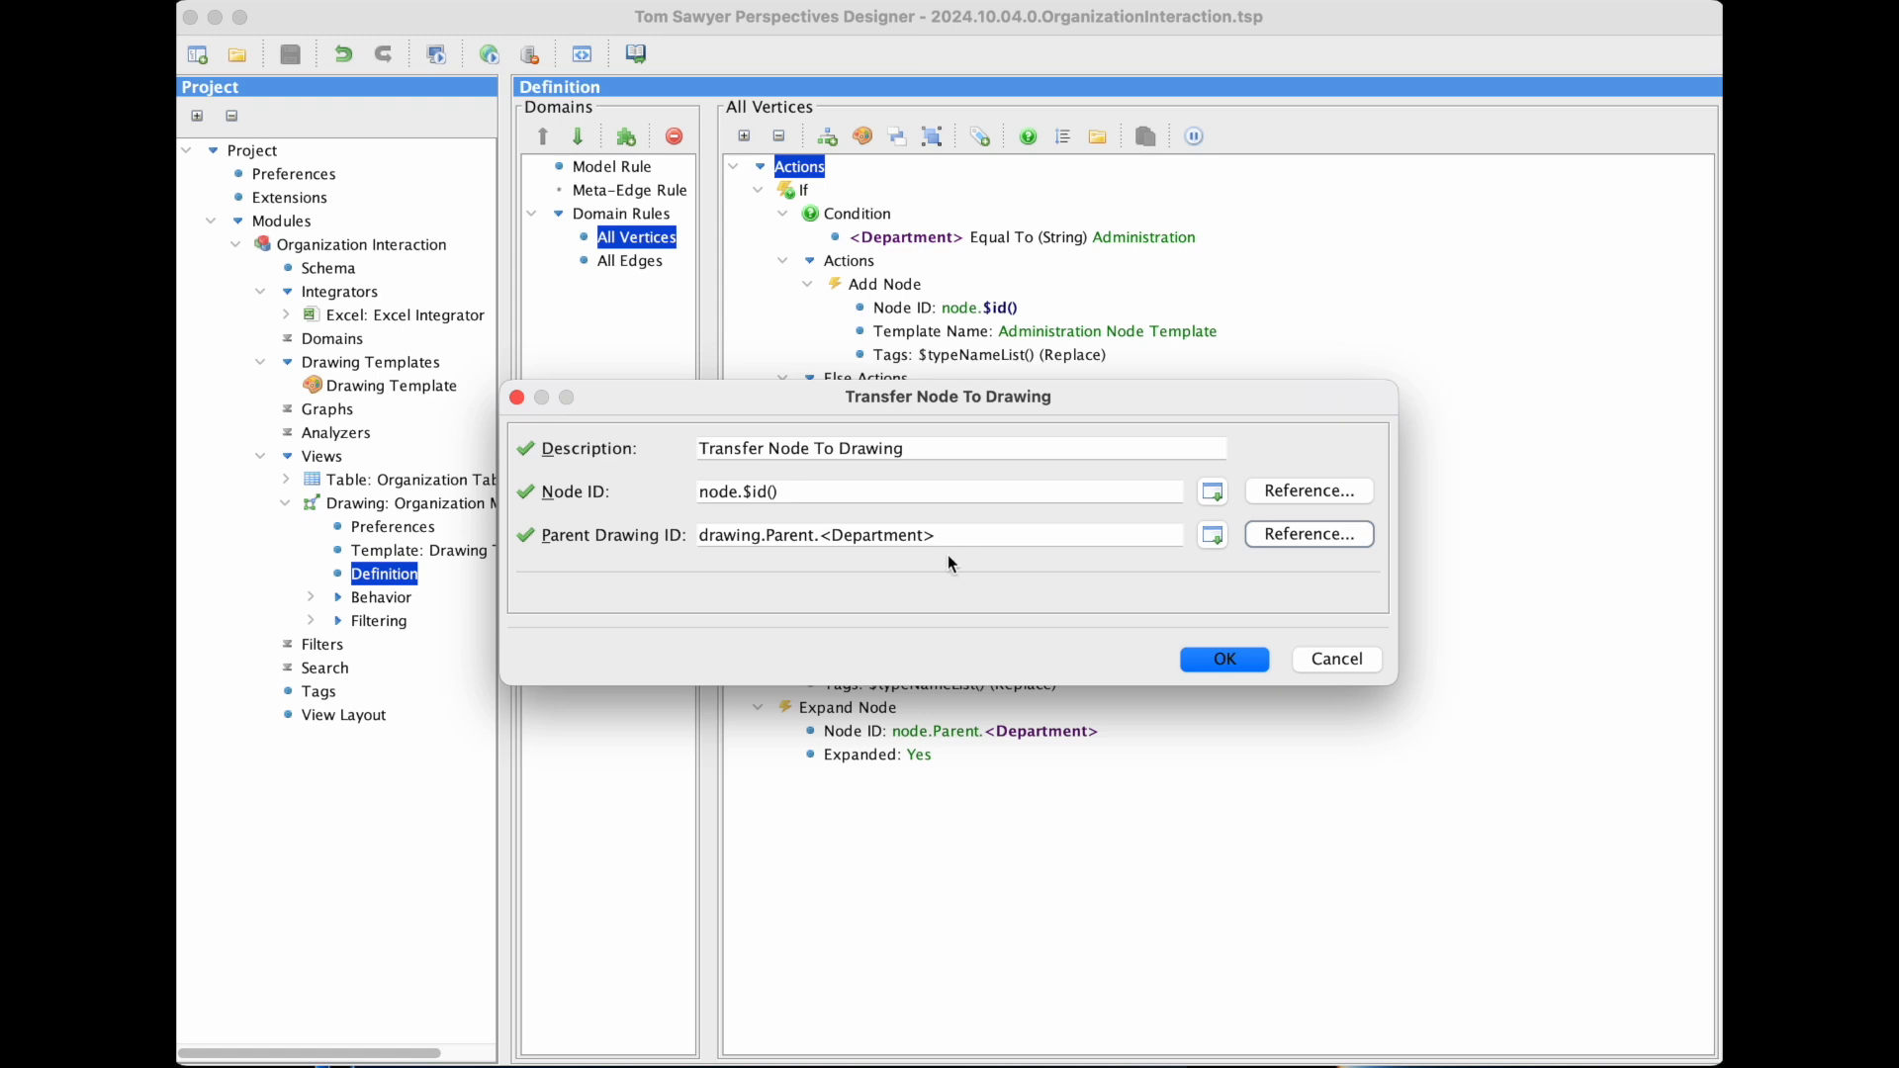
{"action": "left_click", "coordinate": [1199, 658]}
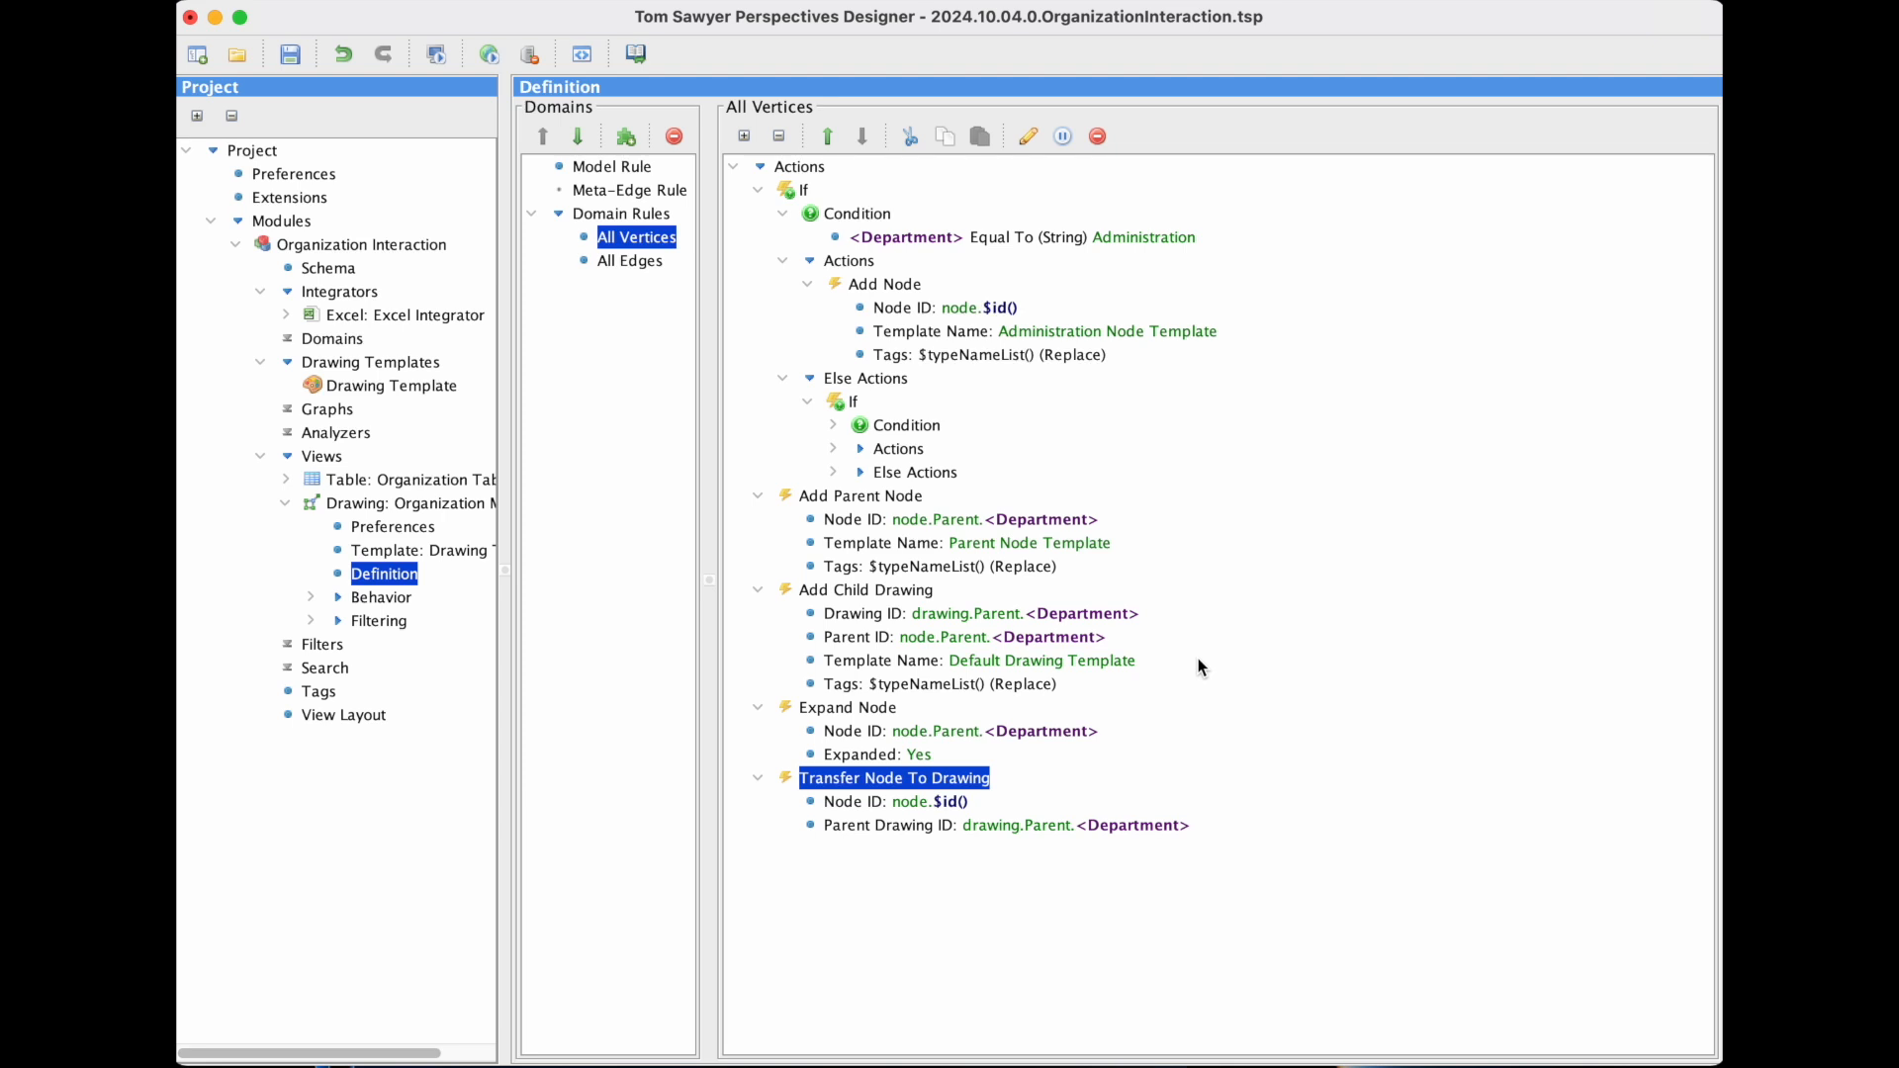
Preview the project in the web browser, inspect the Marketing group up close and fit the whole drawing again
{"action": "left_click", "coordinate": [490, 55]}
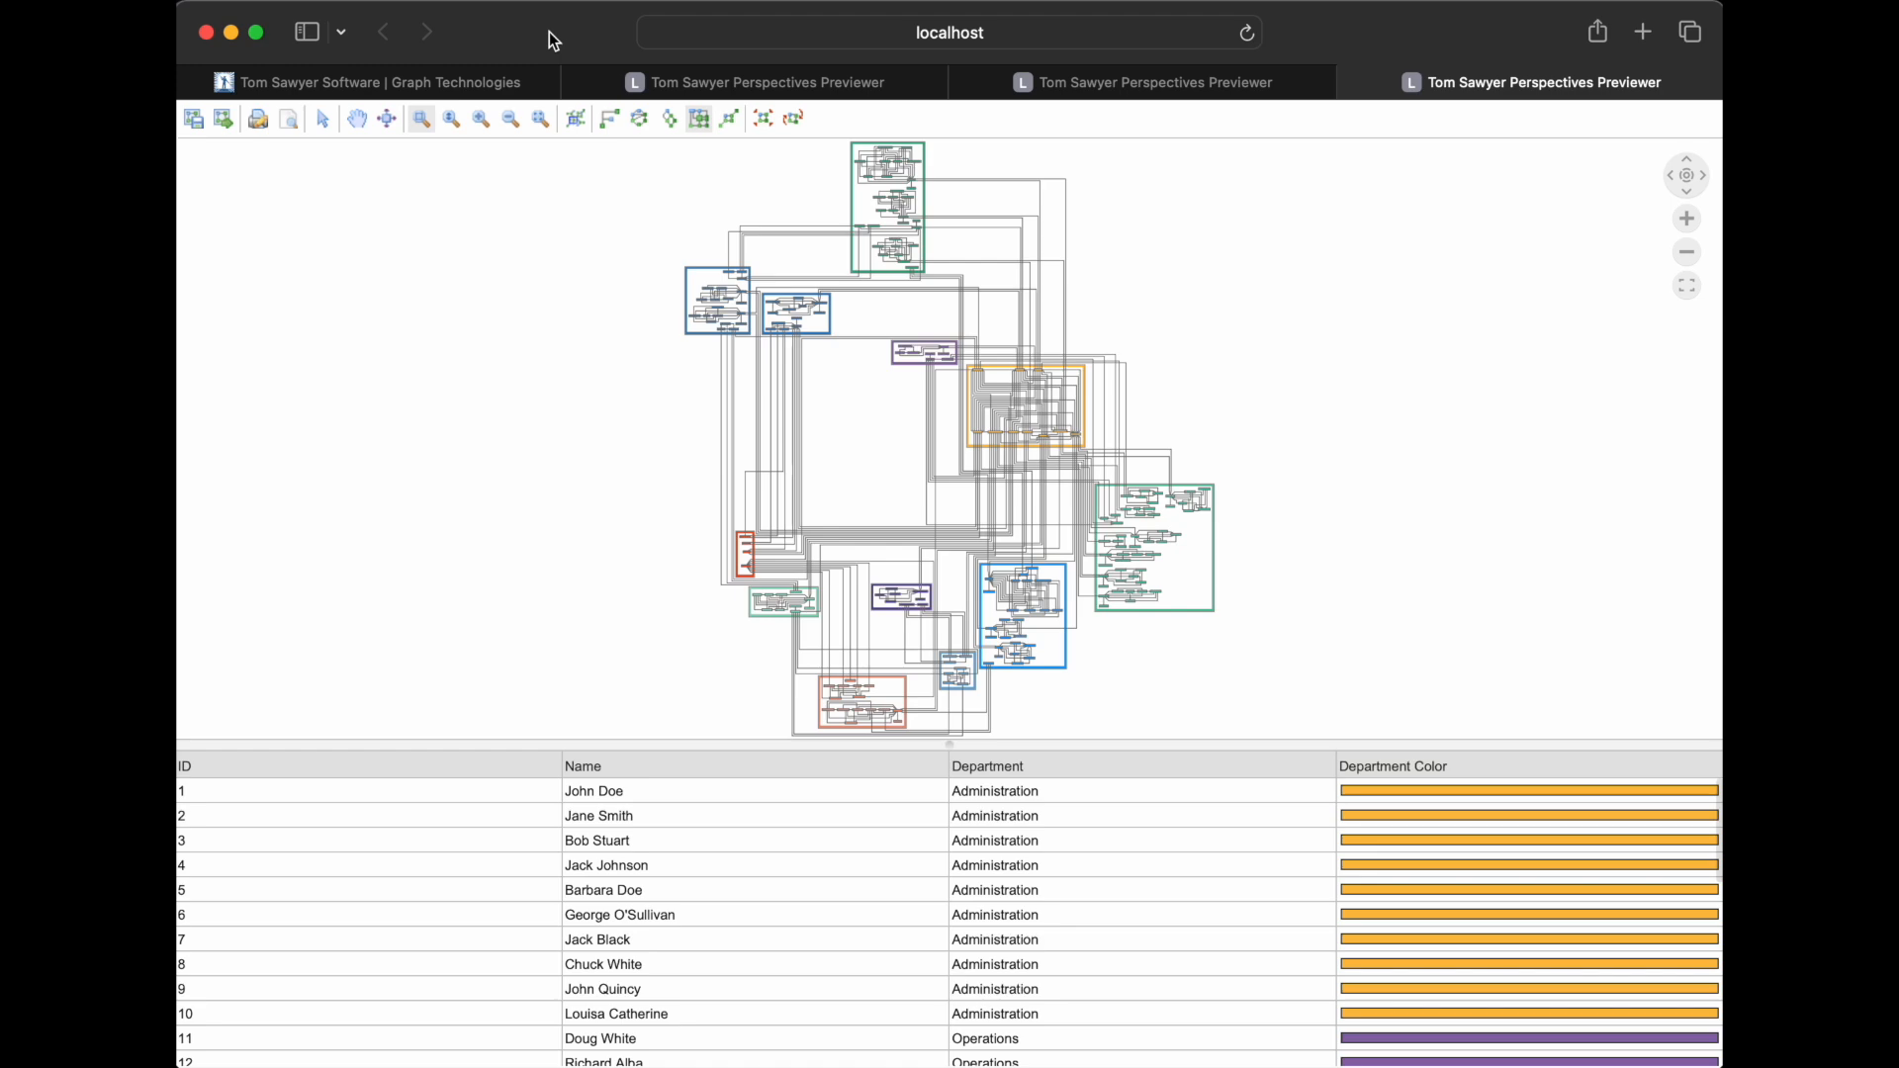
{"action": "left_click_drag", "start_coordinate": [970, 558], "coordinate": [1082, 678]}
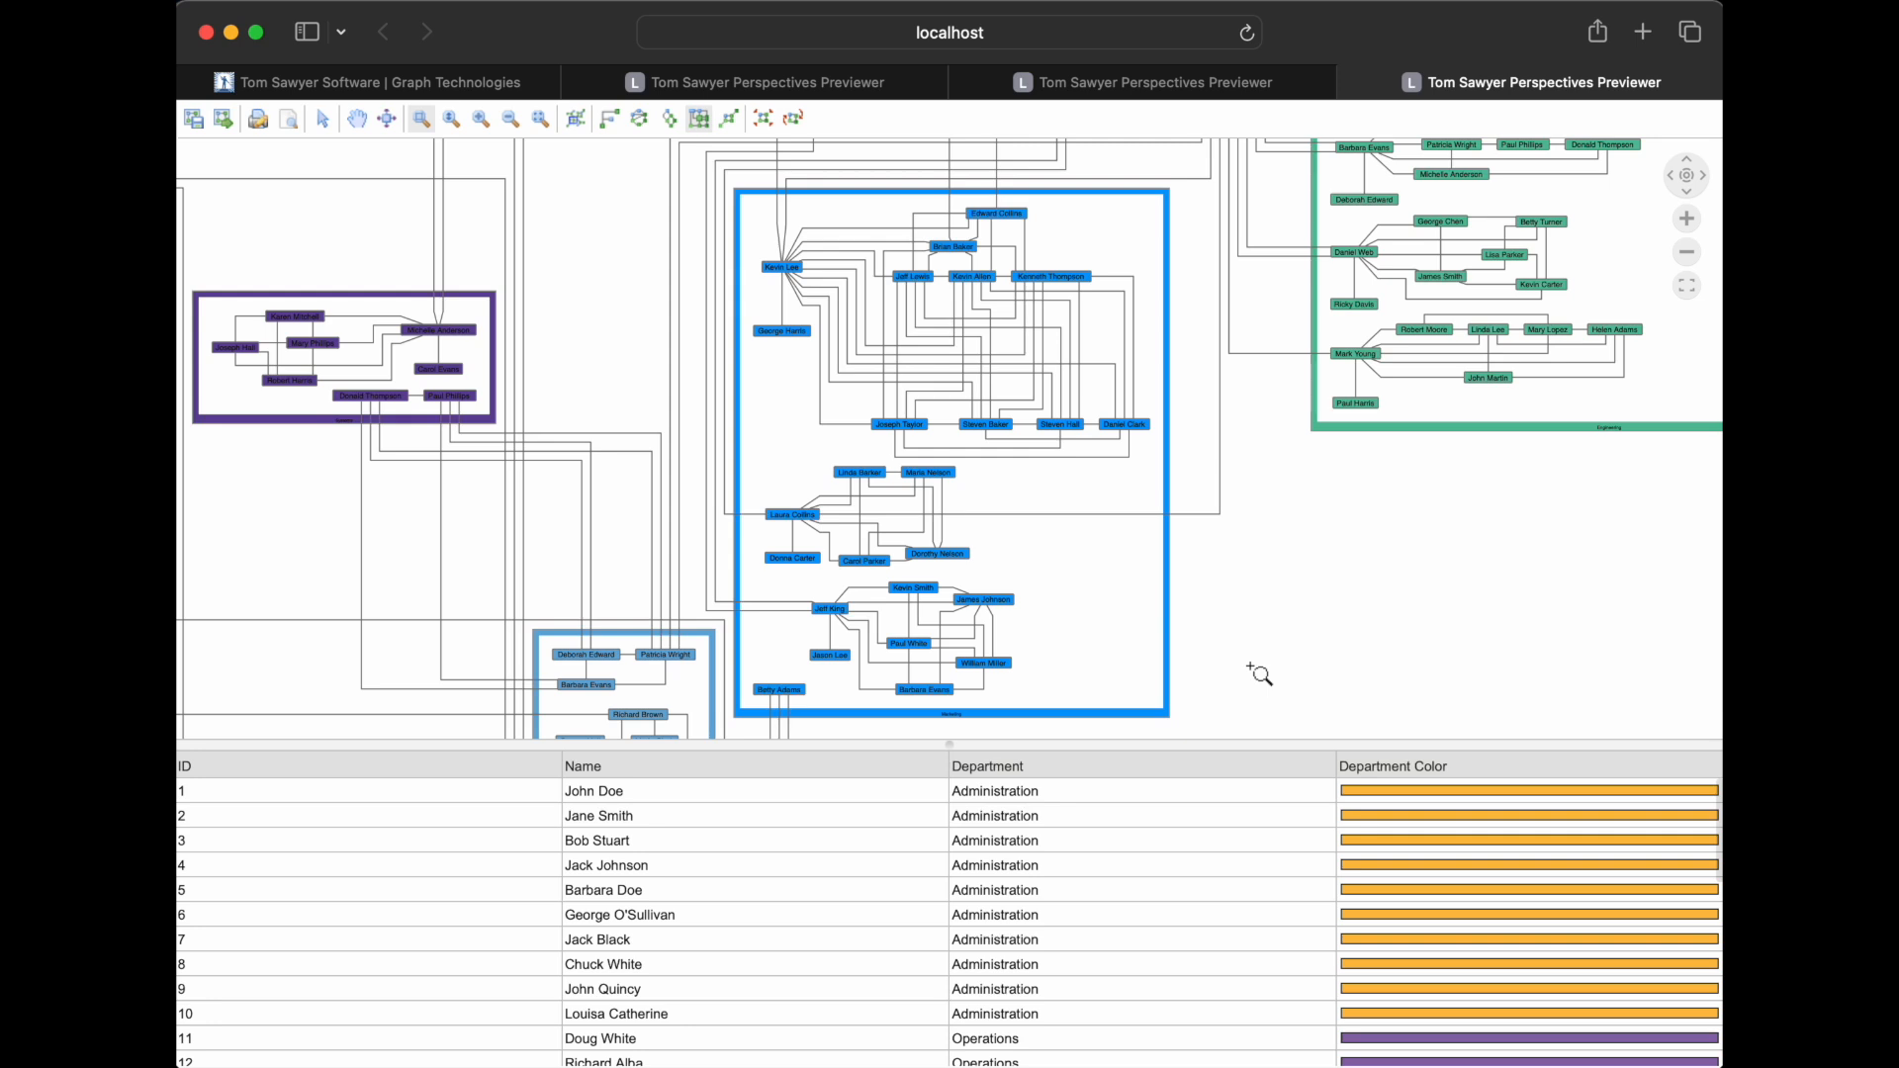
{"action": "left_click", "coordinate": [542, 118]}
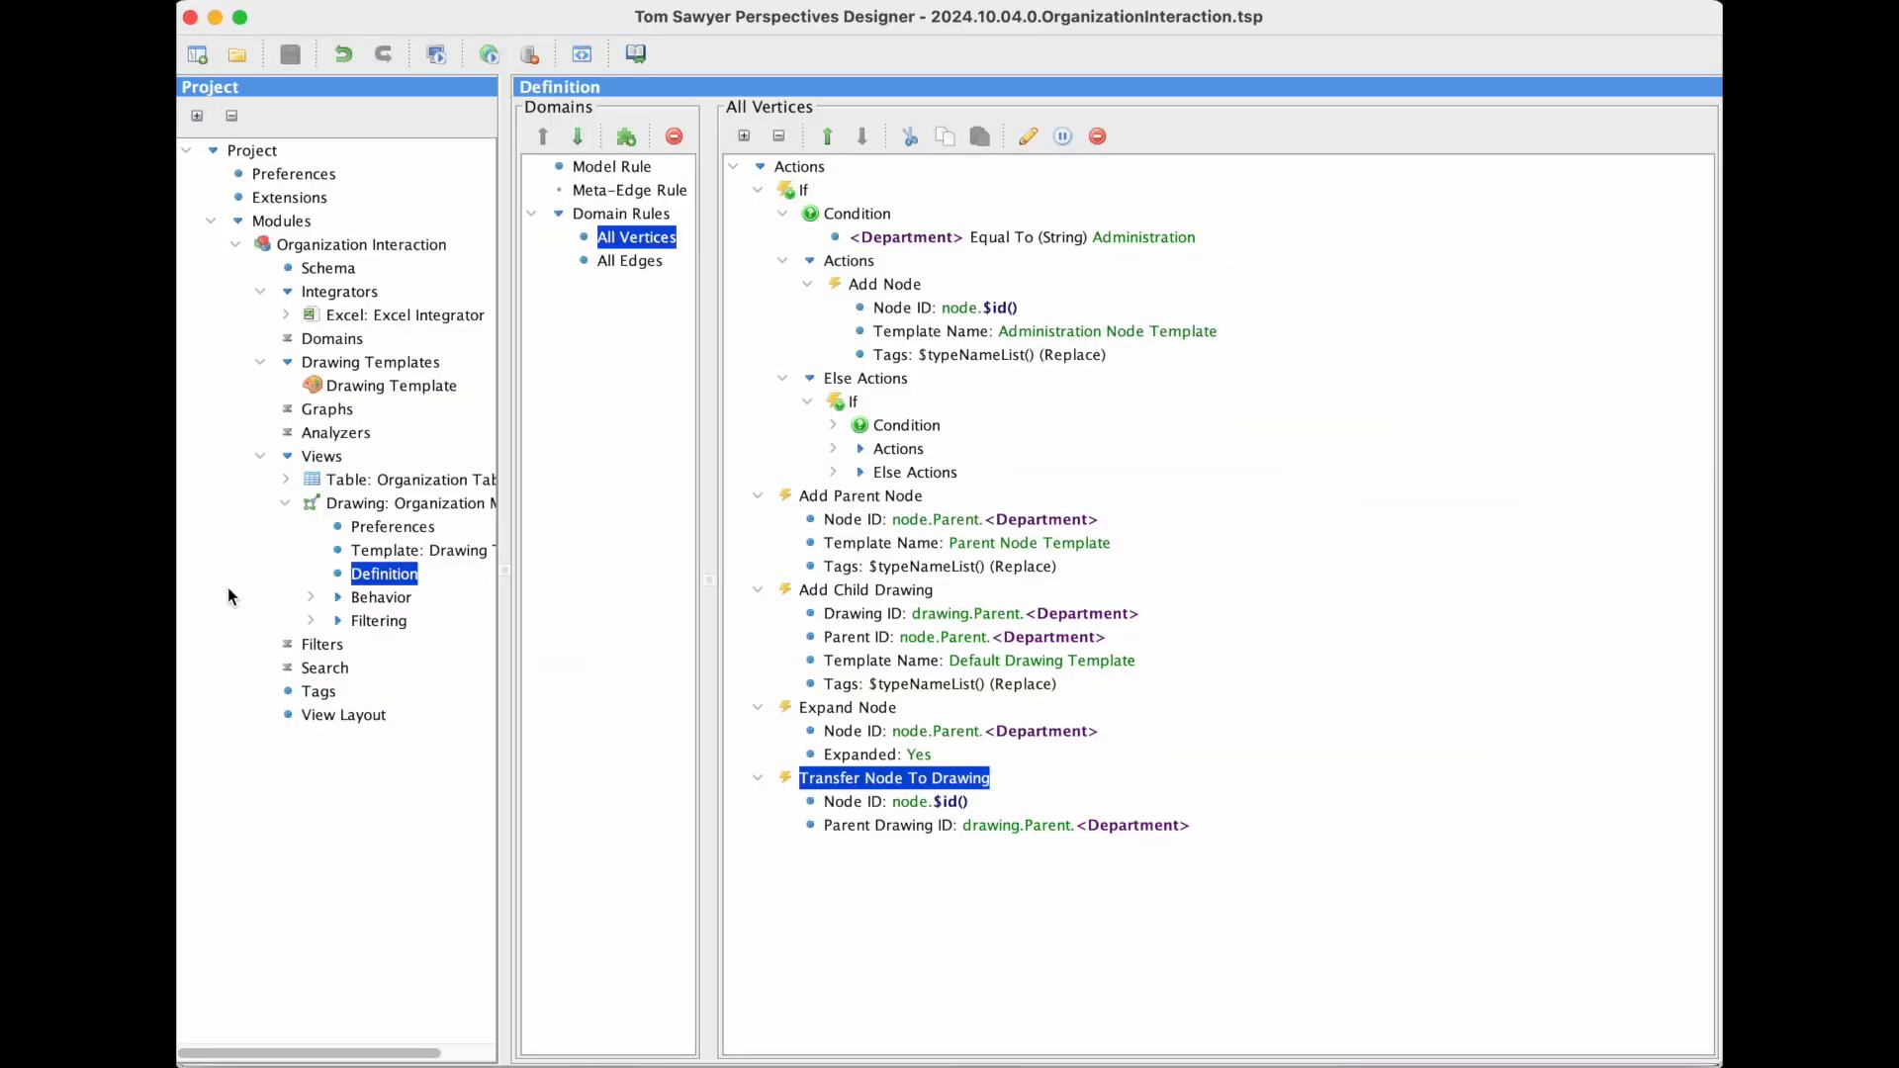
Add a Go To Child item to the Global context menu of the Organization Map drawing view
{"action": "left_click", "coordinate": [310, 598]}
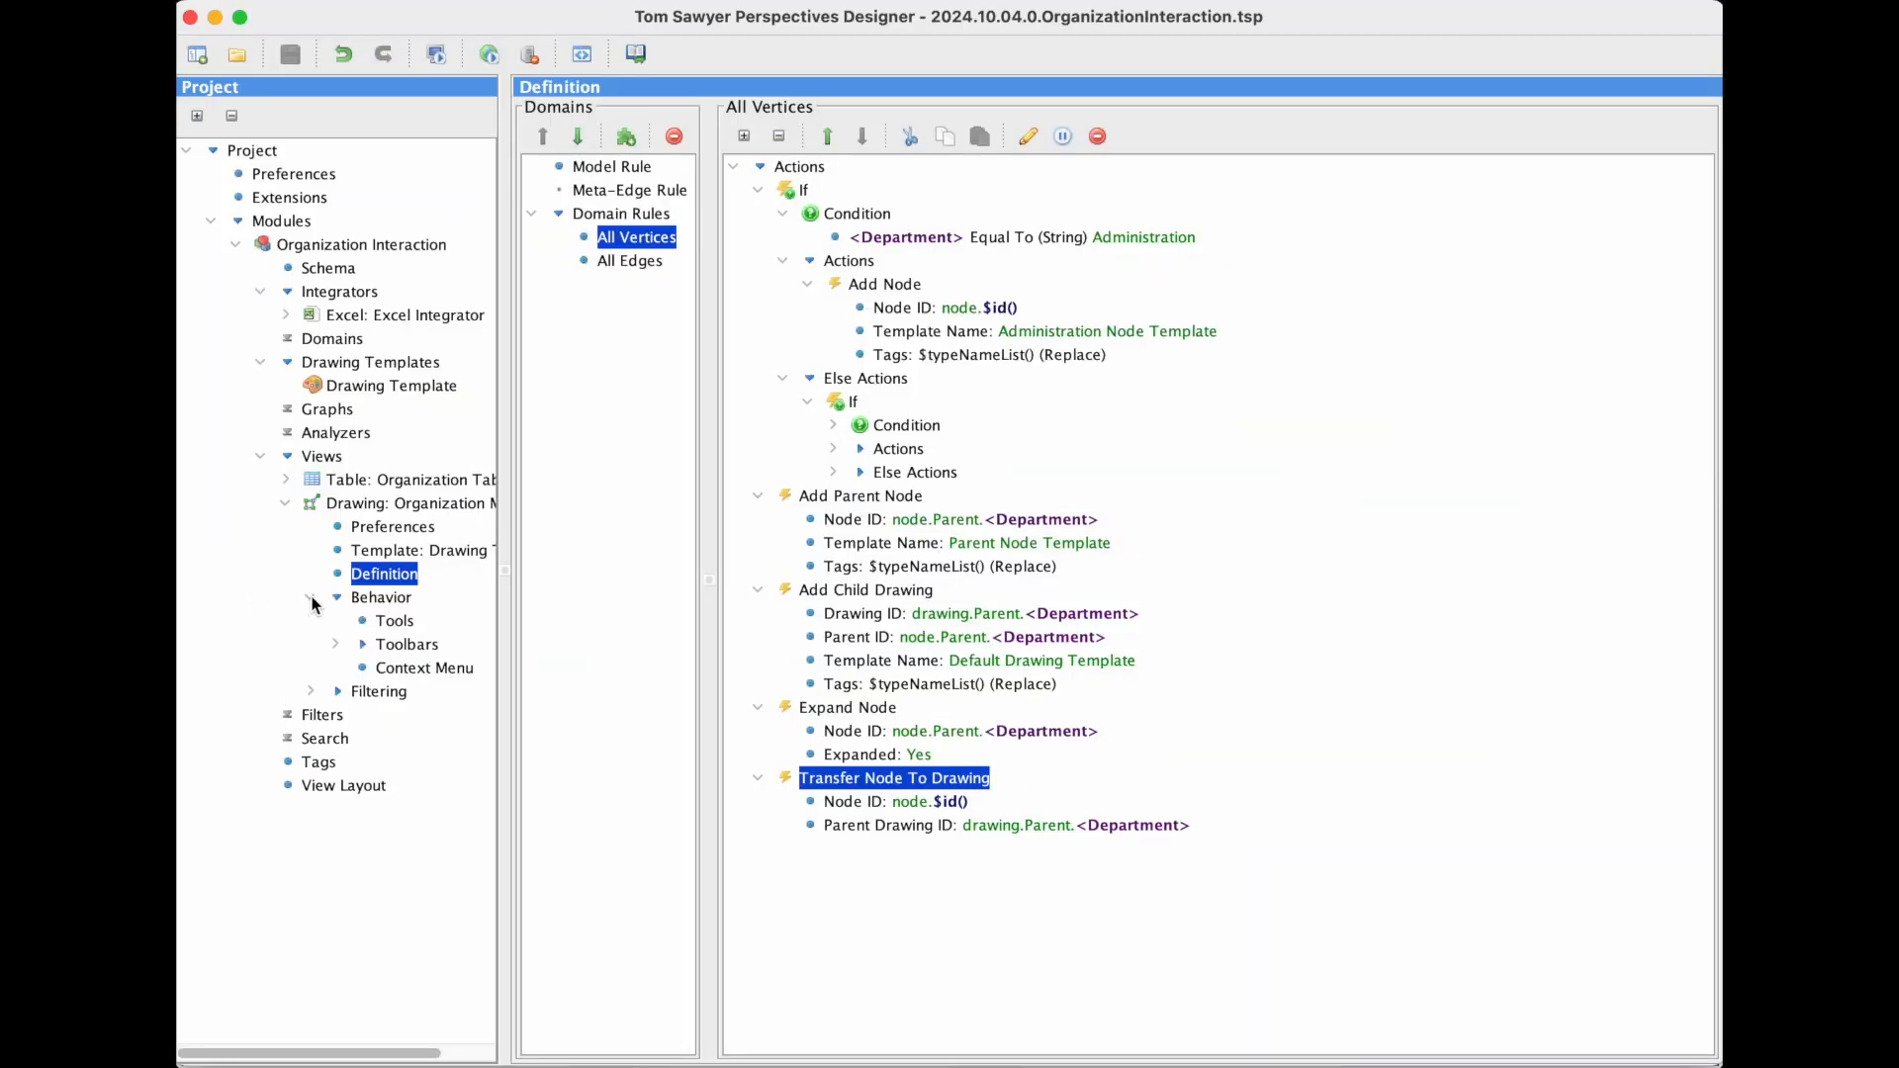
{"action": "left_click", "coordinate": [438, 671]}
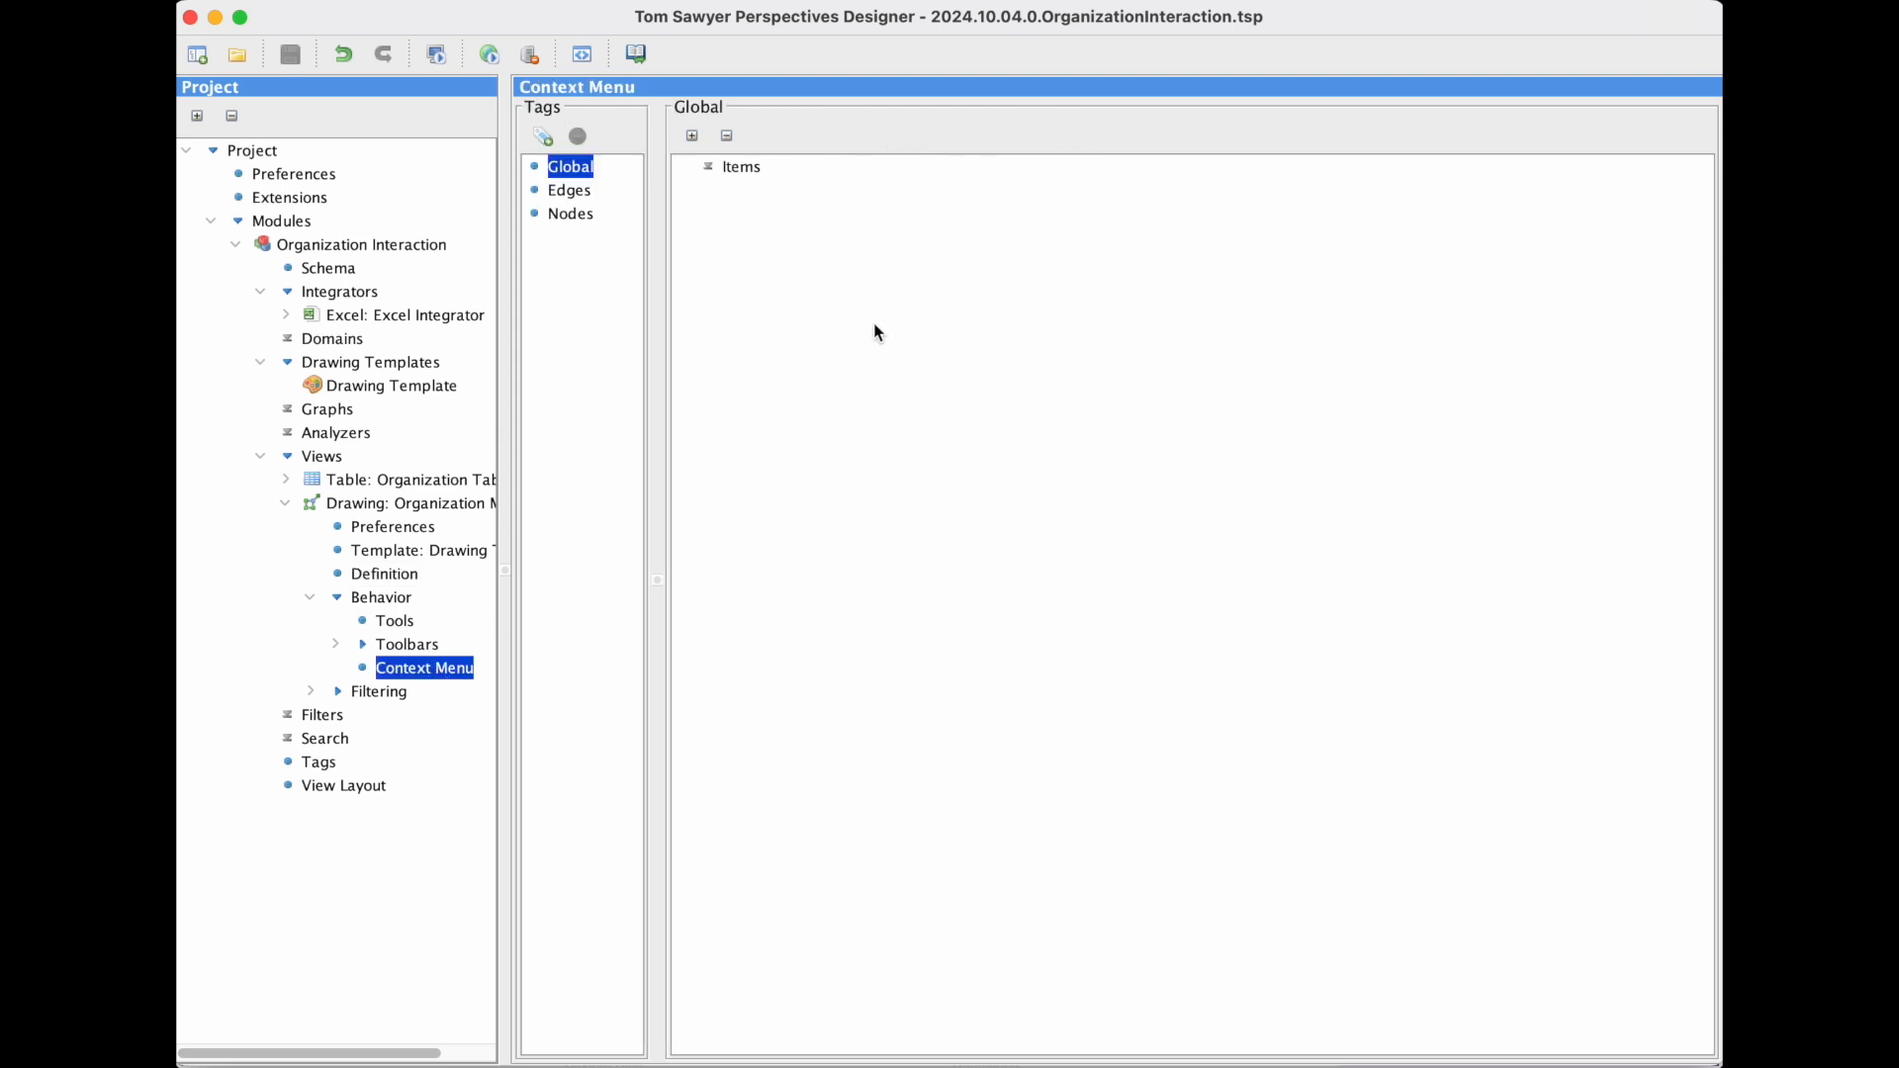
{"action": "right_click", "coordinate": [756, 166]}
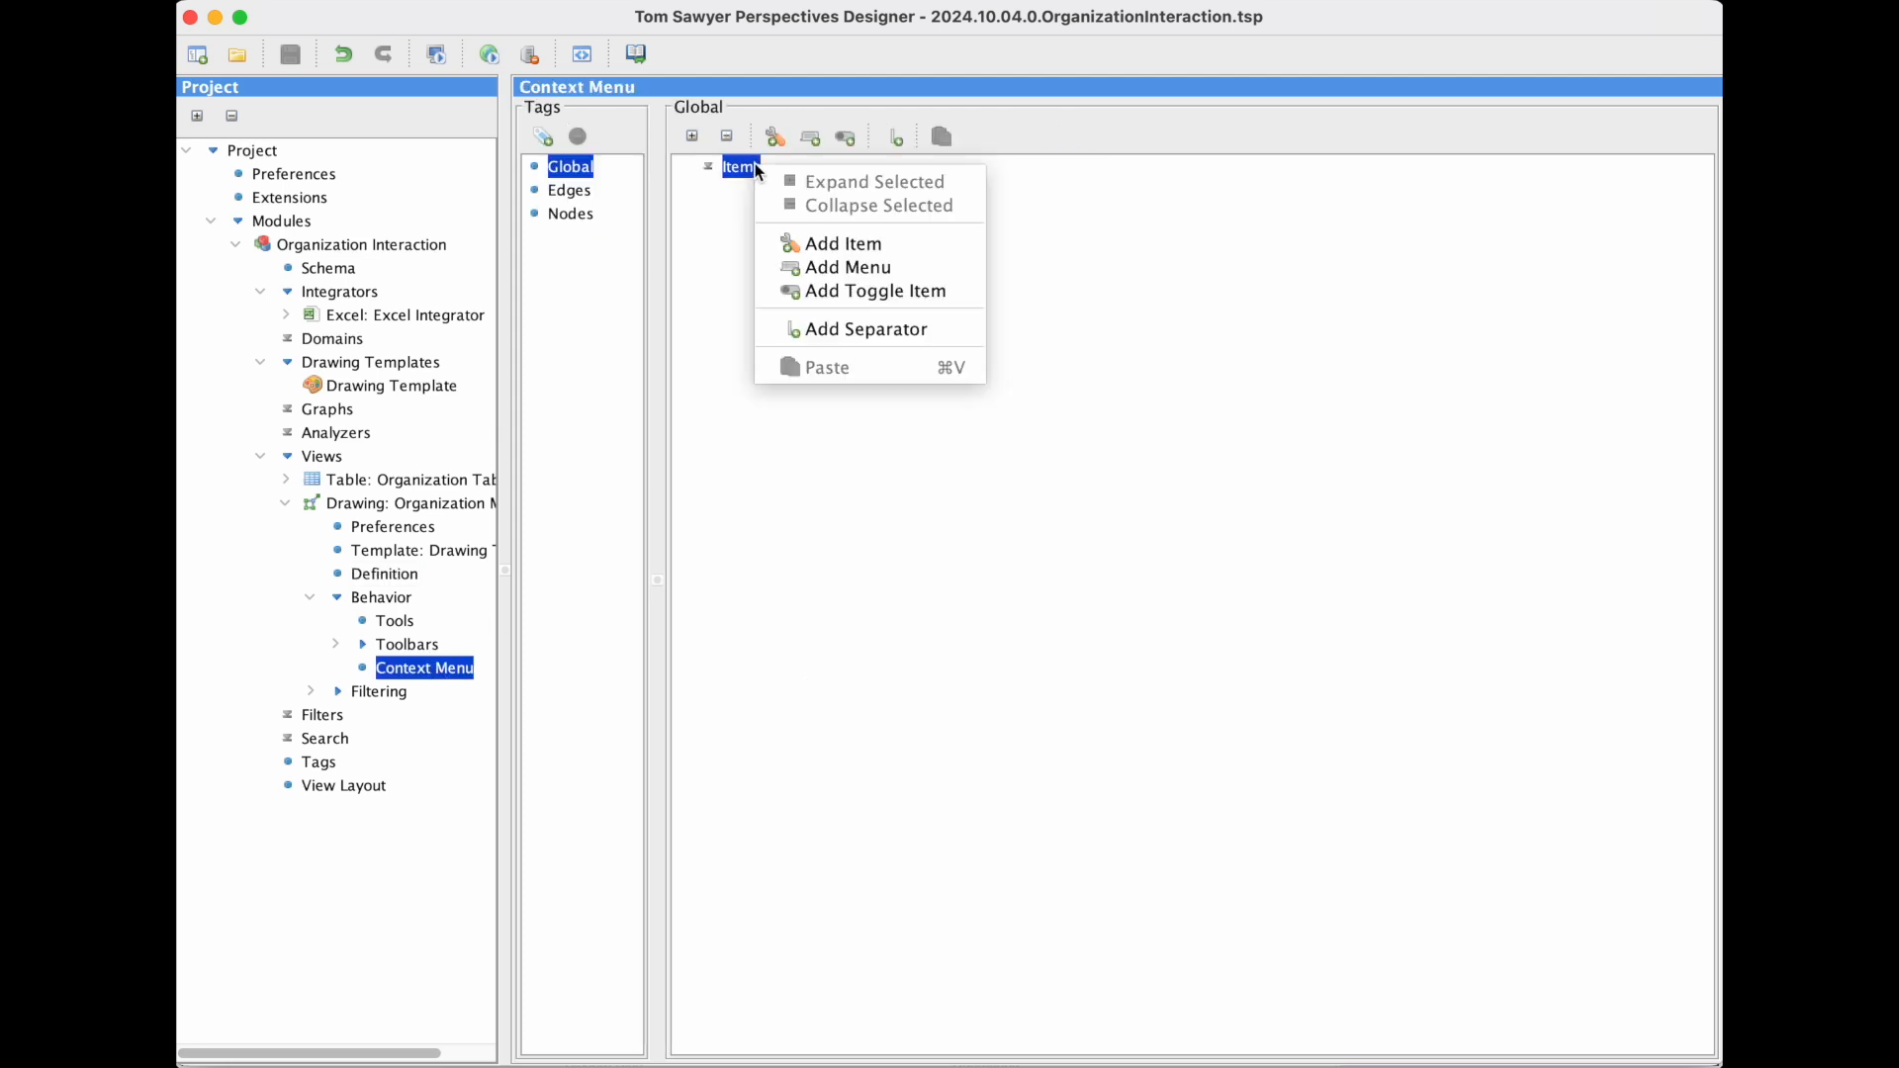
{"action": "left_click", "coordinate": [916, 247]}
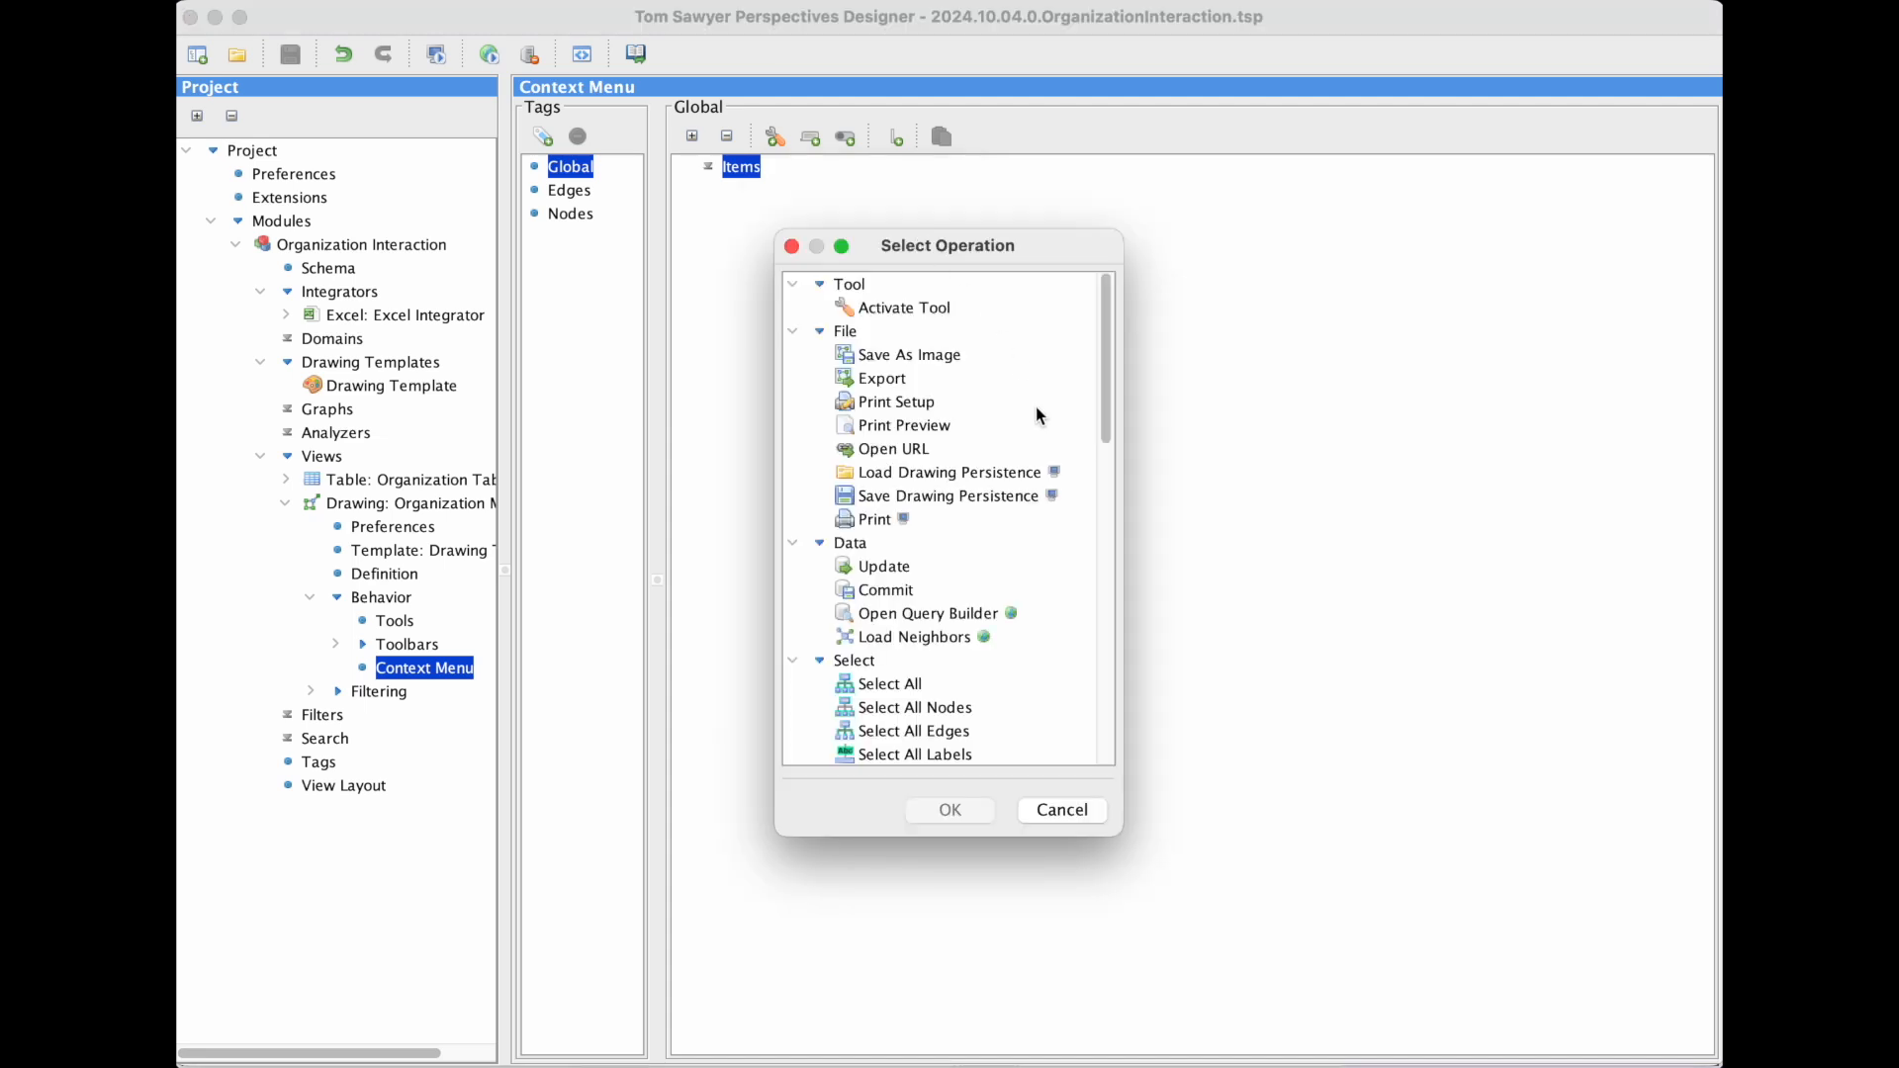
{"action": "scroll", "coordinate": [1050, 698], "scroll_direction": "down", "scroll_amount": 5}
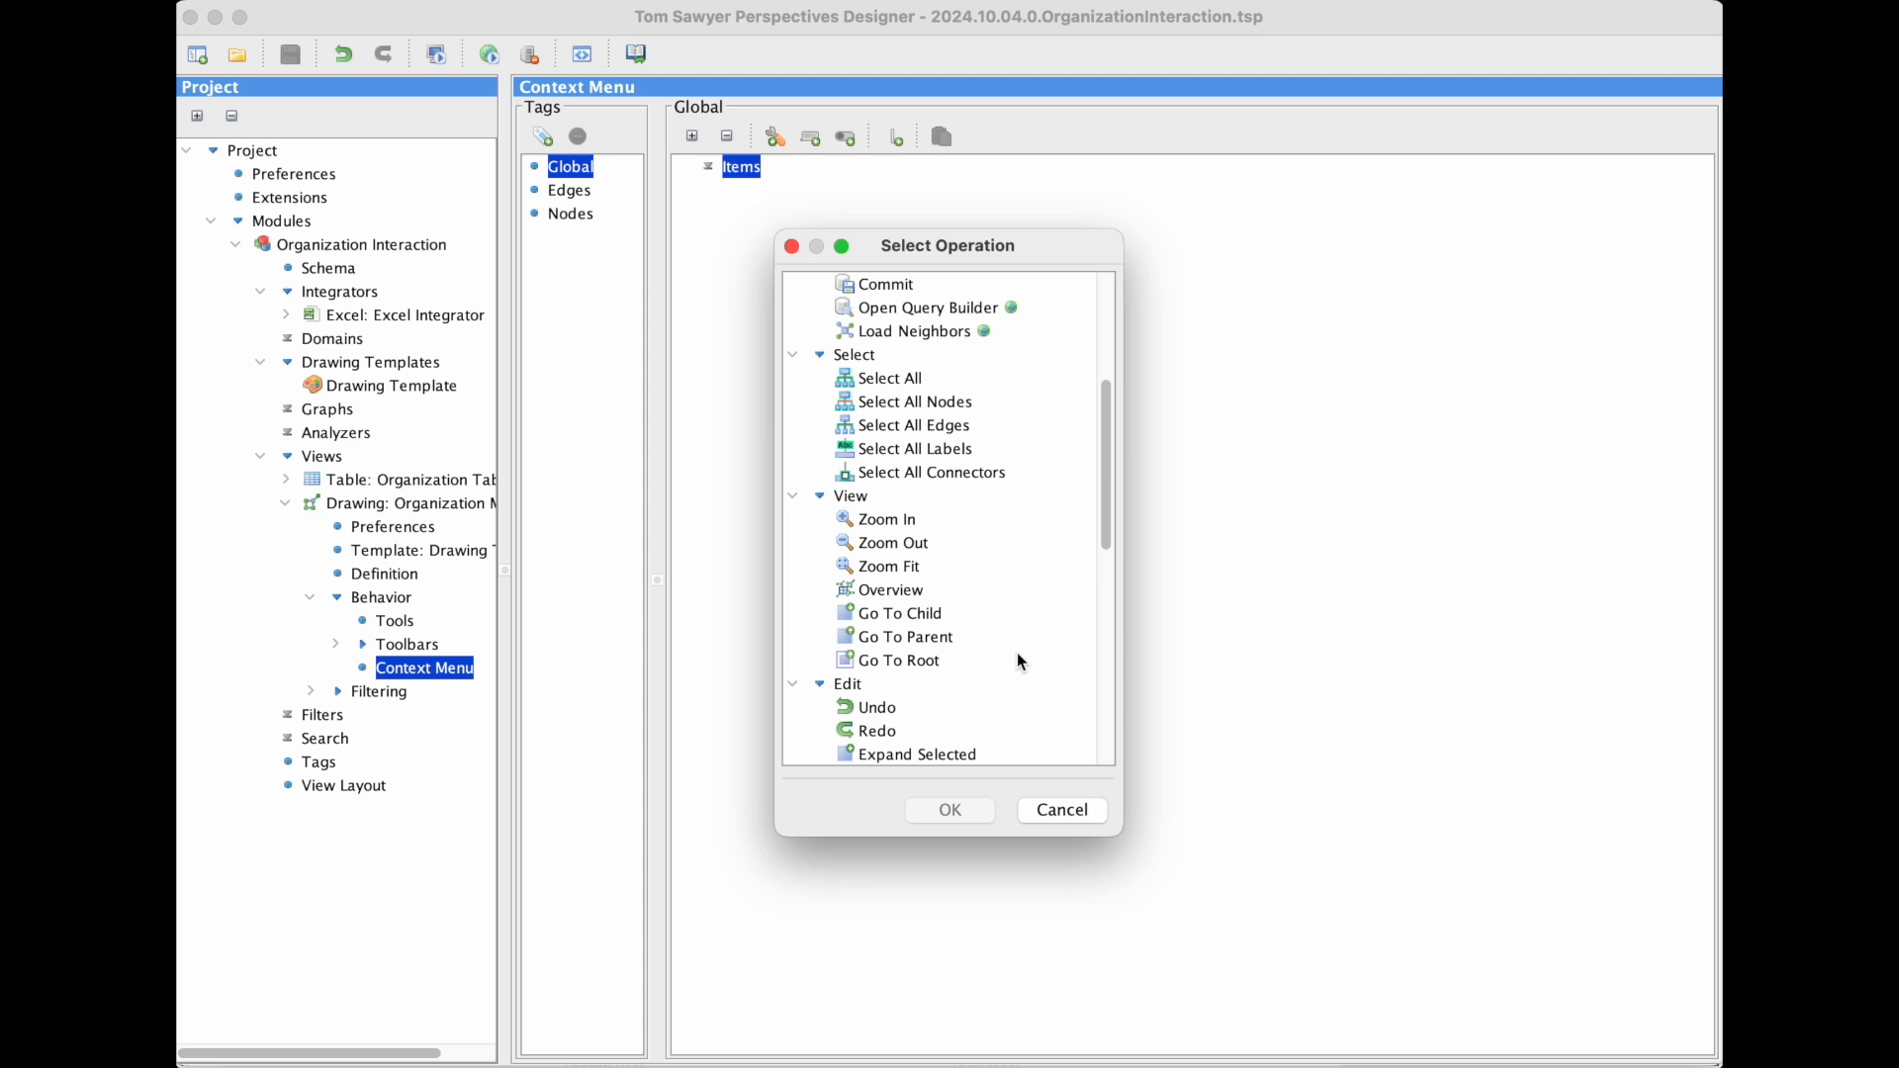
{"action": "left_click", "coordinate": [941, 617]}
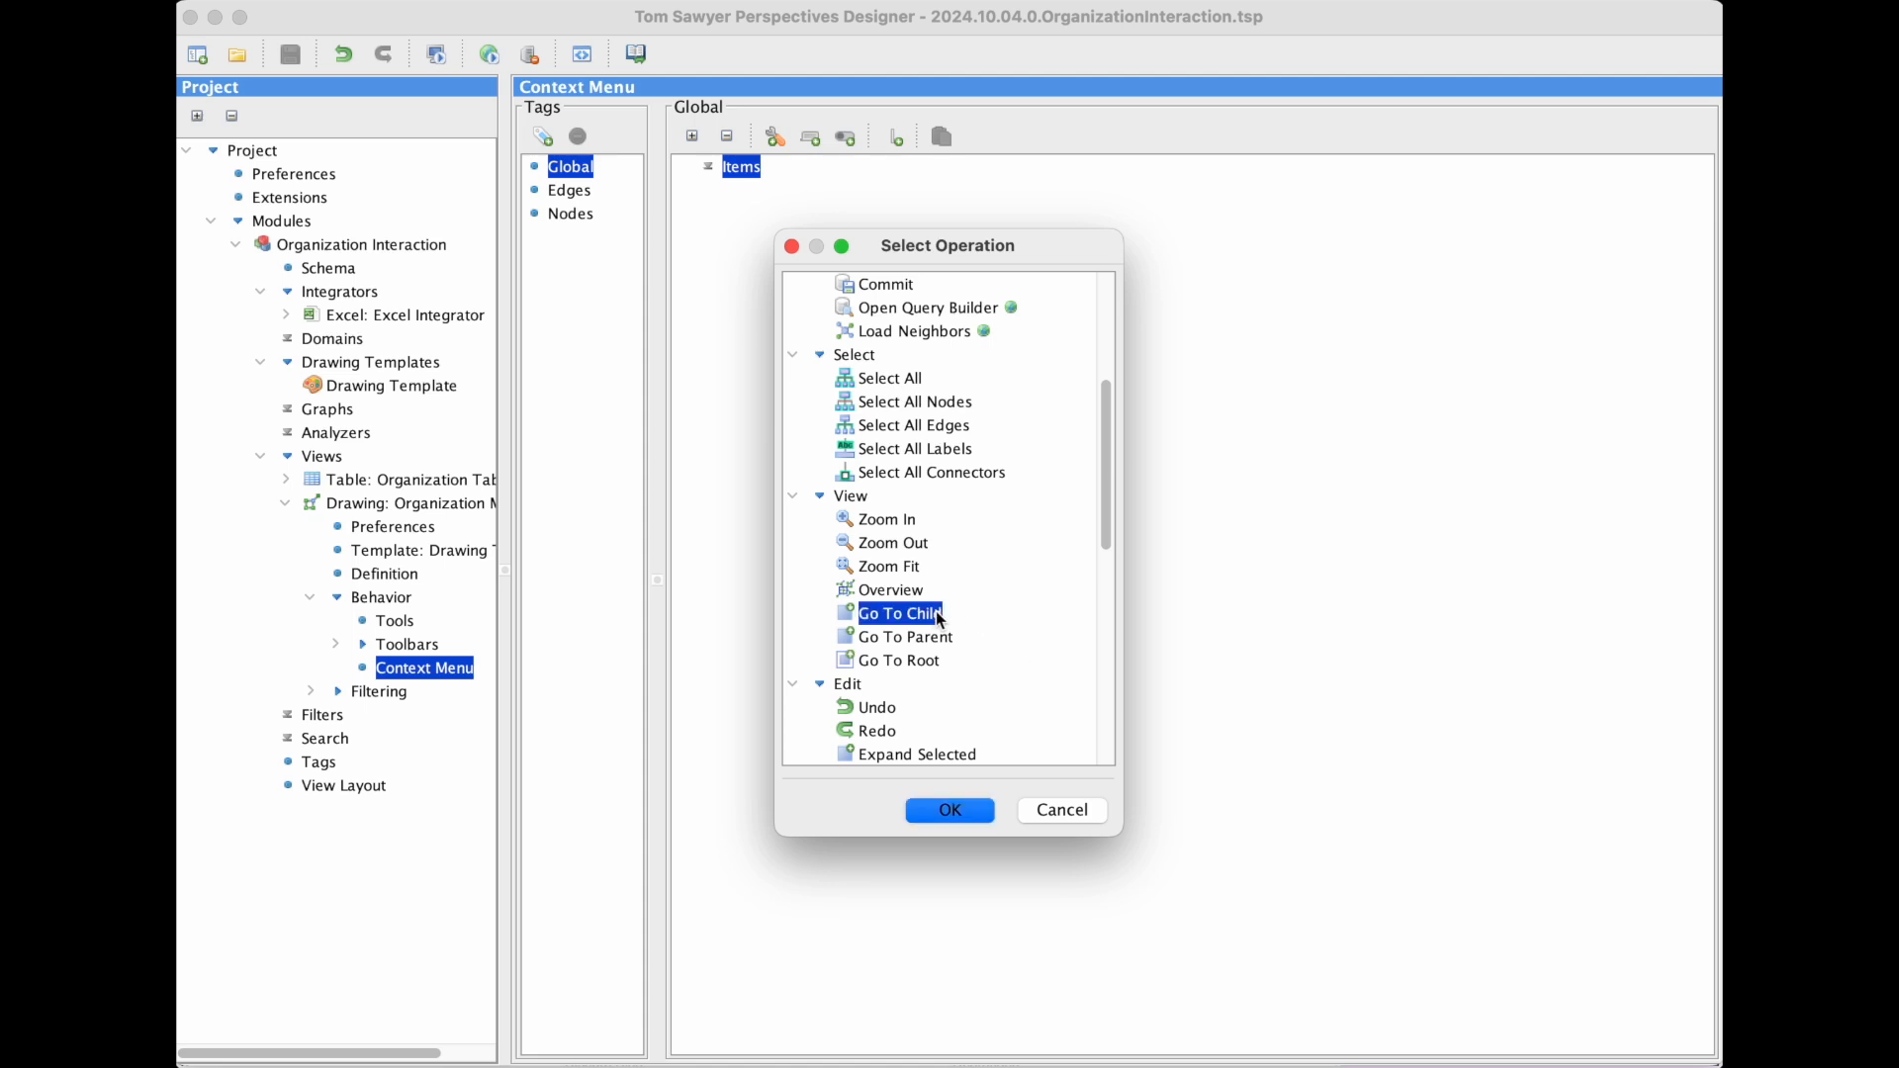
{"action": "left_click", "coordinate": [966, 817]}
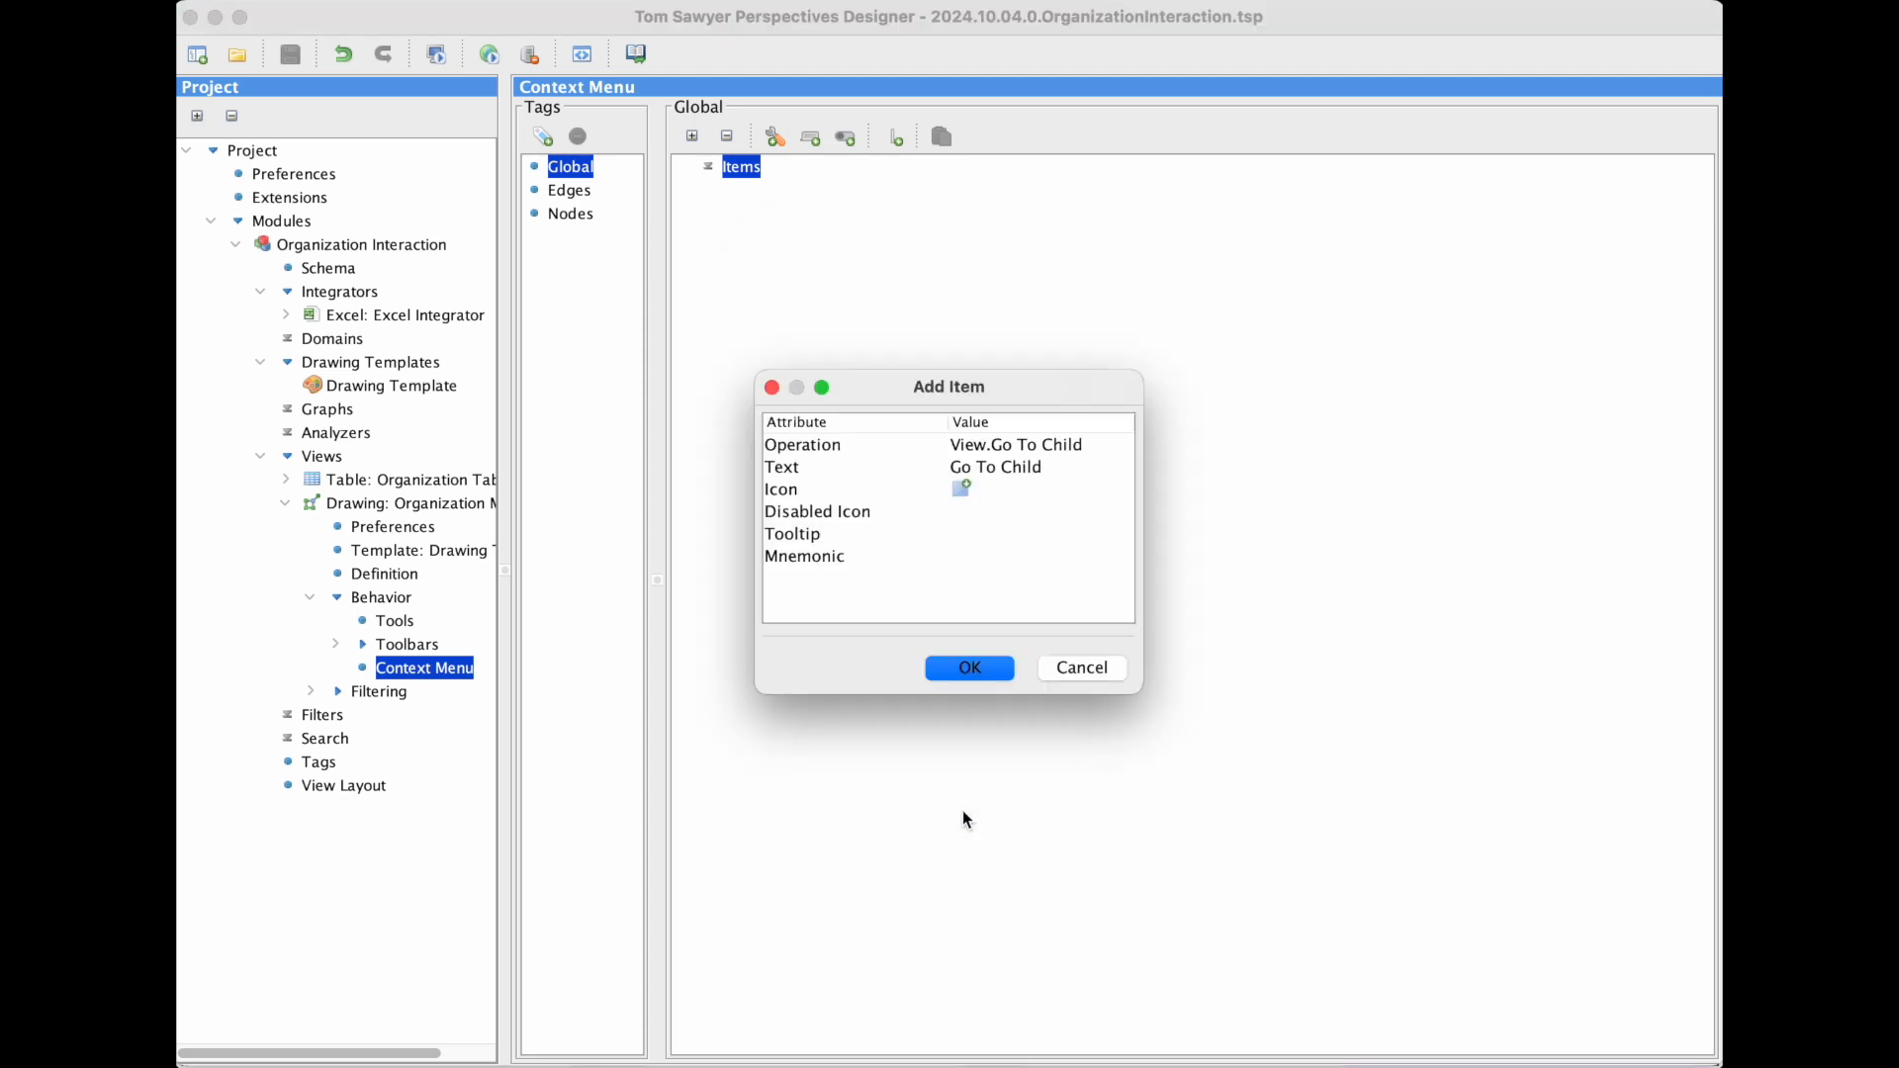
{"action": "left_click", "coordinate": [969, 670]}
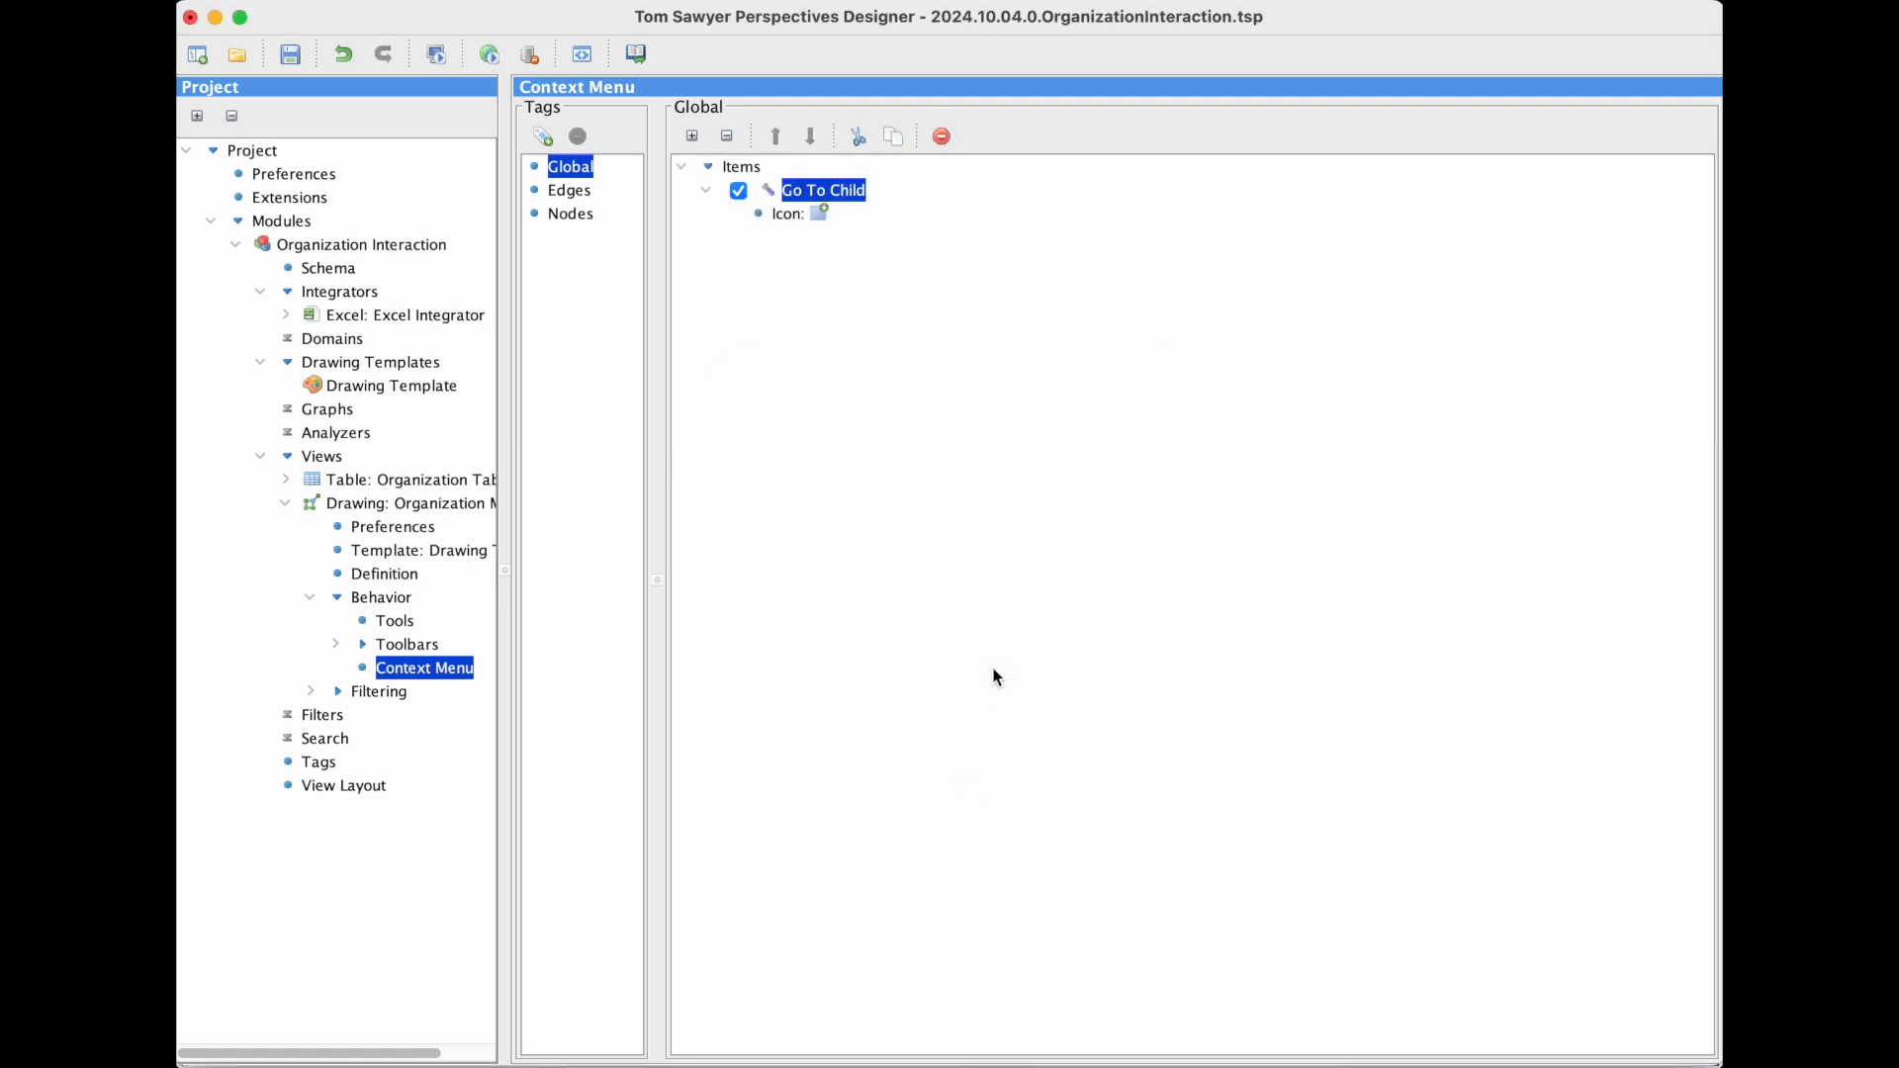
Add a separator and a Go To Parent item below Go To Child in the Global context menu
{"action": "right_click", "coordinate": [756, 166]}
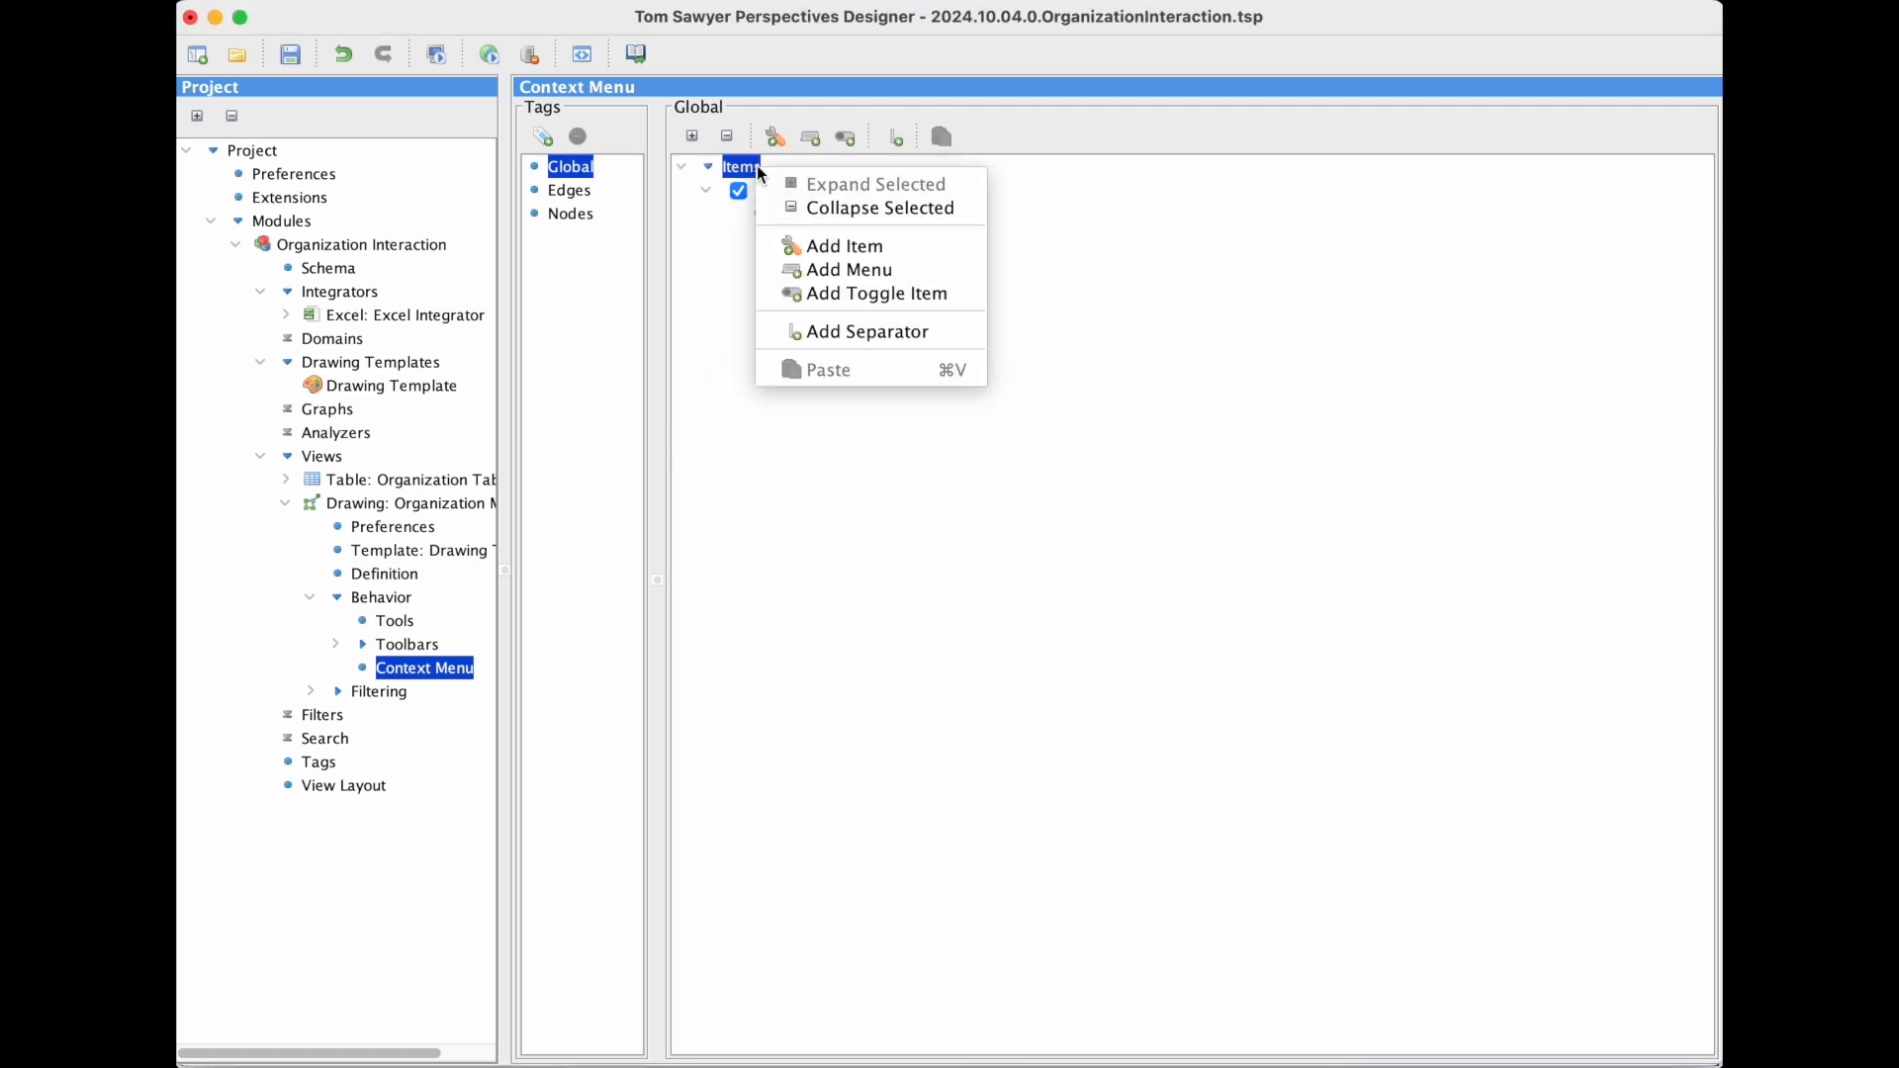
{"action": "left_click", "coordinate": [936, 333]}
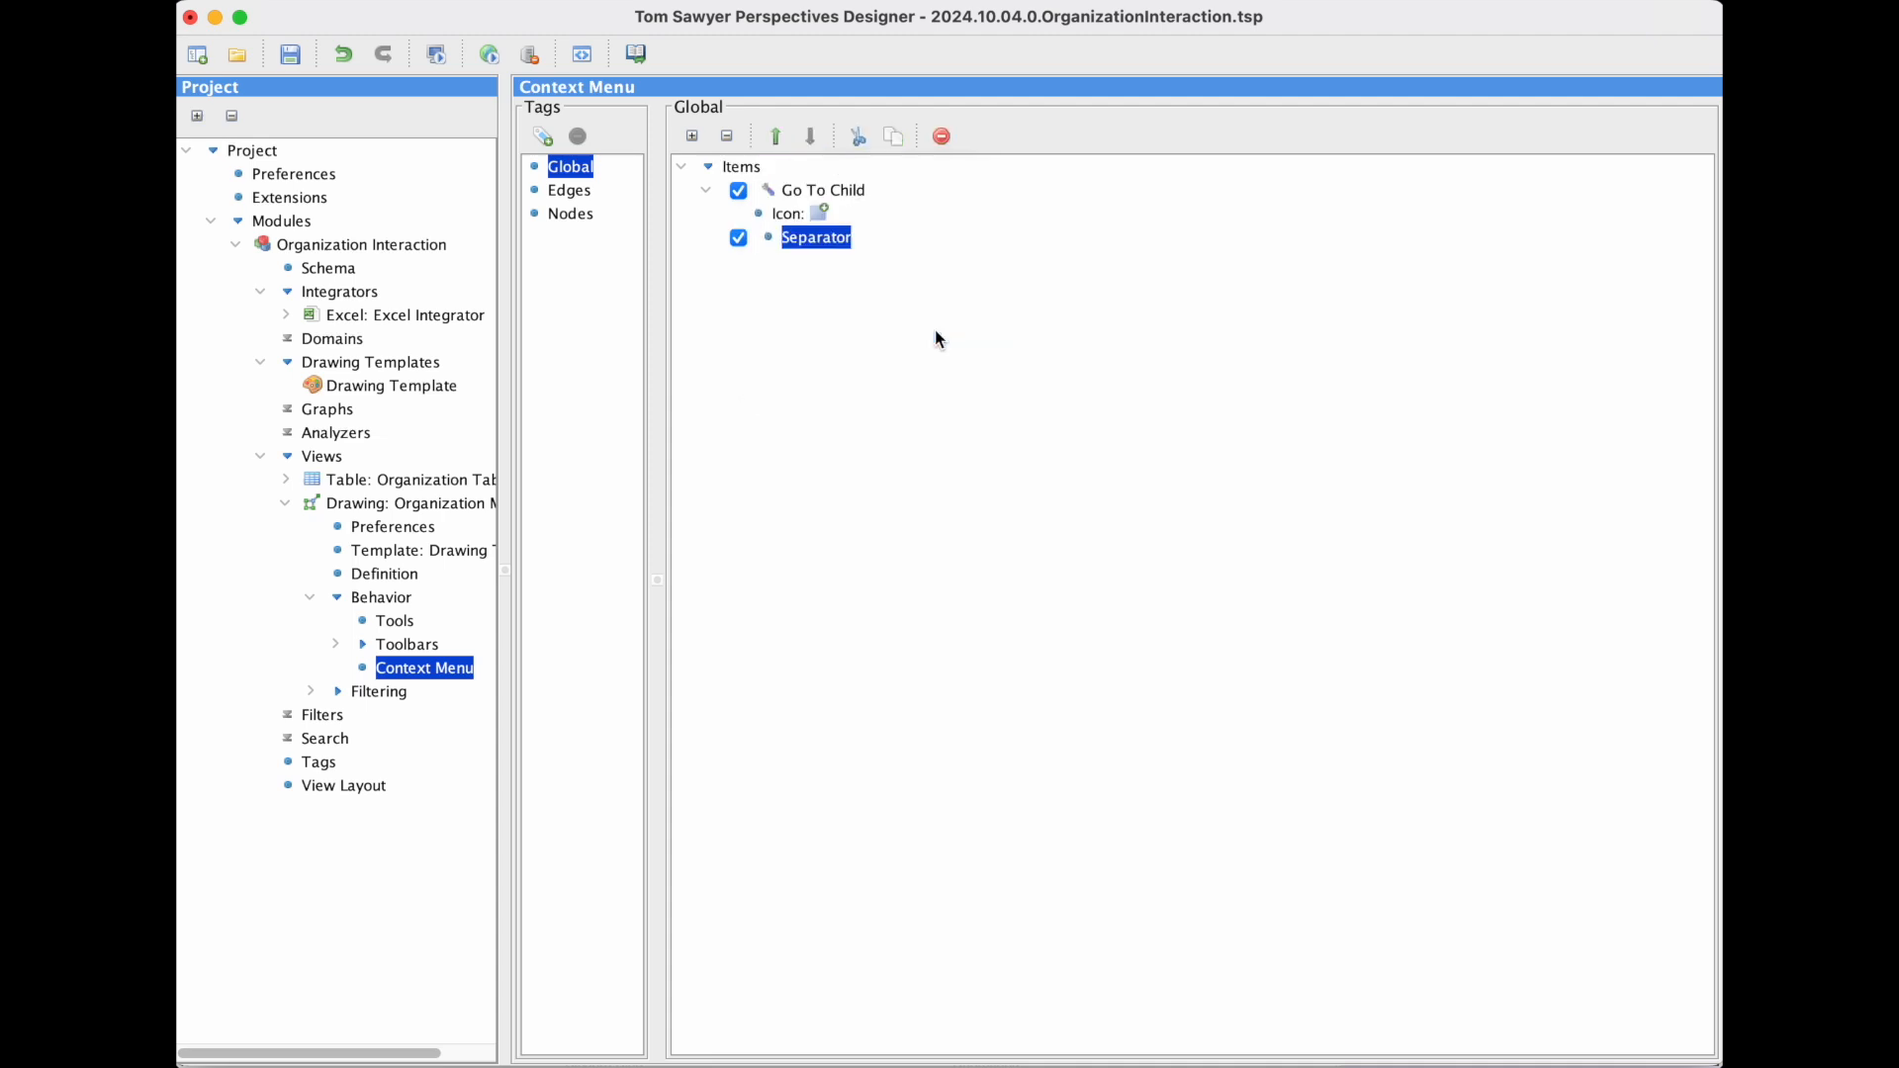
{"action": "right_click", "coordinate": [751, 168]}
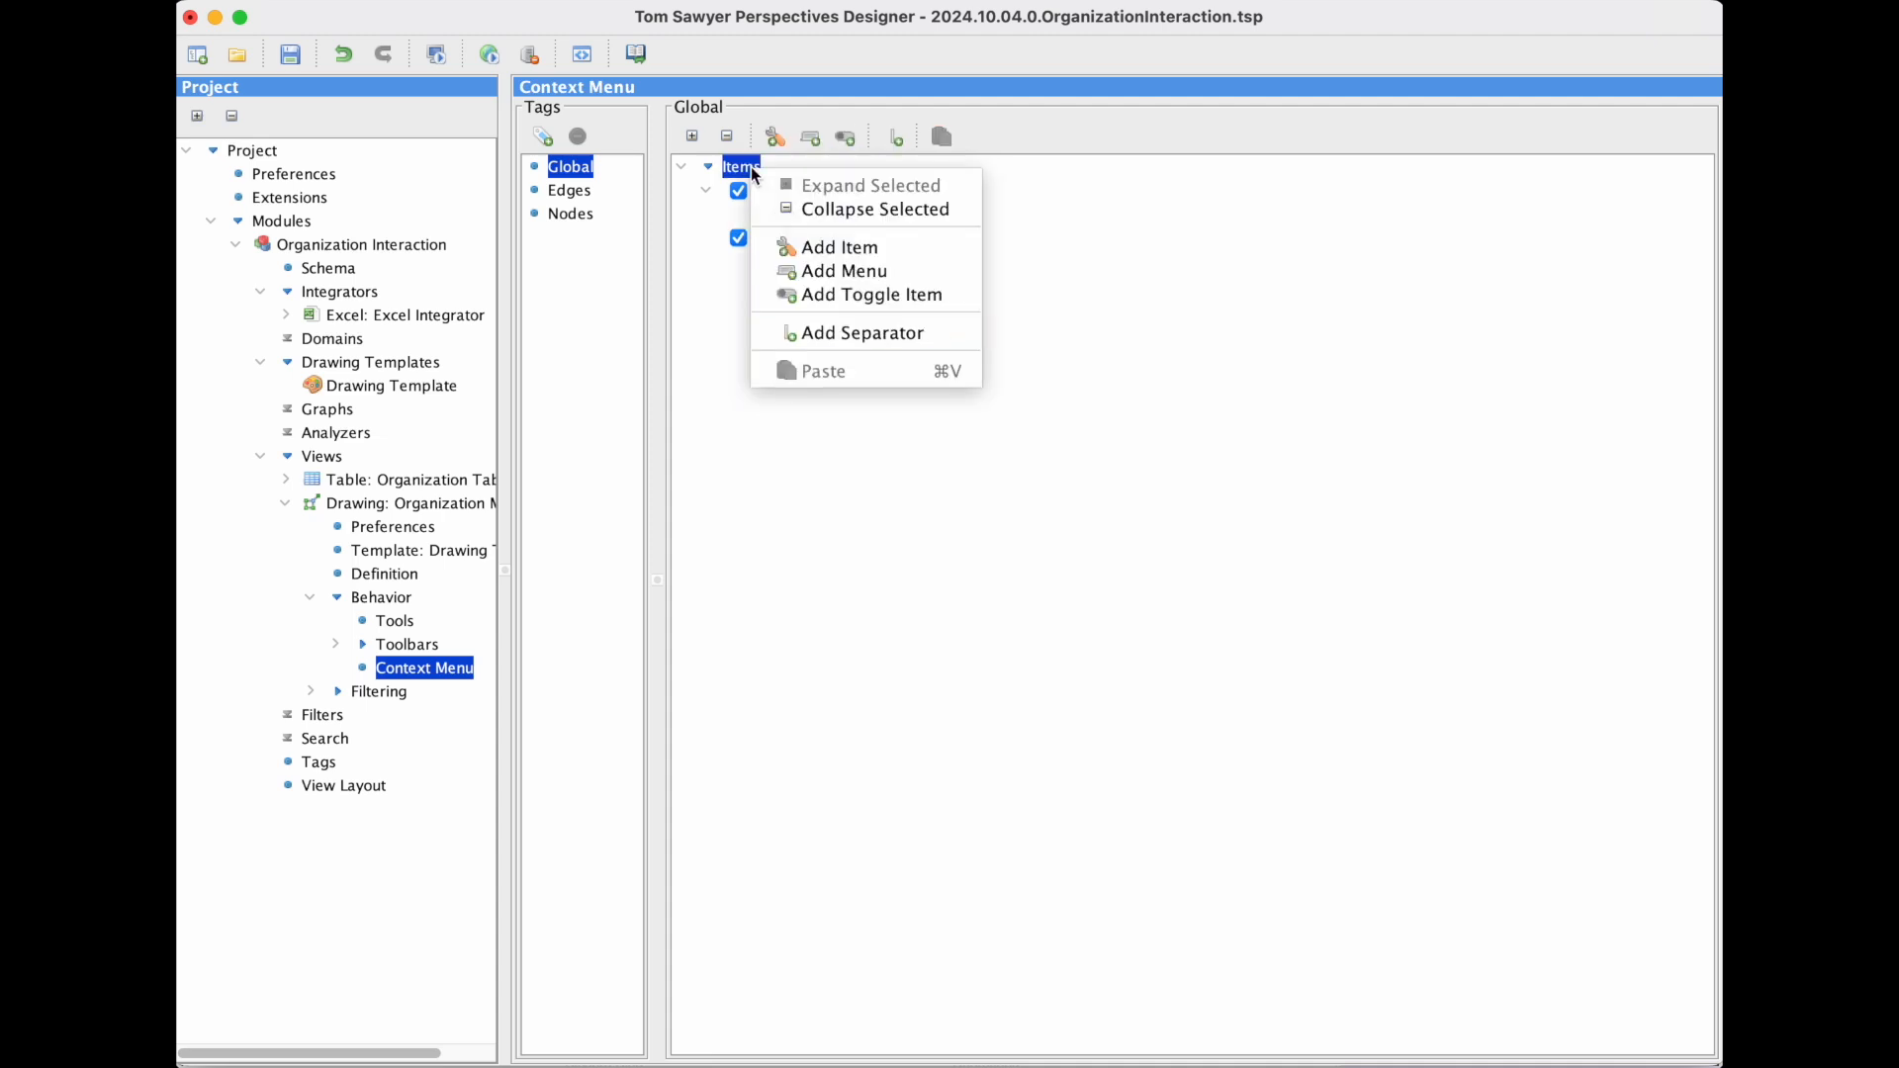
{"action": "left_click", "coordinate": [930, 261]}
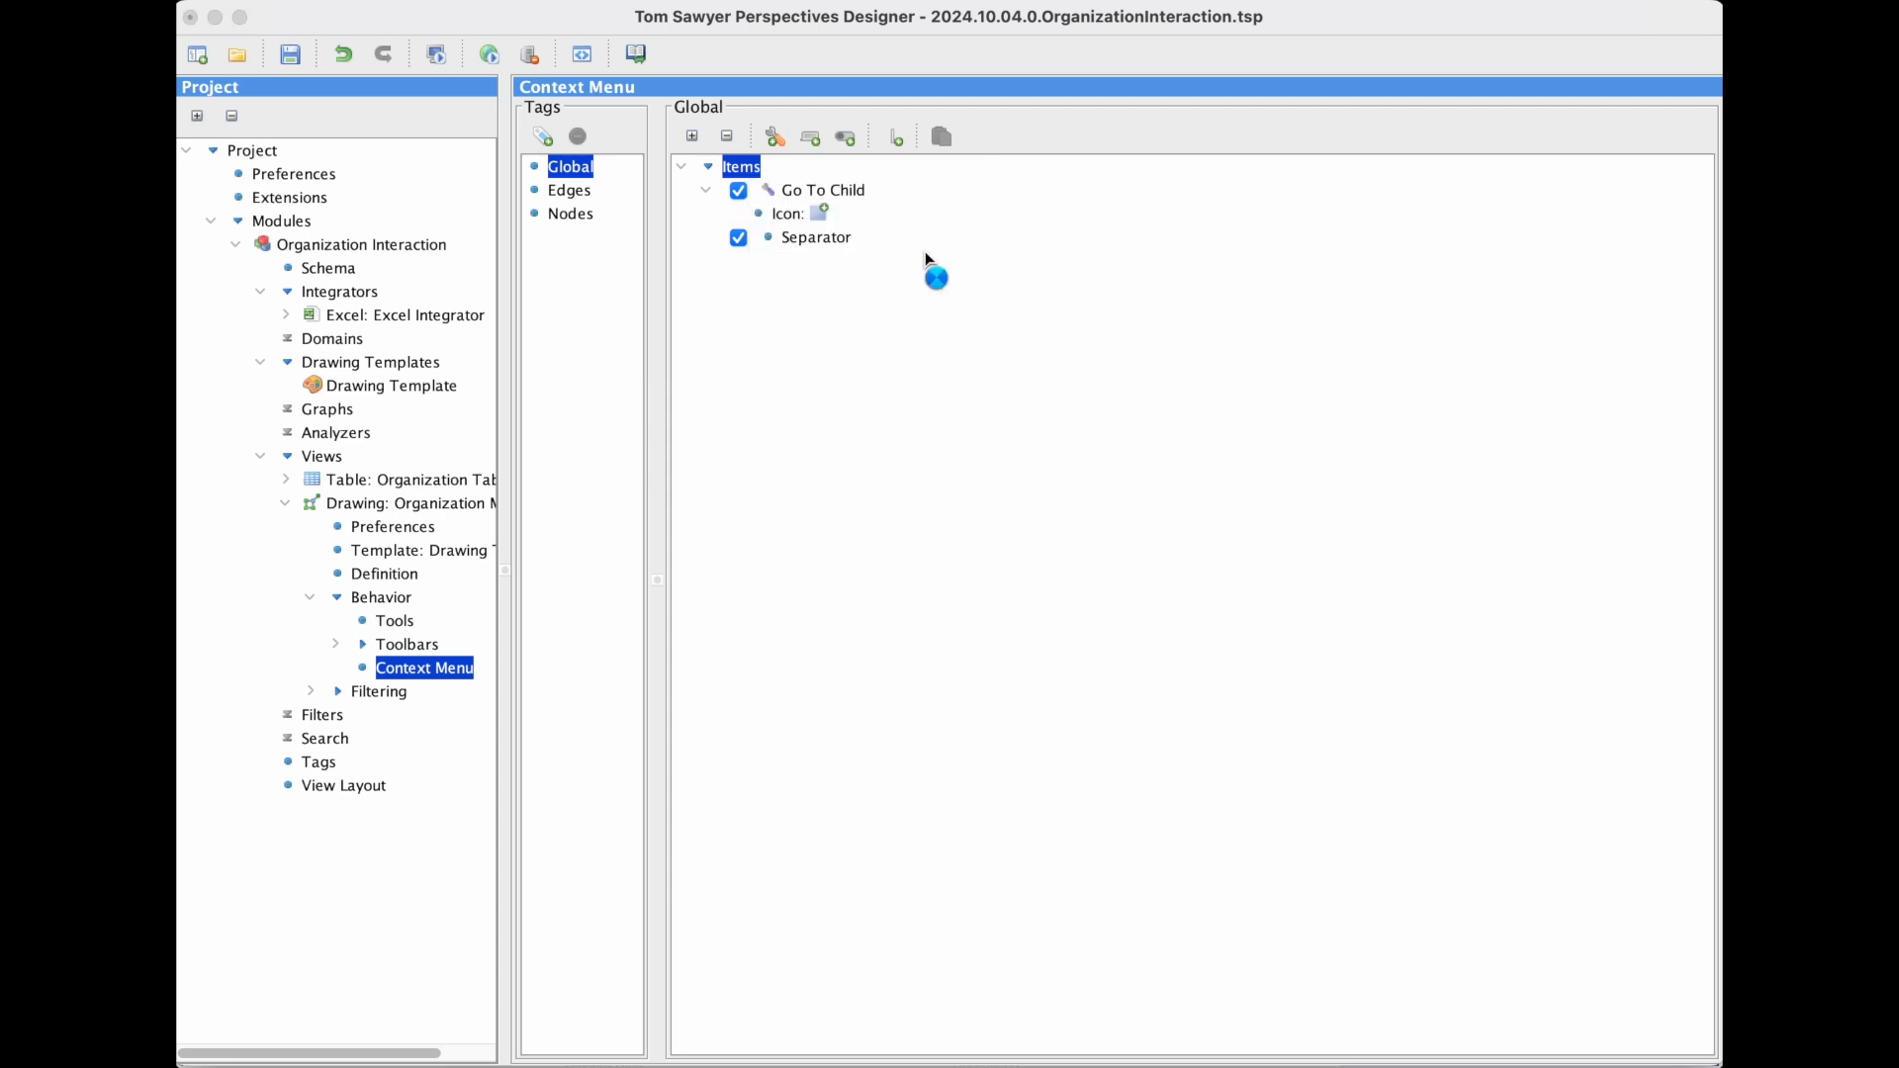
{"action": "scroll", "coordinate": [945, 494], "scroll_direction": "down", "scroll_amount": 5}
{"action": "scroll", "coordinate": [944, 495], "scroll_direction": "down", "scroll_amount": 3}
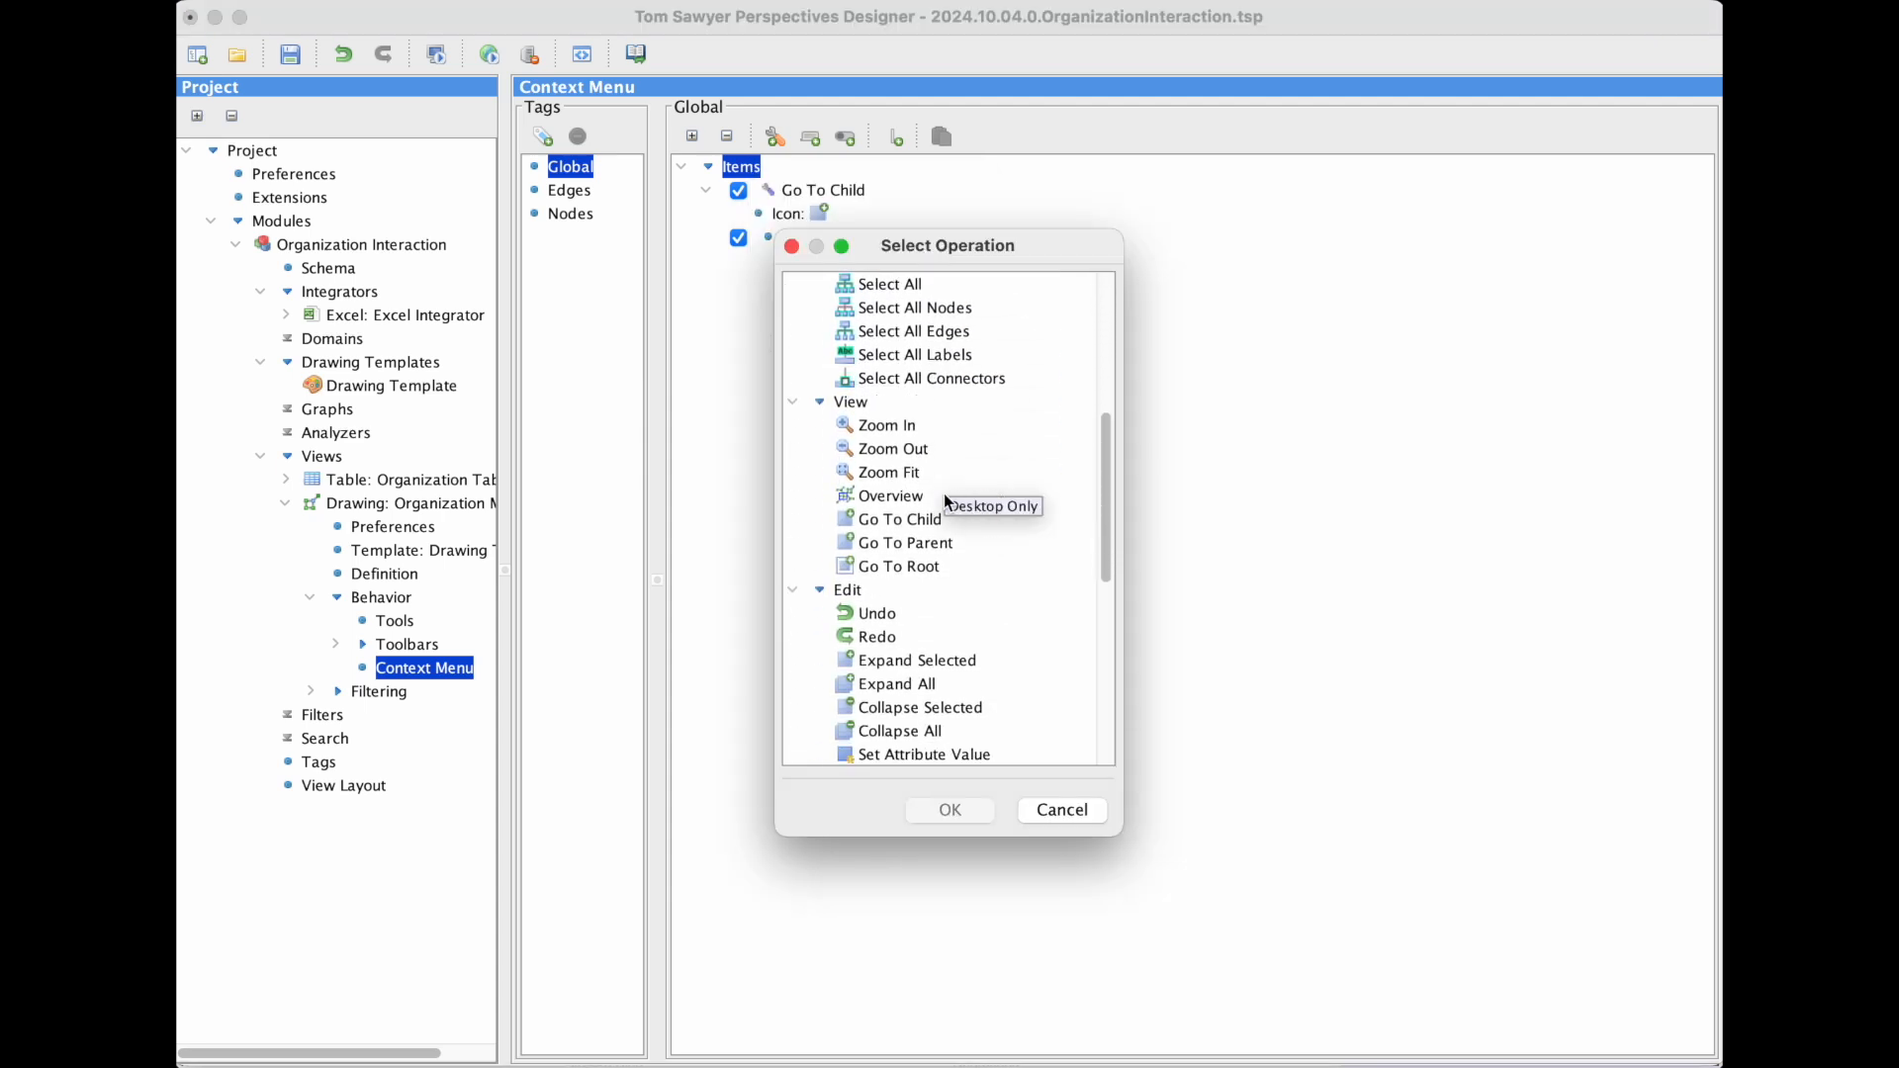
{"action": "left_click", "coordinate": [944, 544]}
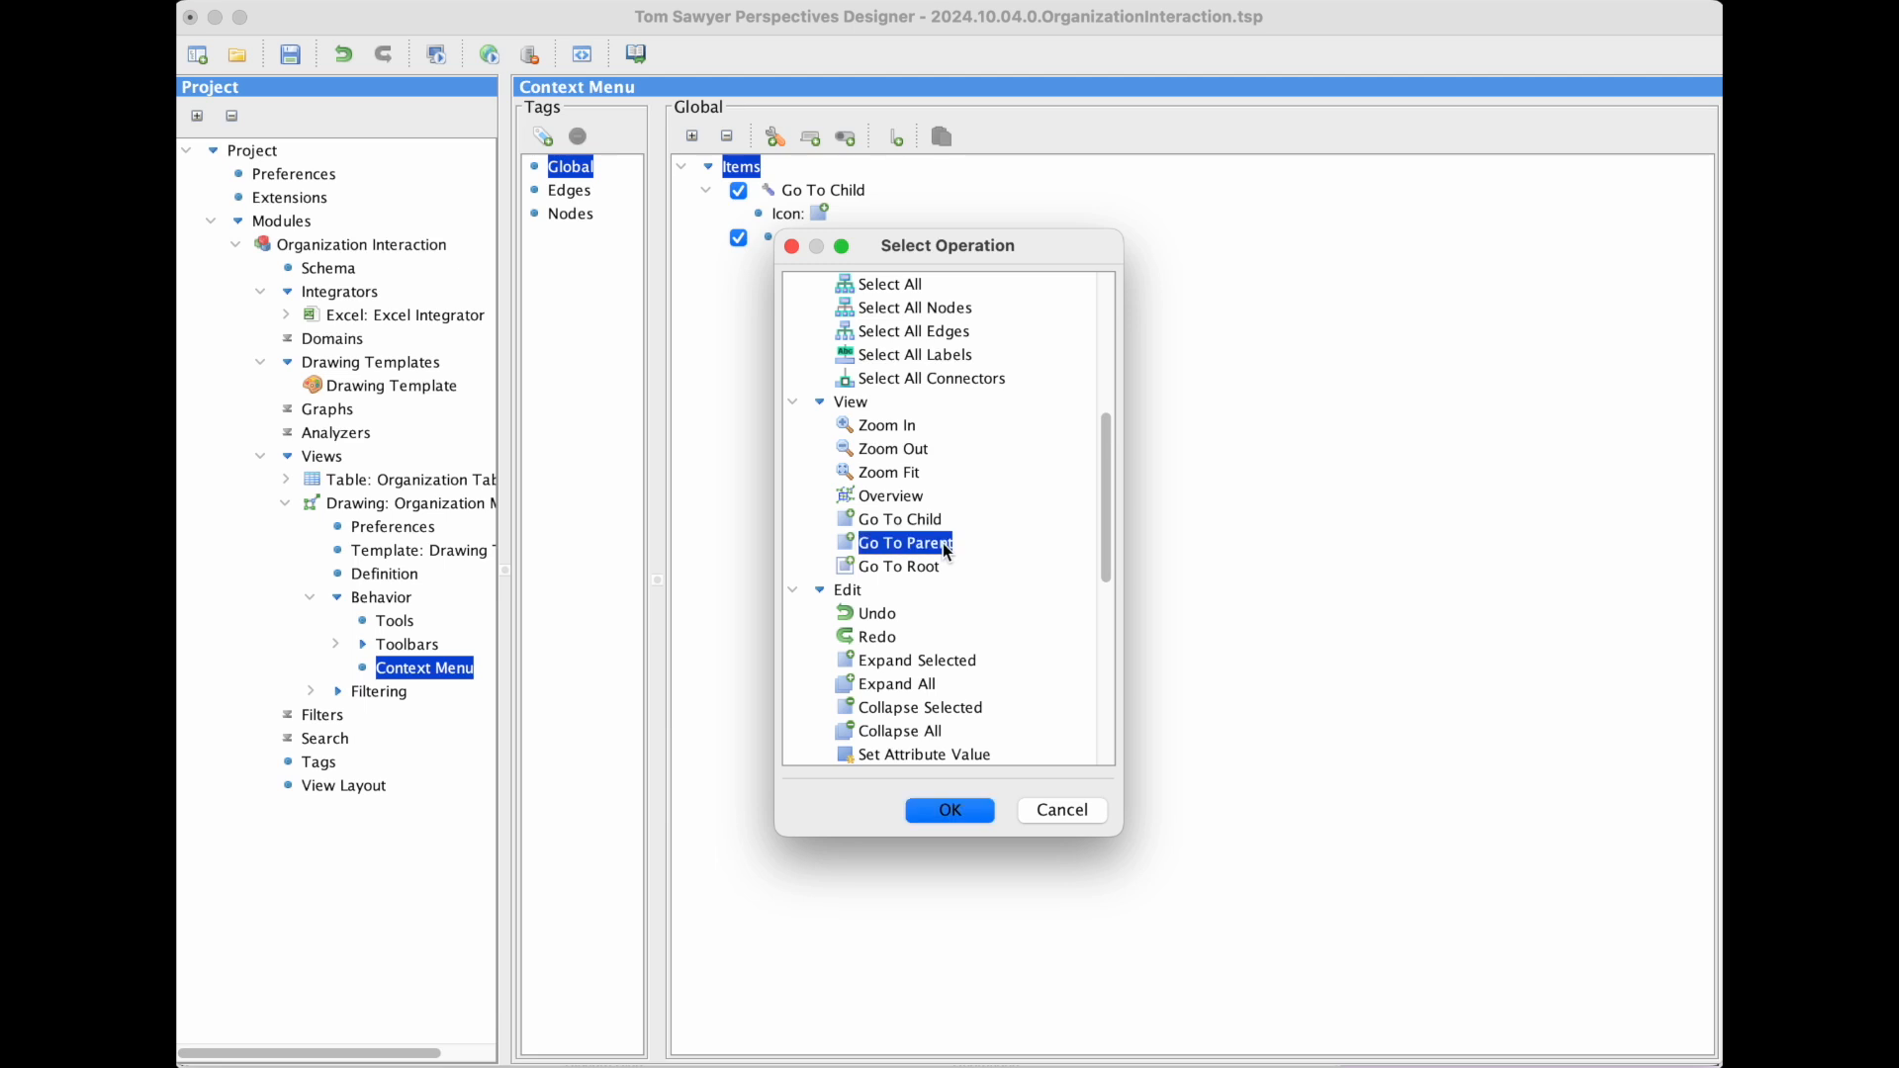
{"action": "left_click", "coordinate": [988, 813]}
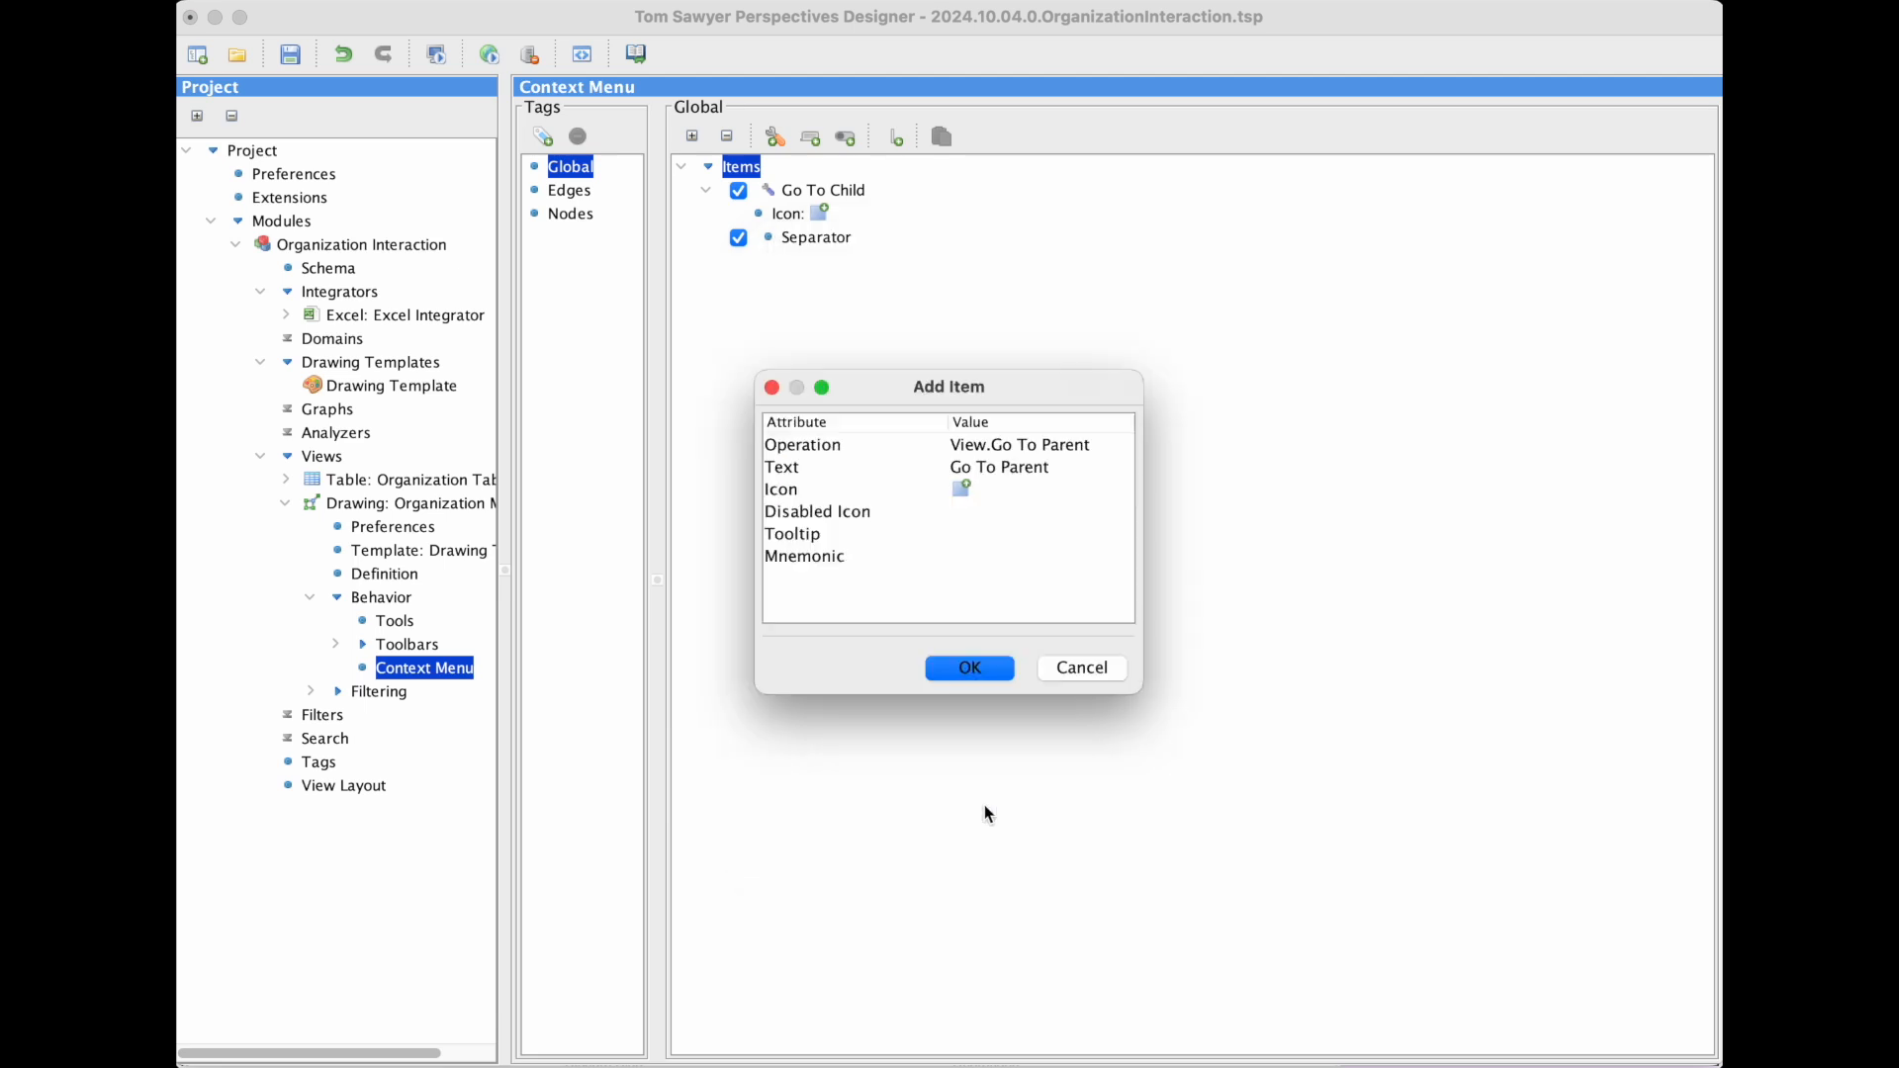
{"action": "left_click", "coordinate": [970, 668]}
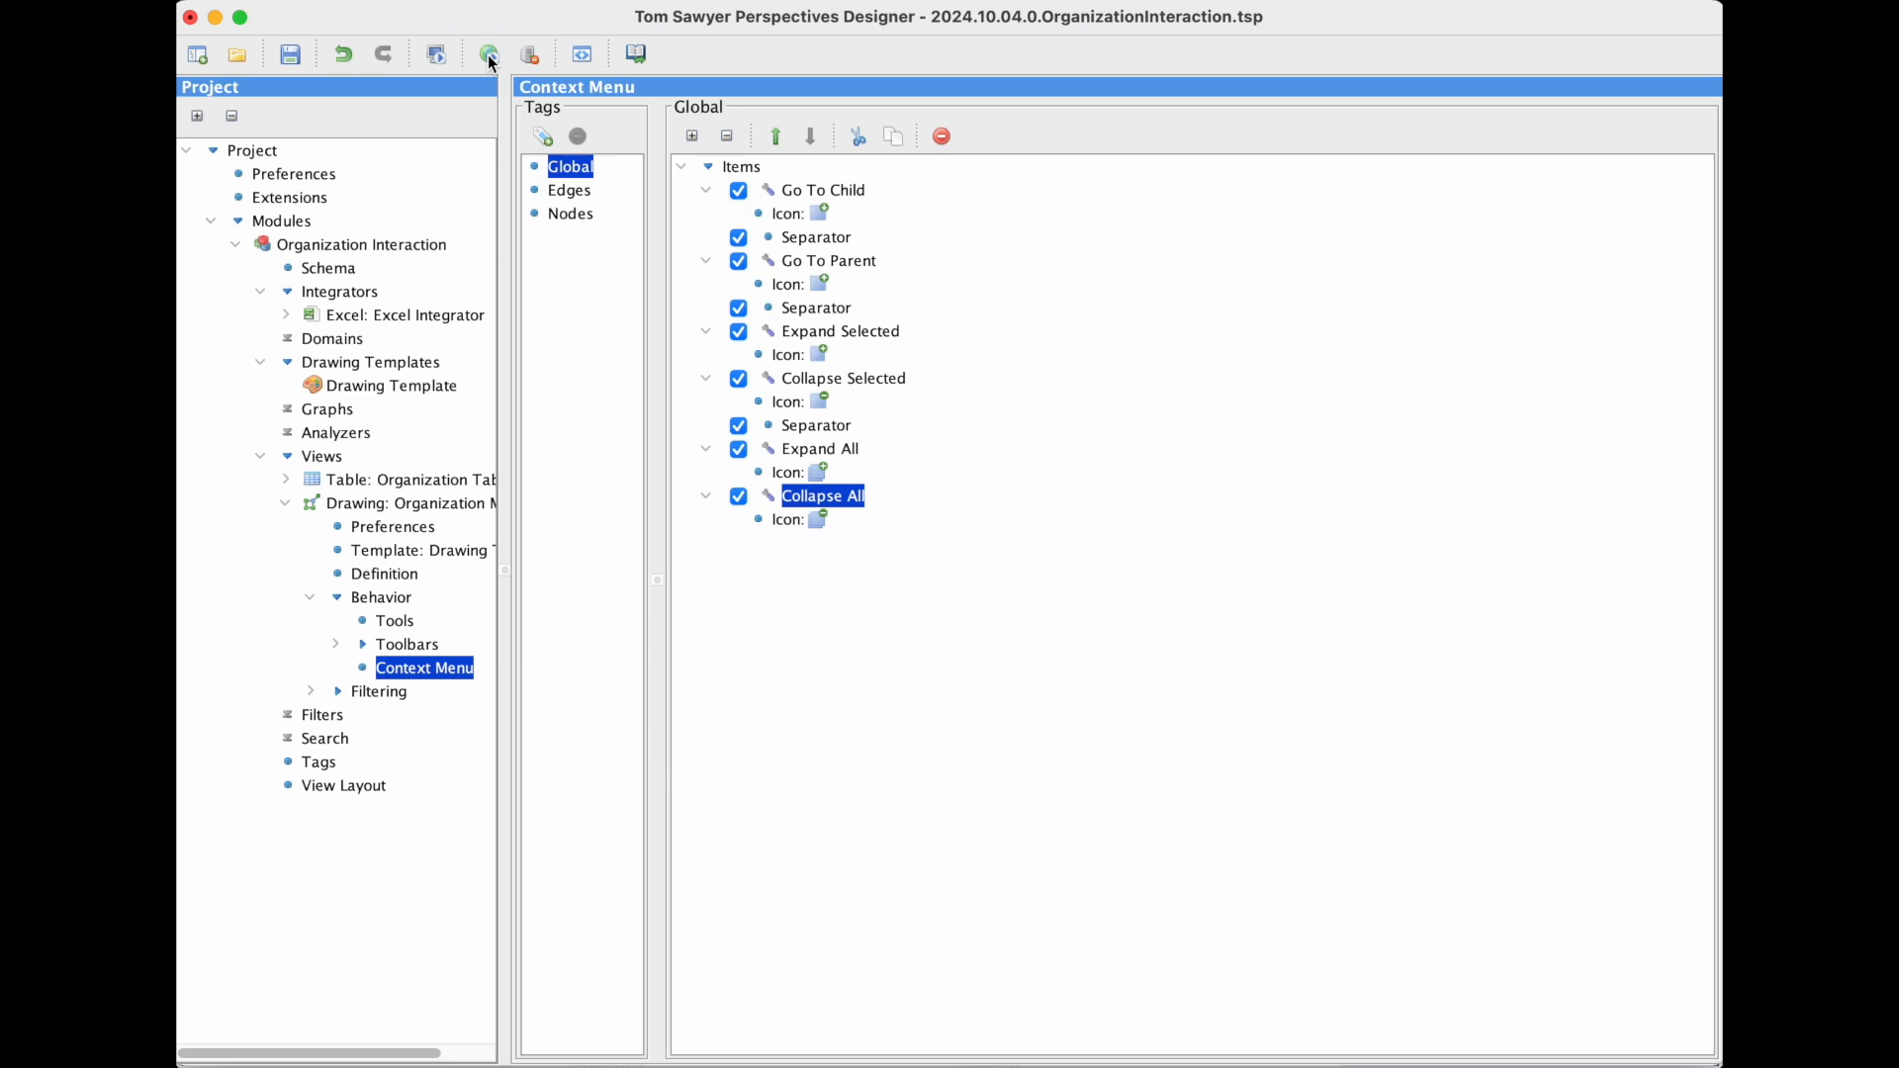
Preview the project with its new context menu in the web browser and zoom in on the Marketing group
{"action": "left_click", "coordinate": [489, 56]}
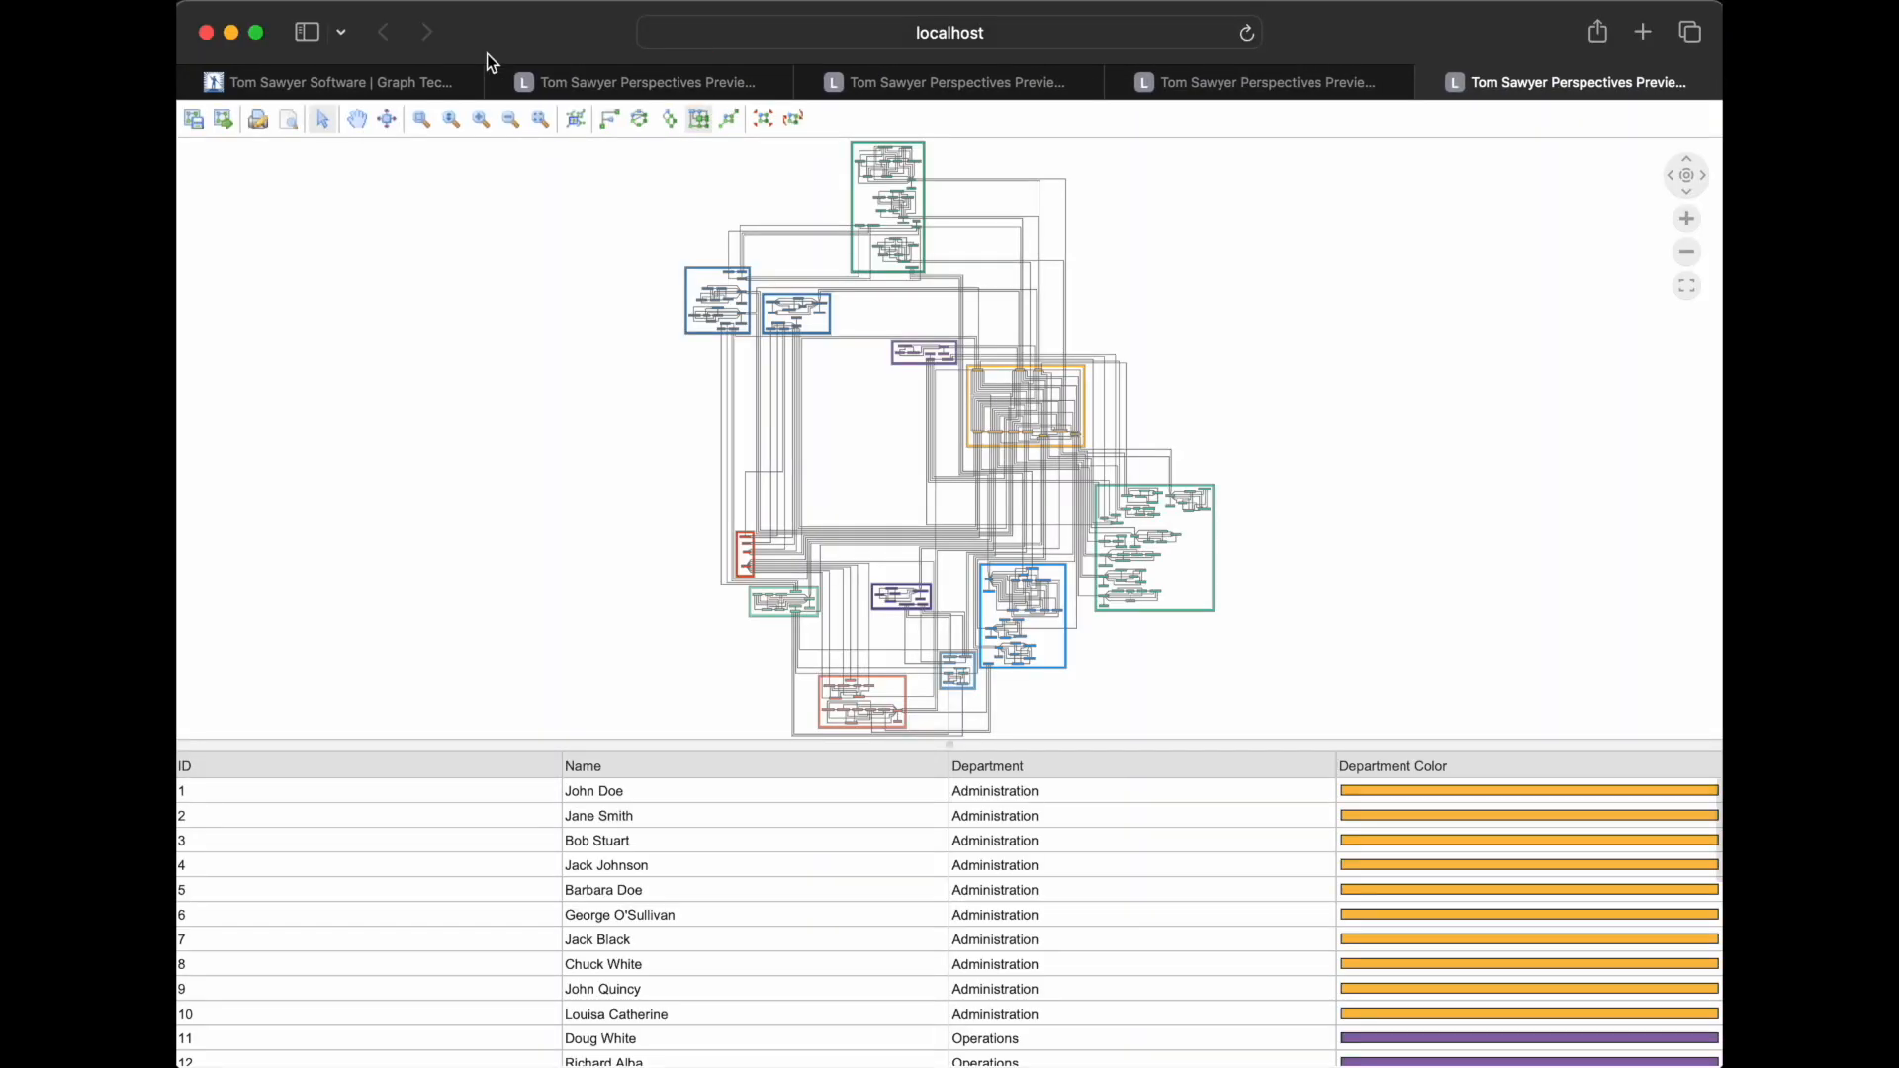
{"action": "left_click", "coordinate": [422, 119]}
{"action": "left_click", "coordinate": [1111, 692]}
{"action": "left_click", "coordinate": [1109, 698]}
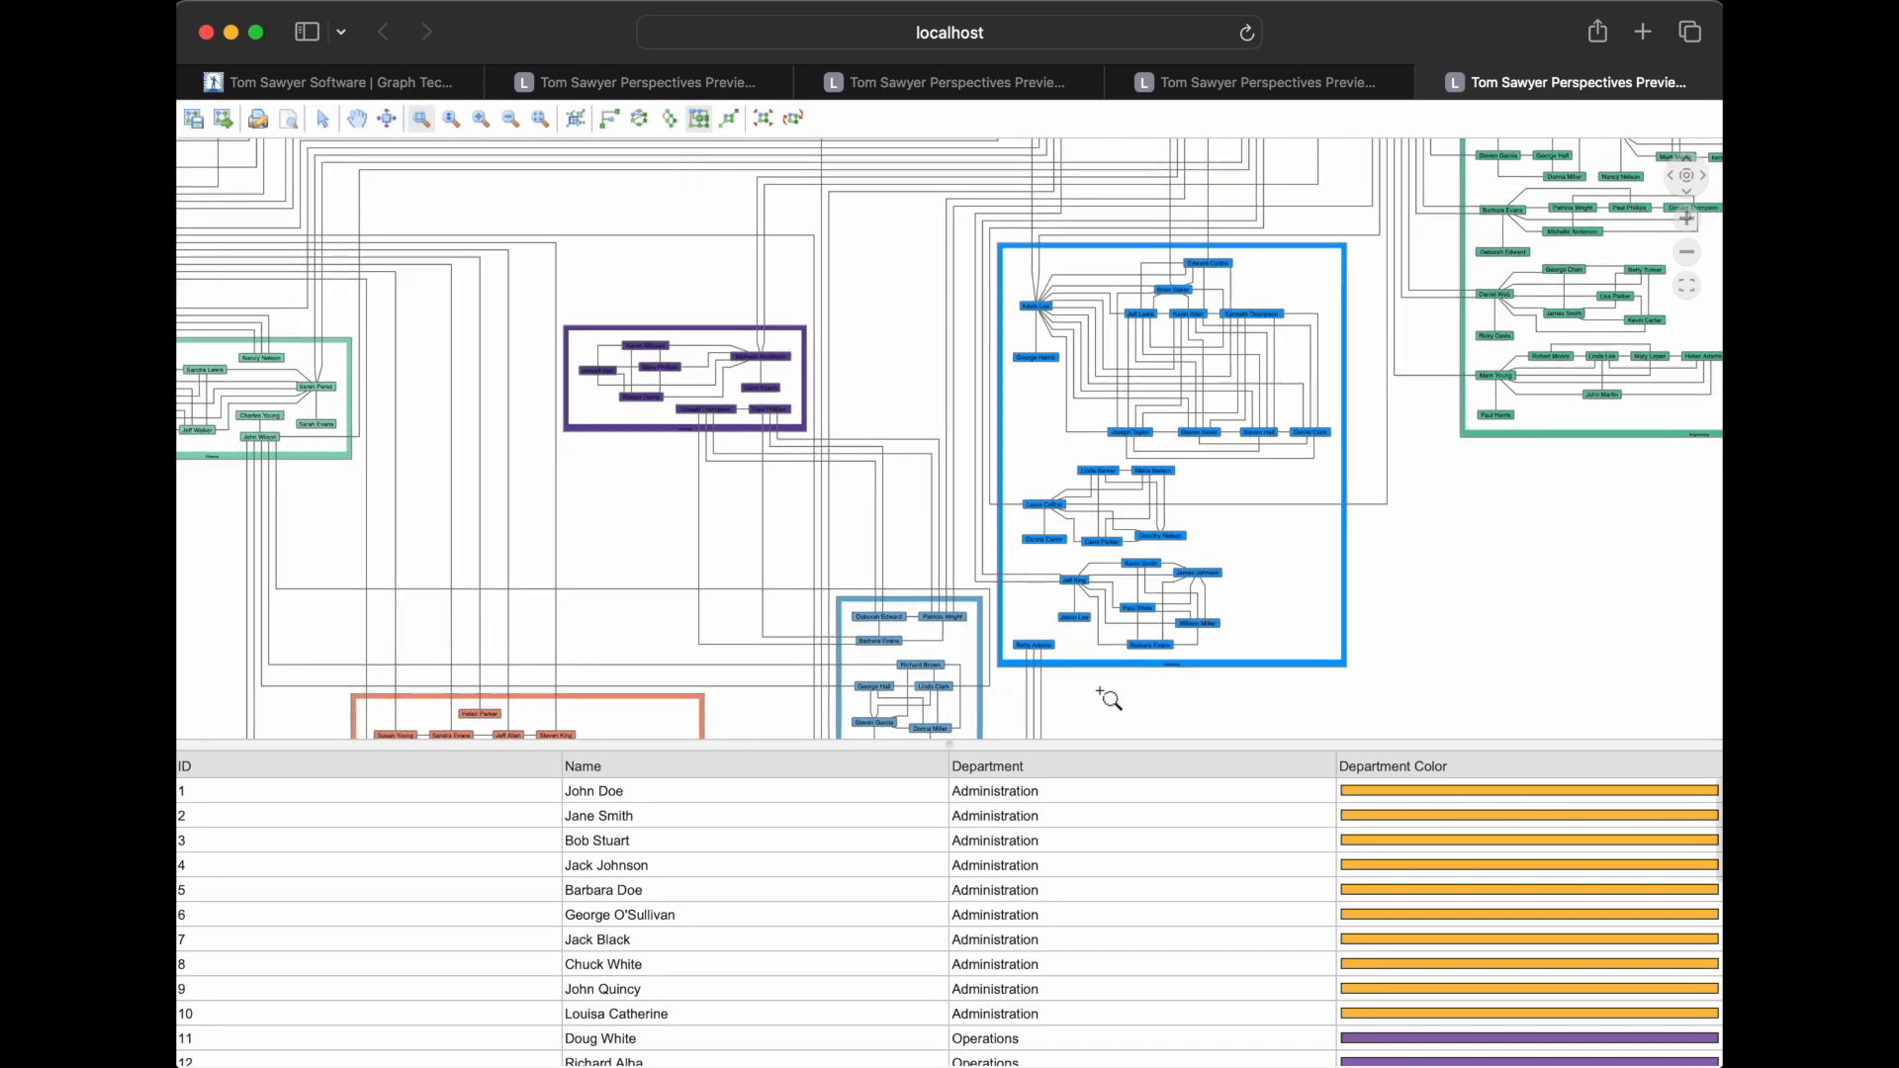
Select the Marketing parent node in the preview and collapse it with Collapse Selected
{"action": "left_click", "coordinate": [330, 124]}
{"action": "left_click", "coordinate": [1319, 668]}
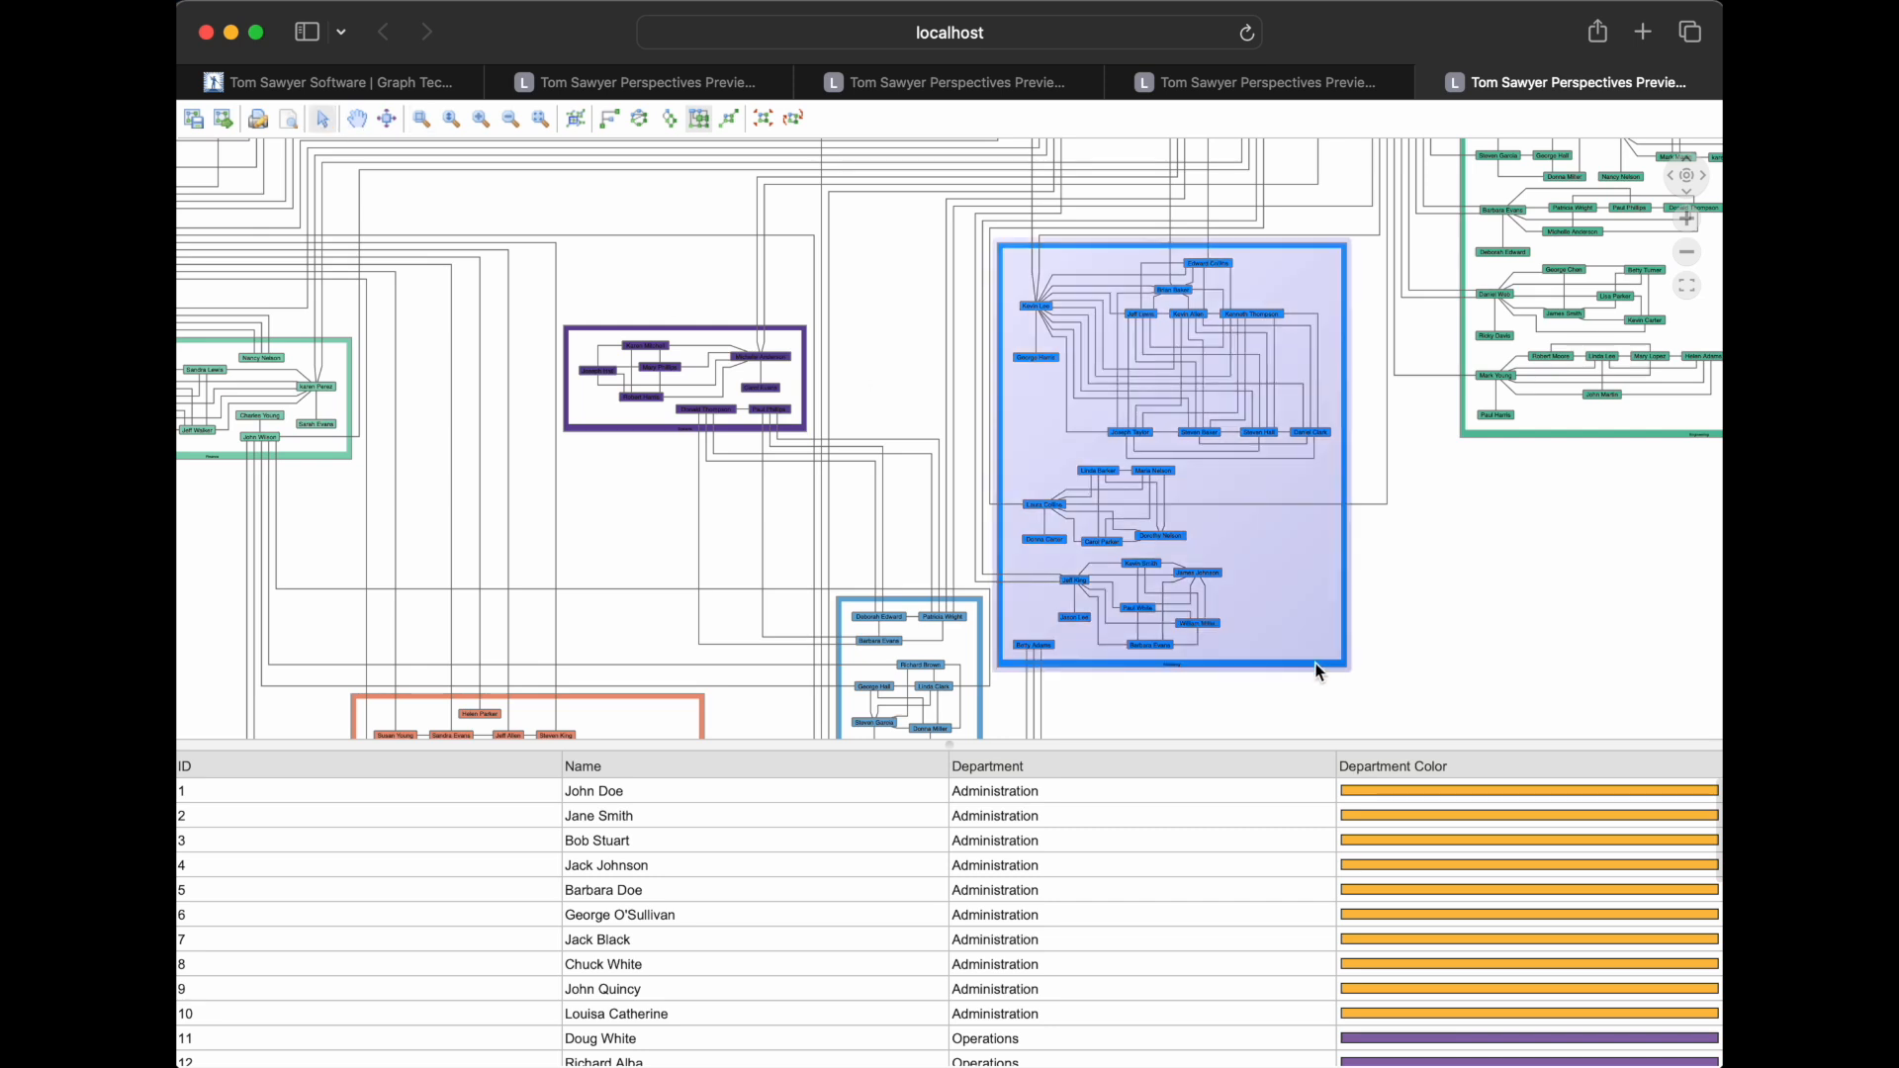
{"action": "right_click", "coordinate": [1319, 671]}
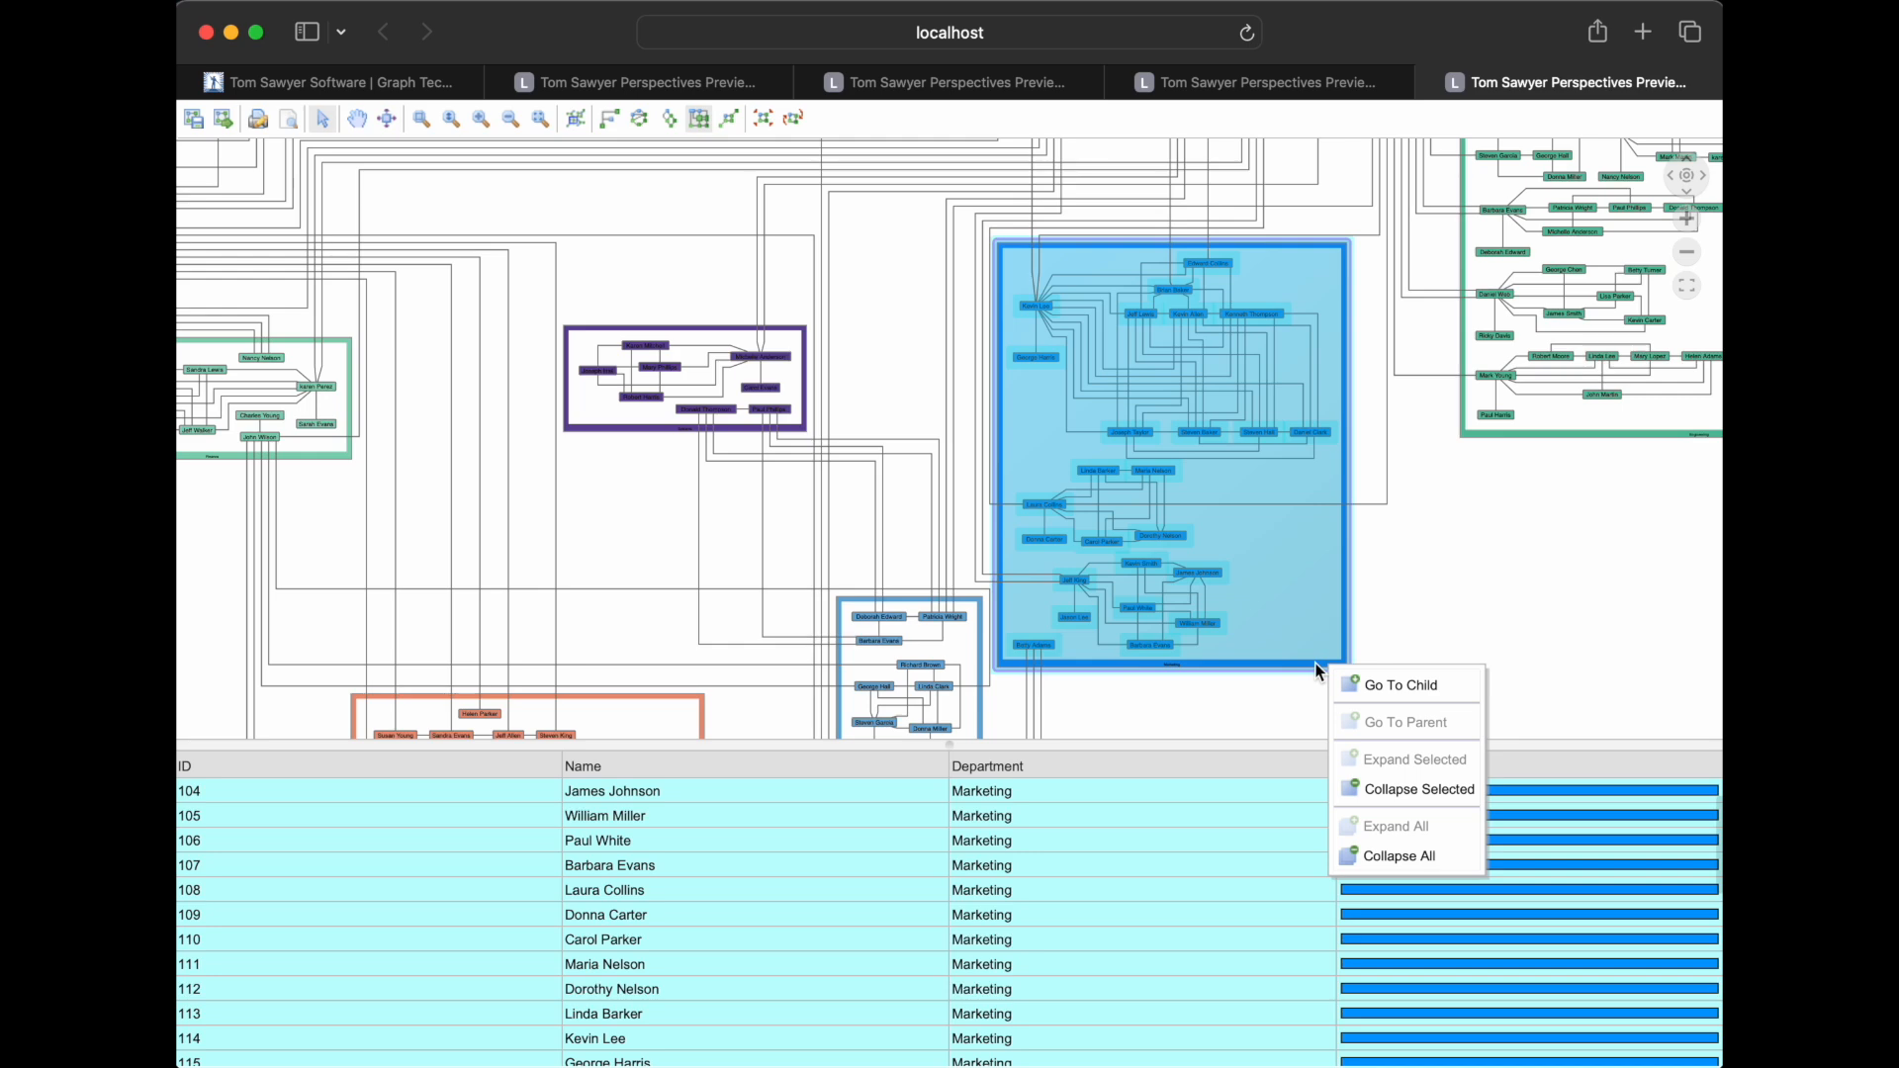
{"action": "left_click", "coordinate": [1475, 787]}
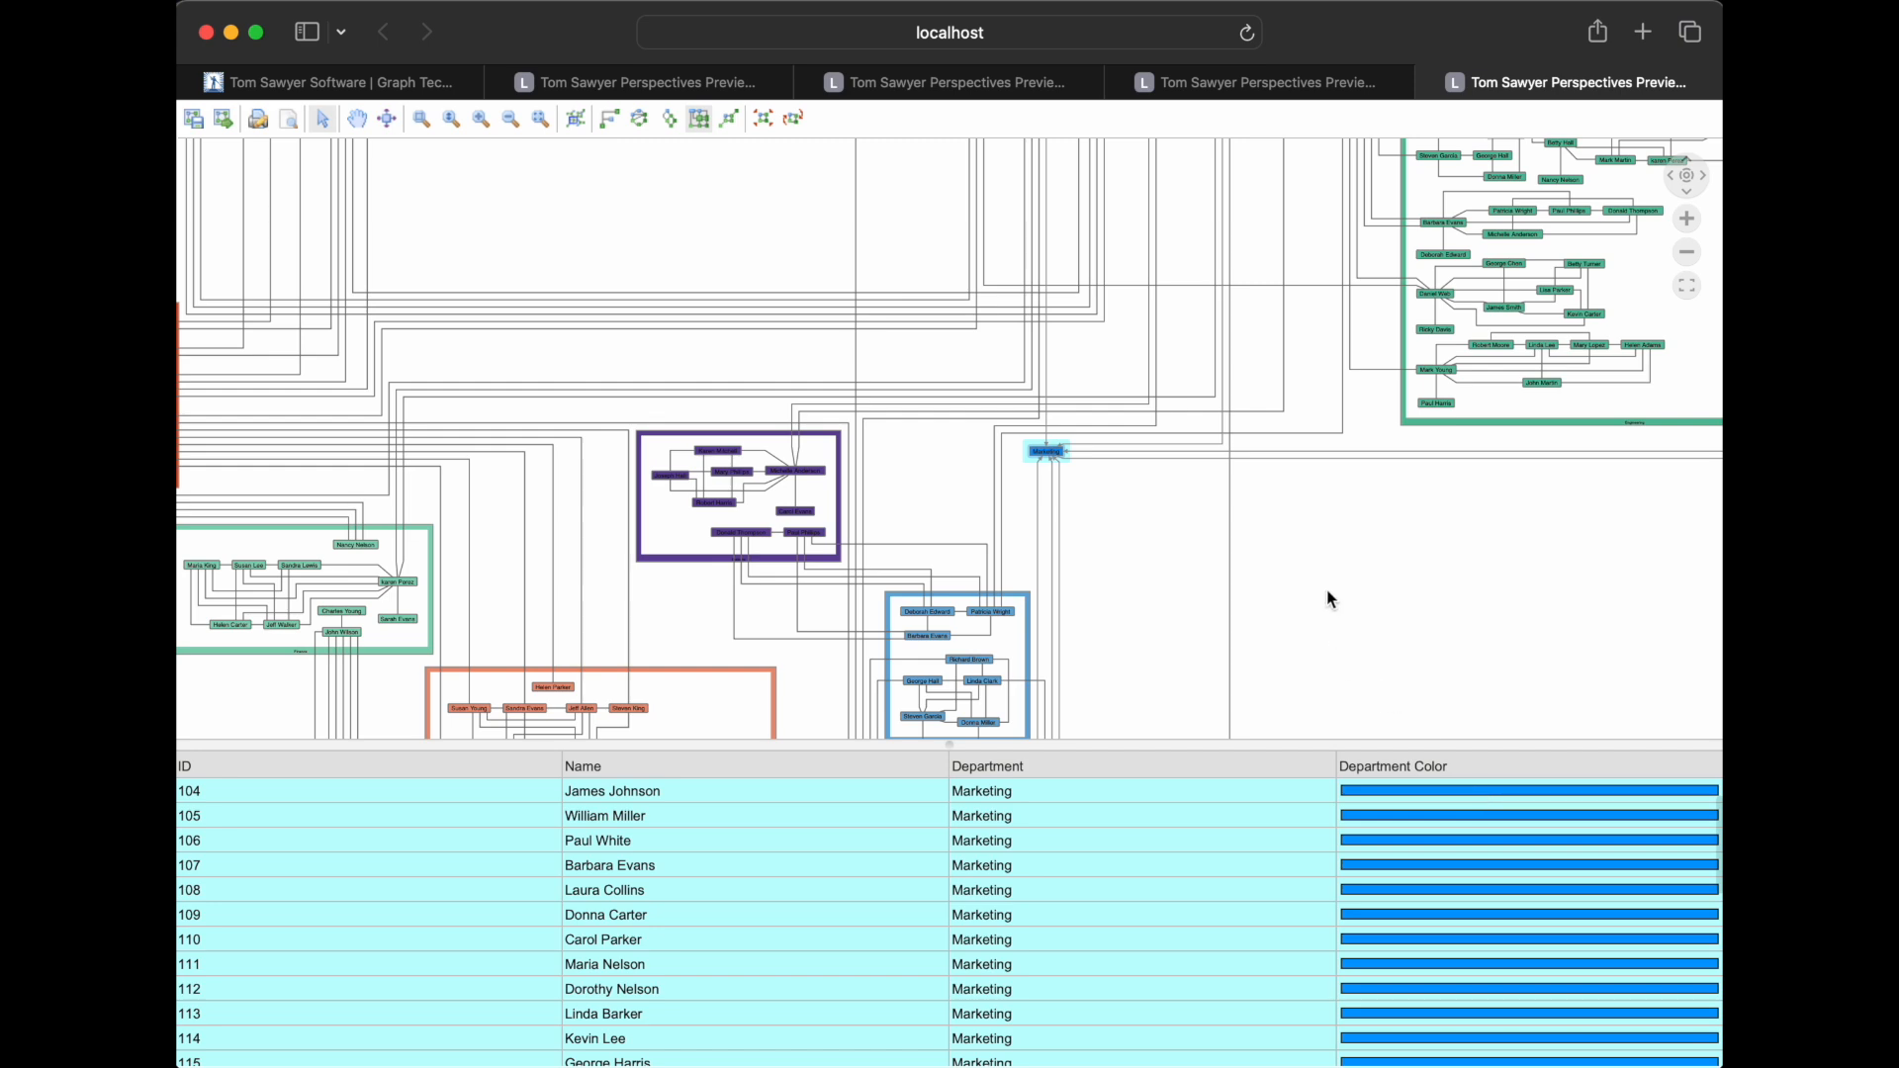
Collapse all department parent nodes in the previewed map and apply the bundled layout to them
{"action": "left_click", "coordinate": [541, 120]}
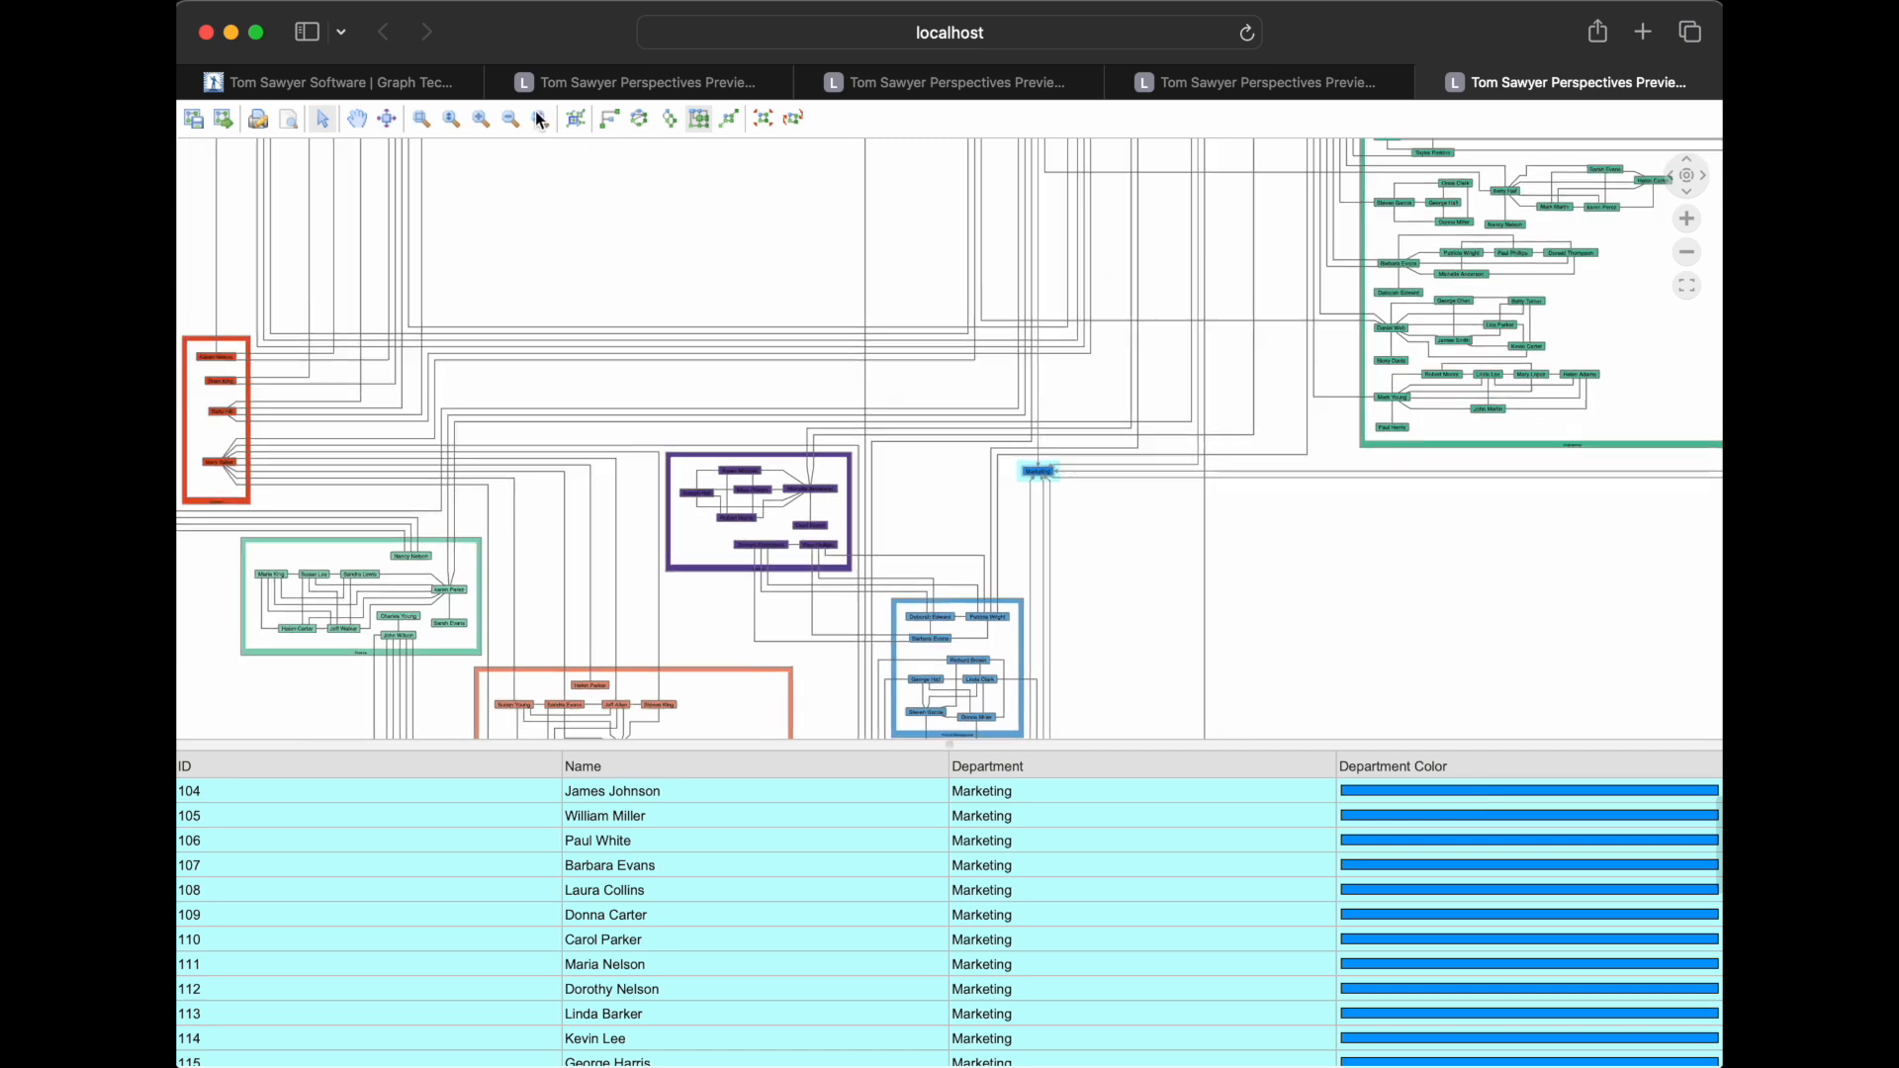
{"action": "right_click", "coordinate": [592, 266]}
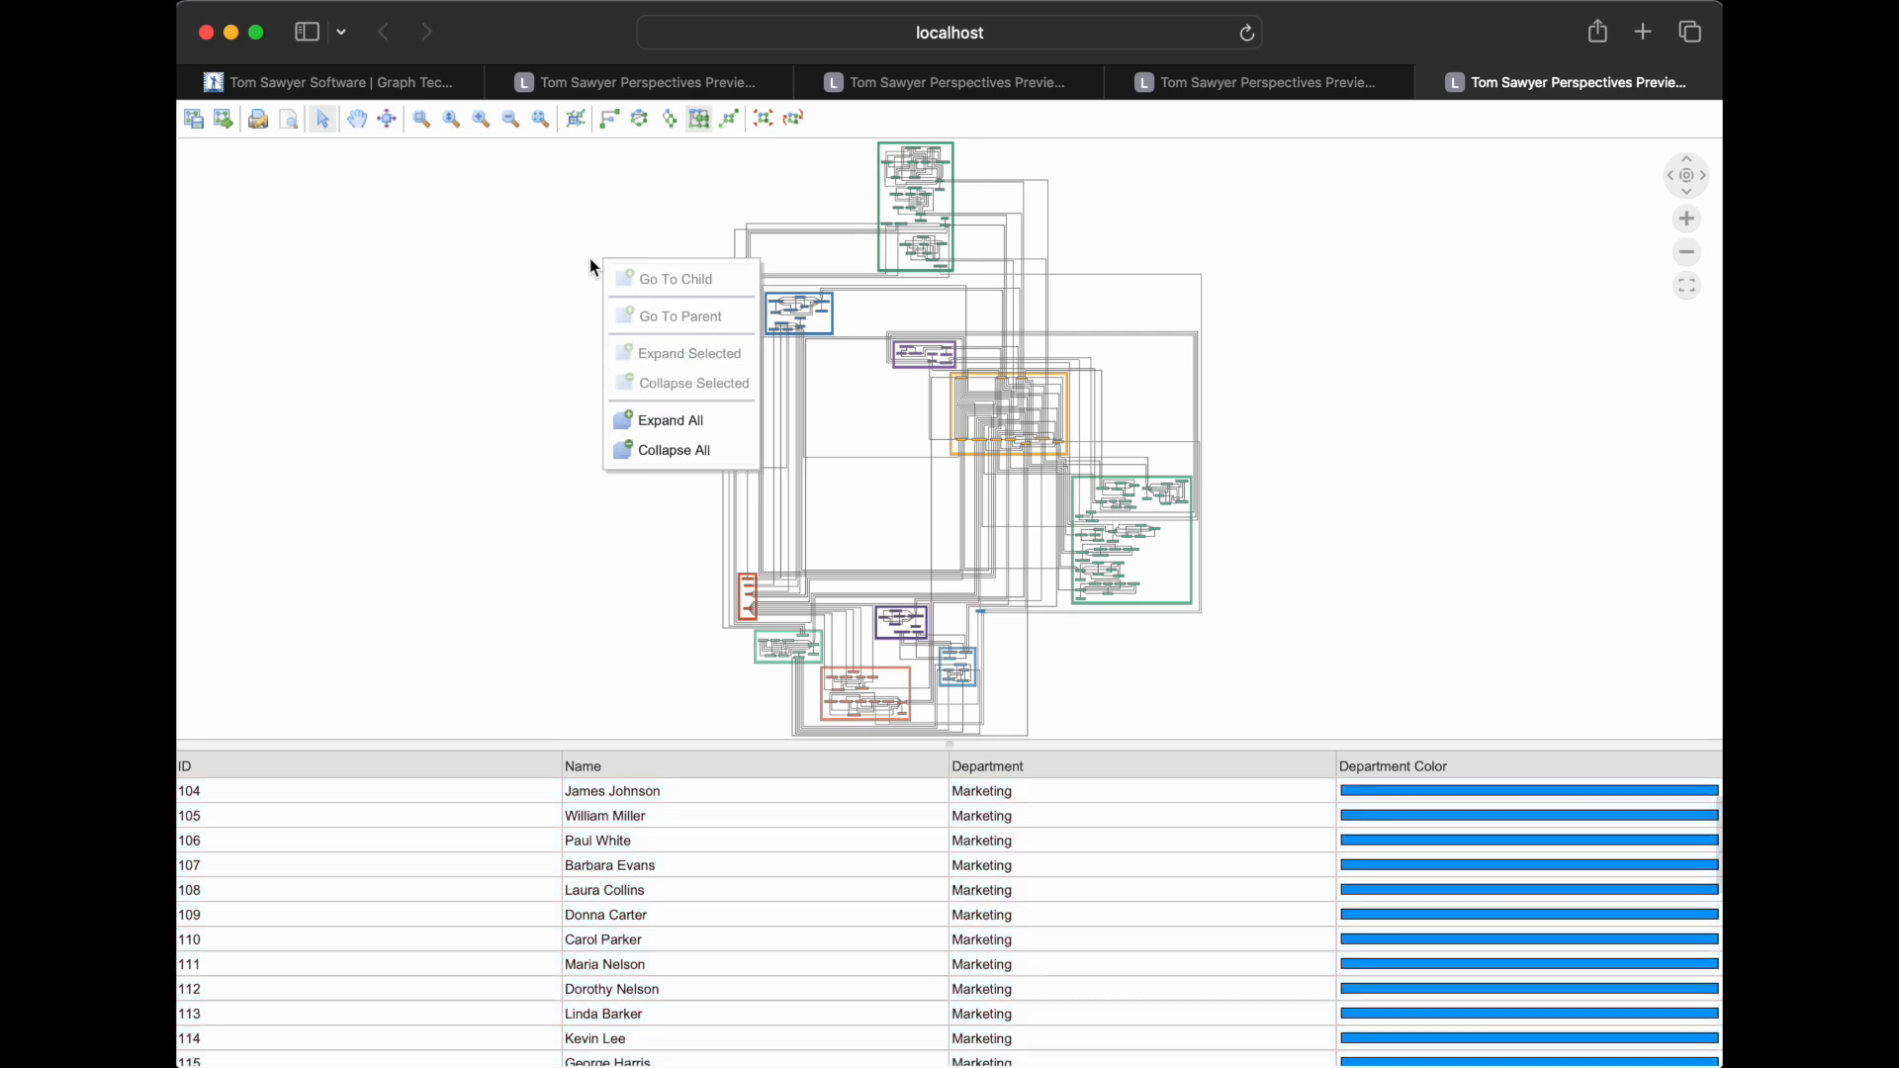
{"action": "left_click", "coordinate": [723, 453]}
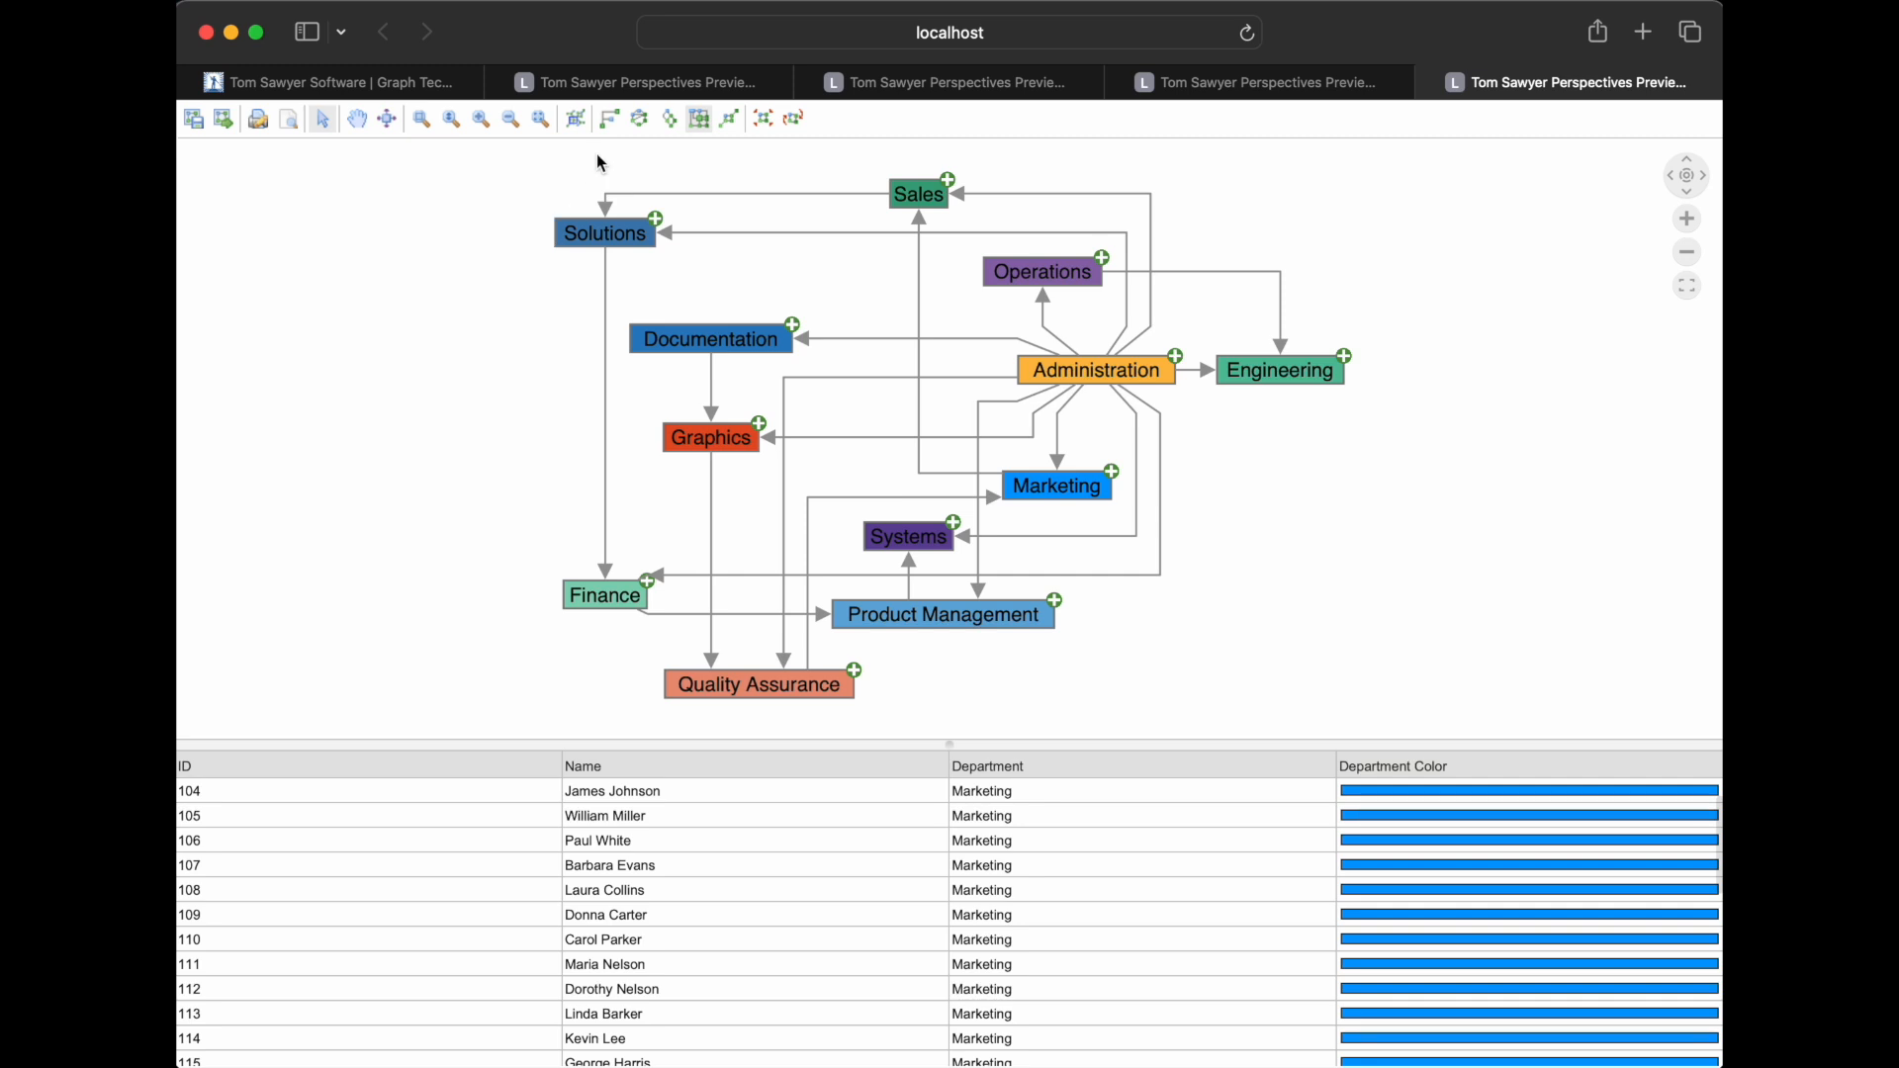
{"action": "left_click", "coordinate": [610, 119]}
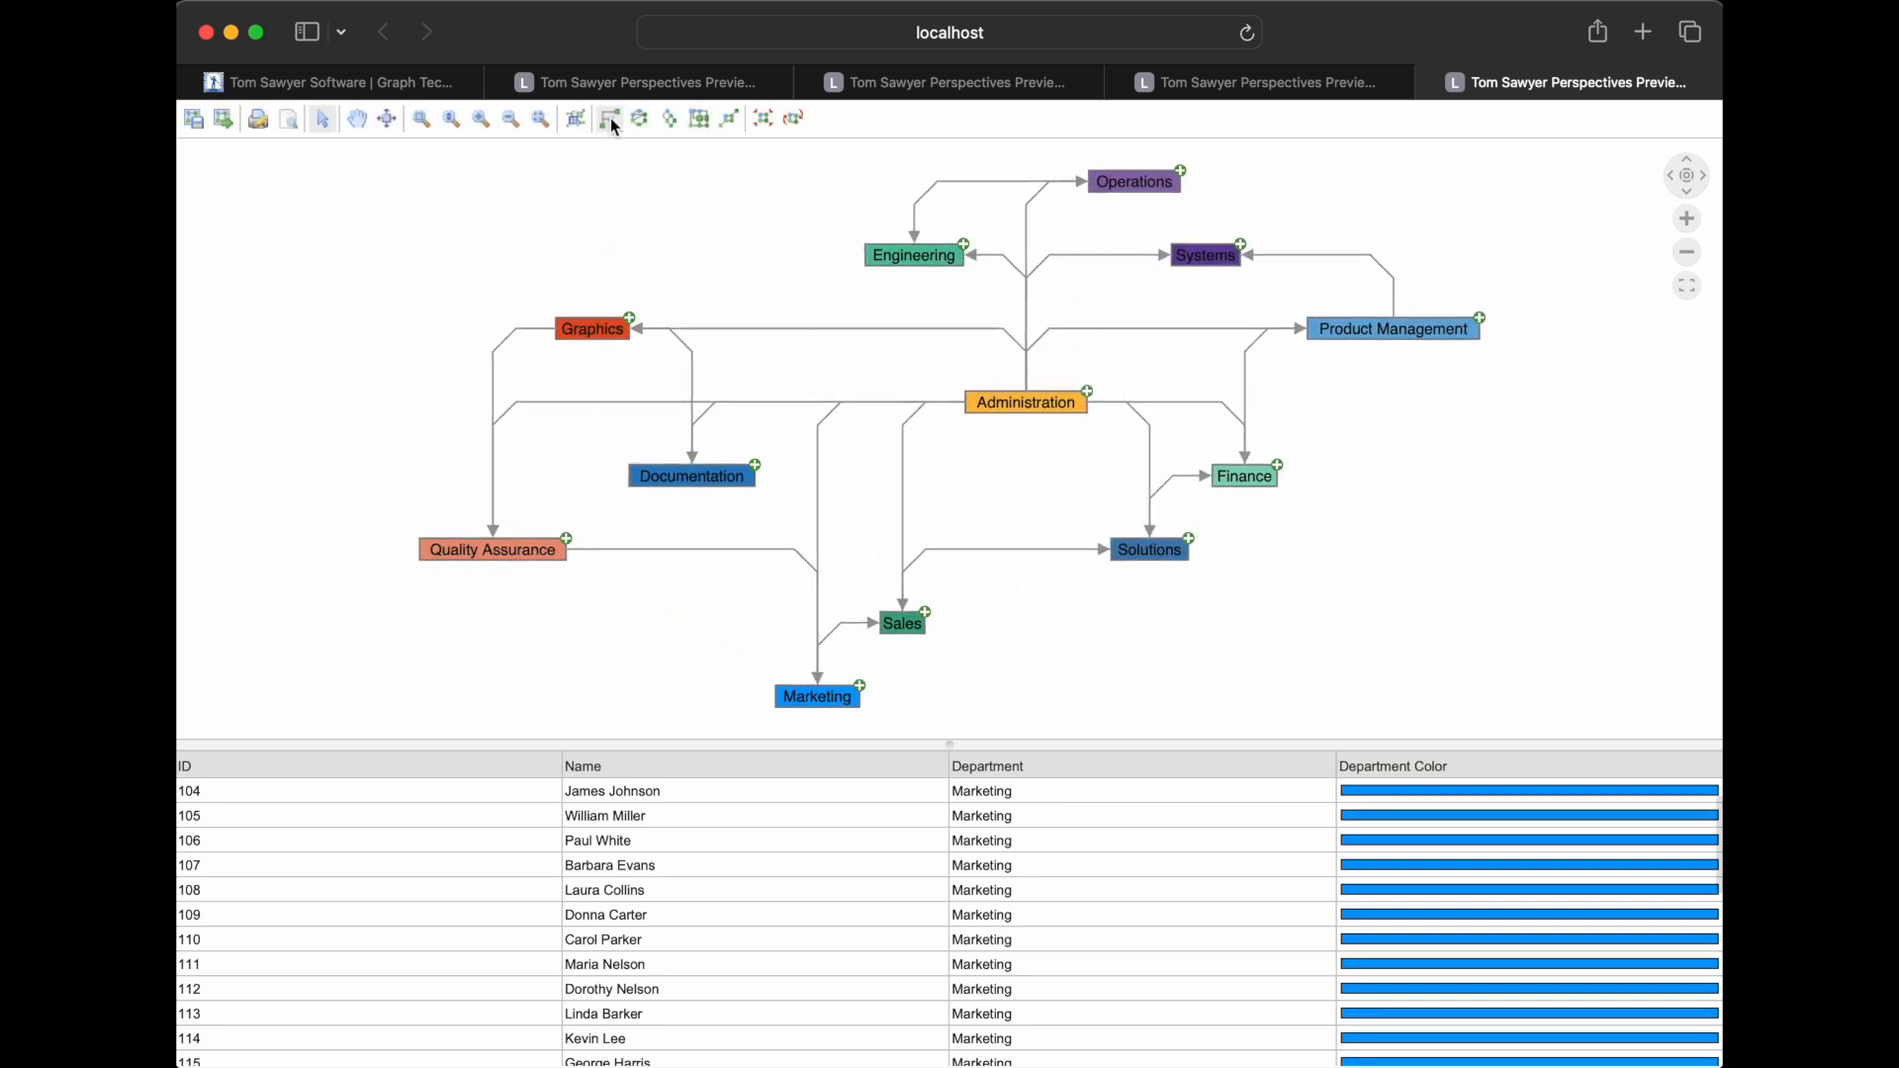
Try the circular, hierarchical, orthogonal and symmetric layouts on the collapsed department map, finishing with the orthogonal layout
{"action": "left_click", "coordinate": [641, 120]}
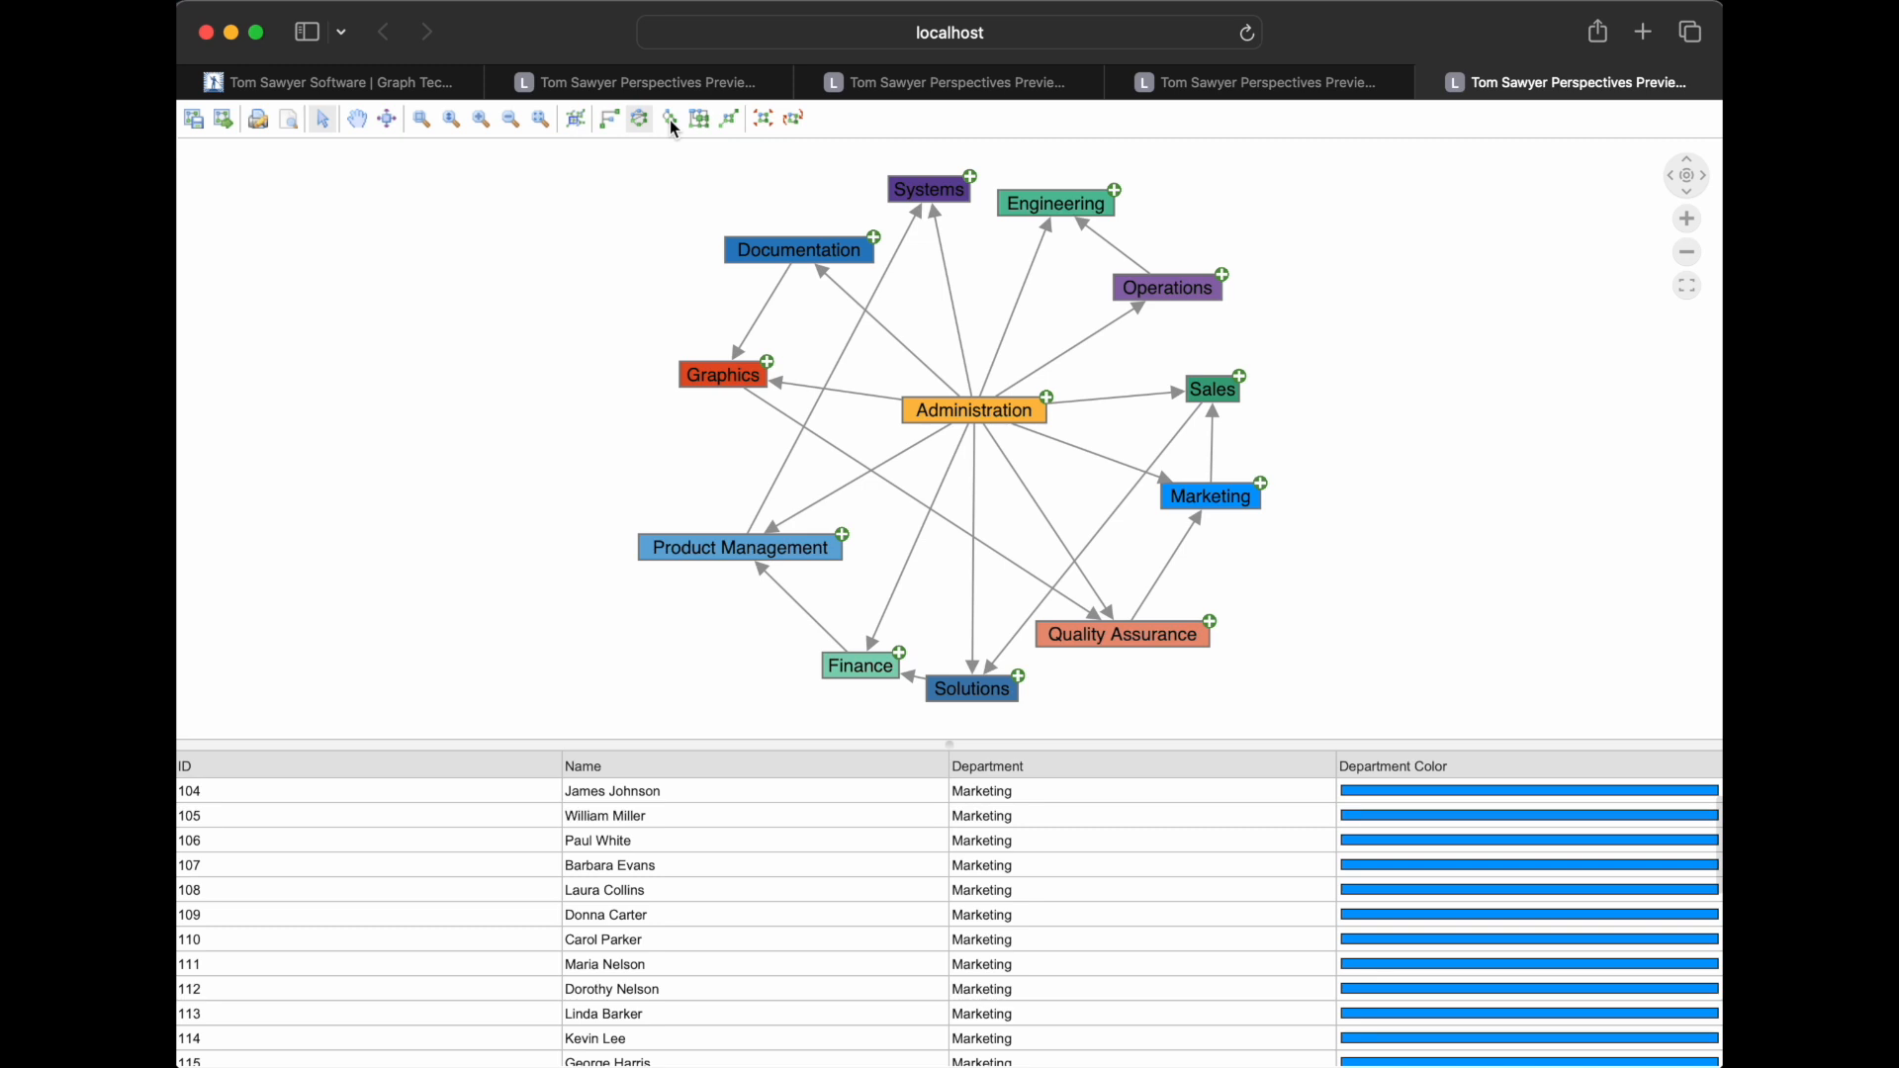
{"action": "left_click", "coordinate": [671, 121]}
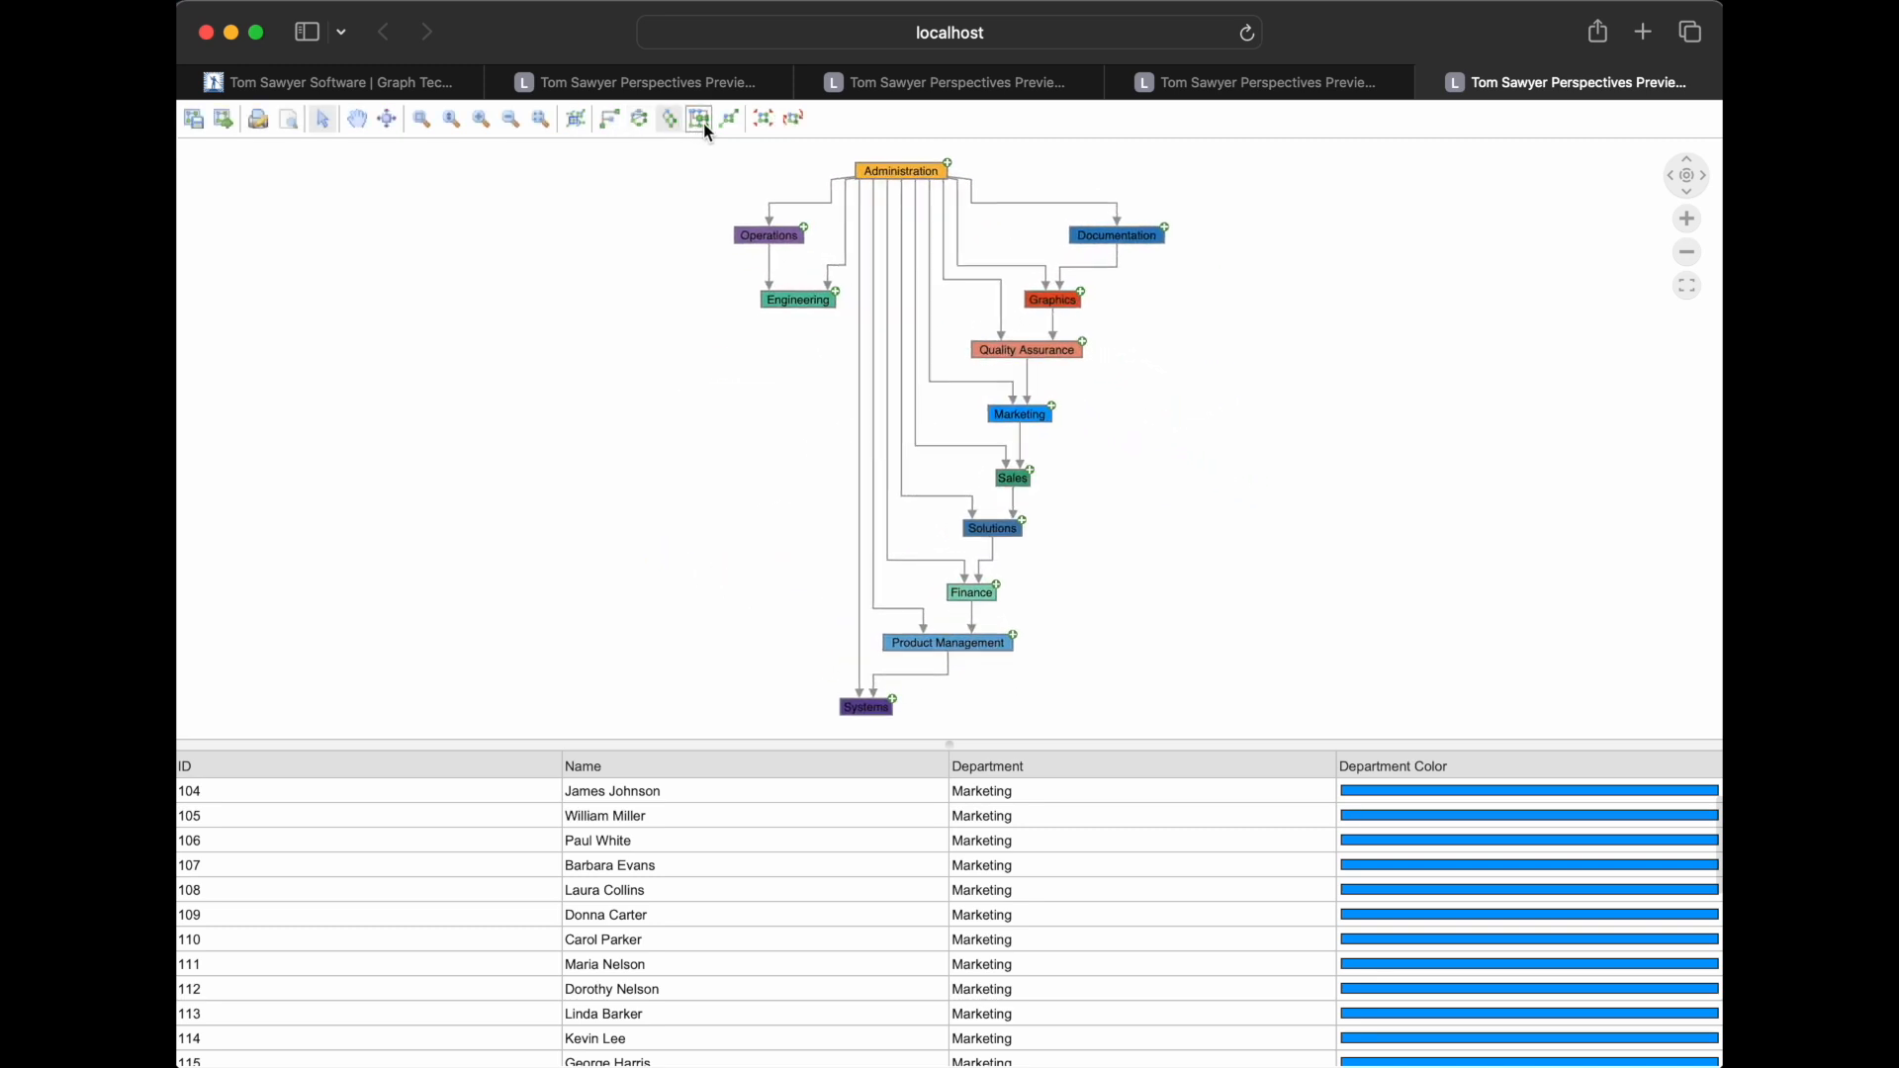
{"action": "left_click", "coordinate": [703, 123]}
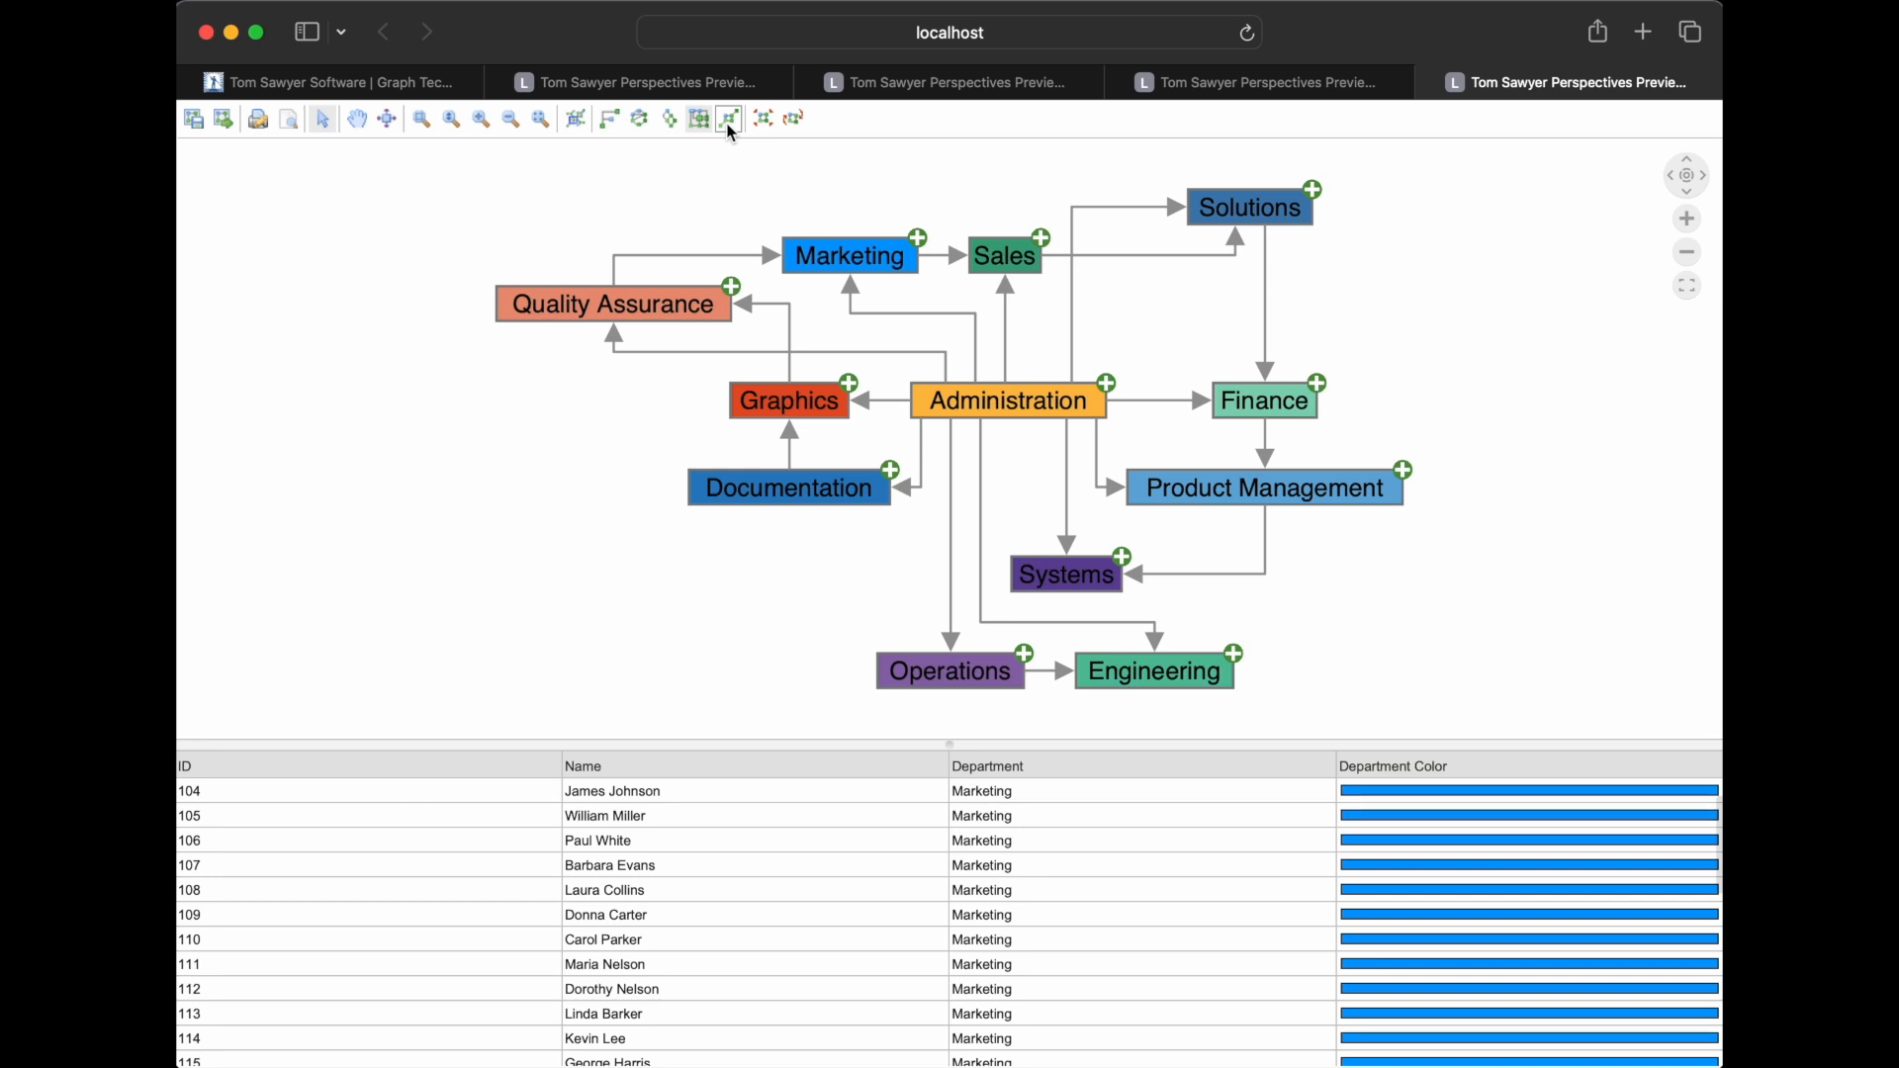
{"action": "left_click", "coordinate": [731, 127]}
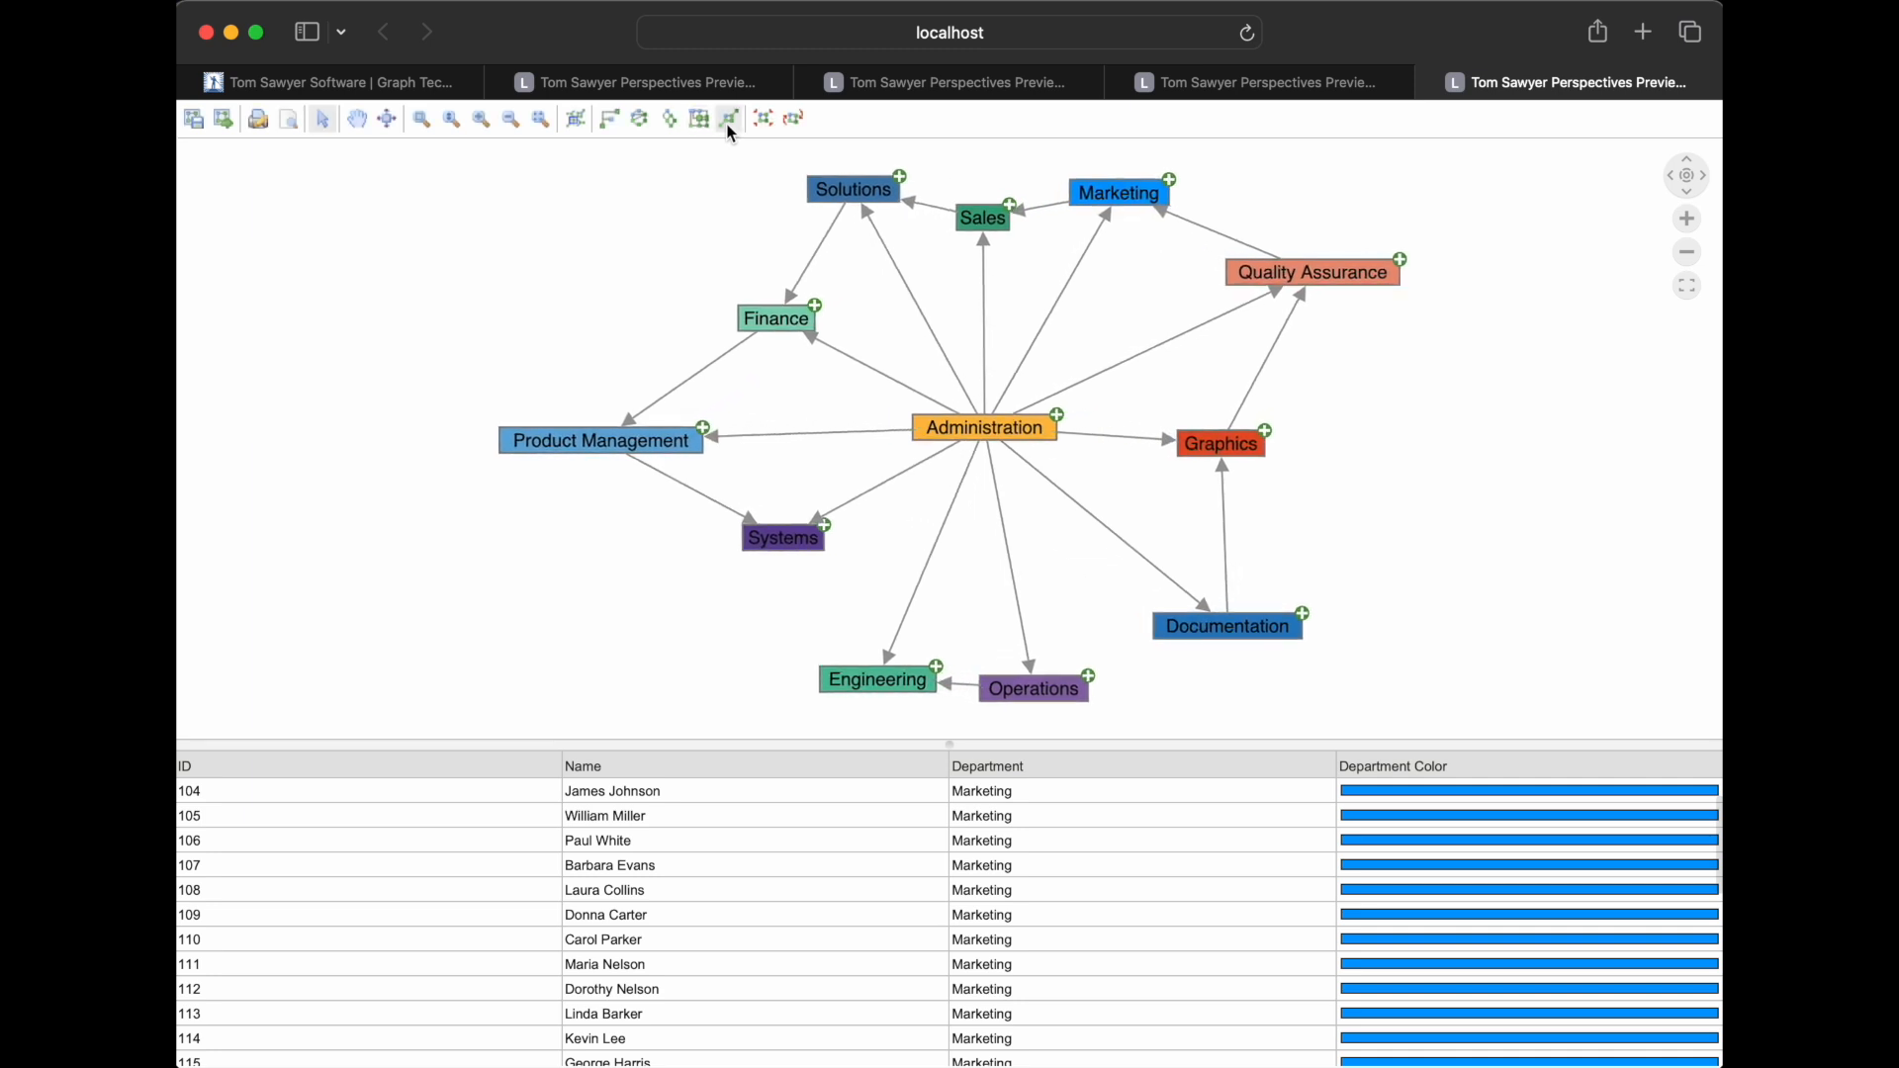
{"action": "left_click", "coordinate": [695, 130]}
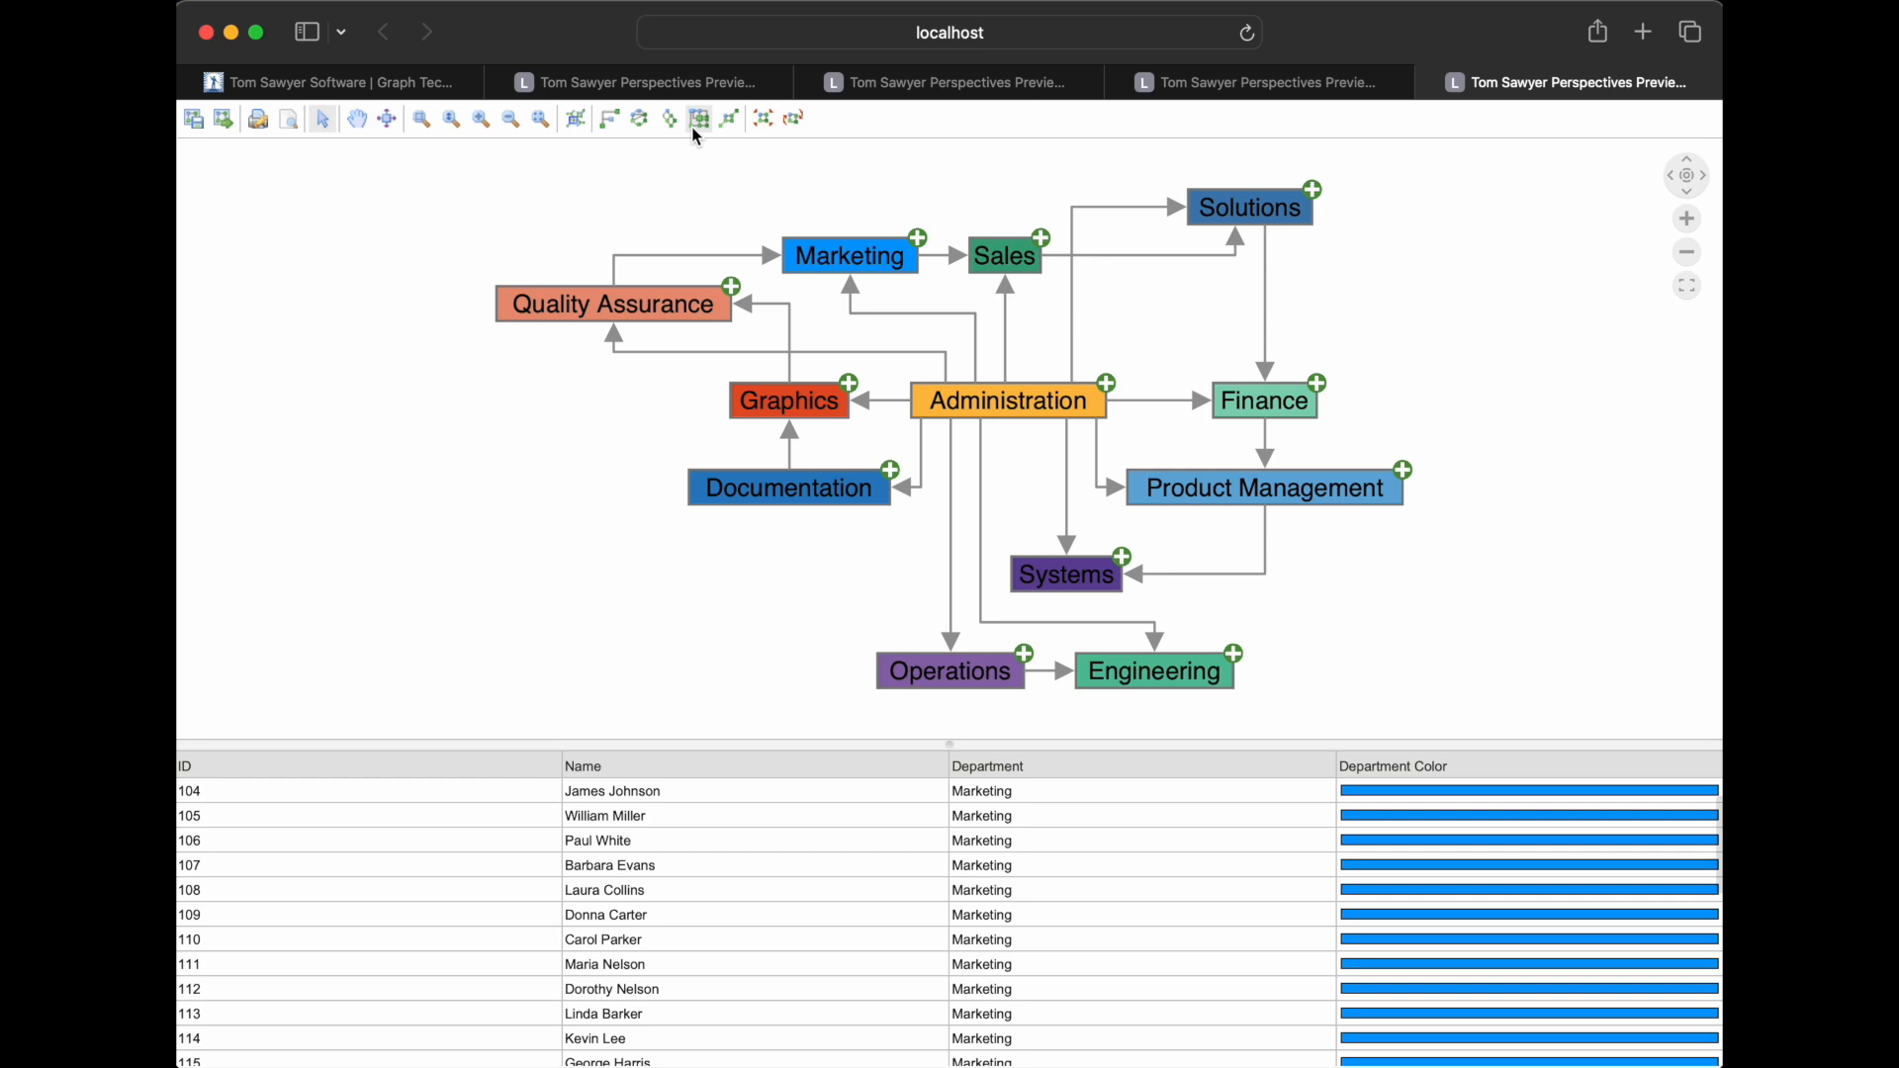
Expand the Administration parent node with Expand Selected and clear the selection
{"action": "left_click", "coordinate": [1050, 398]}
{"action": "right_click", "coordinate": [1049, 394]}
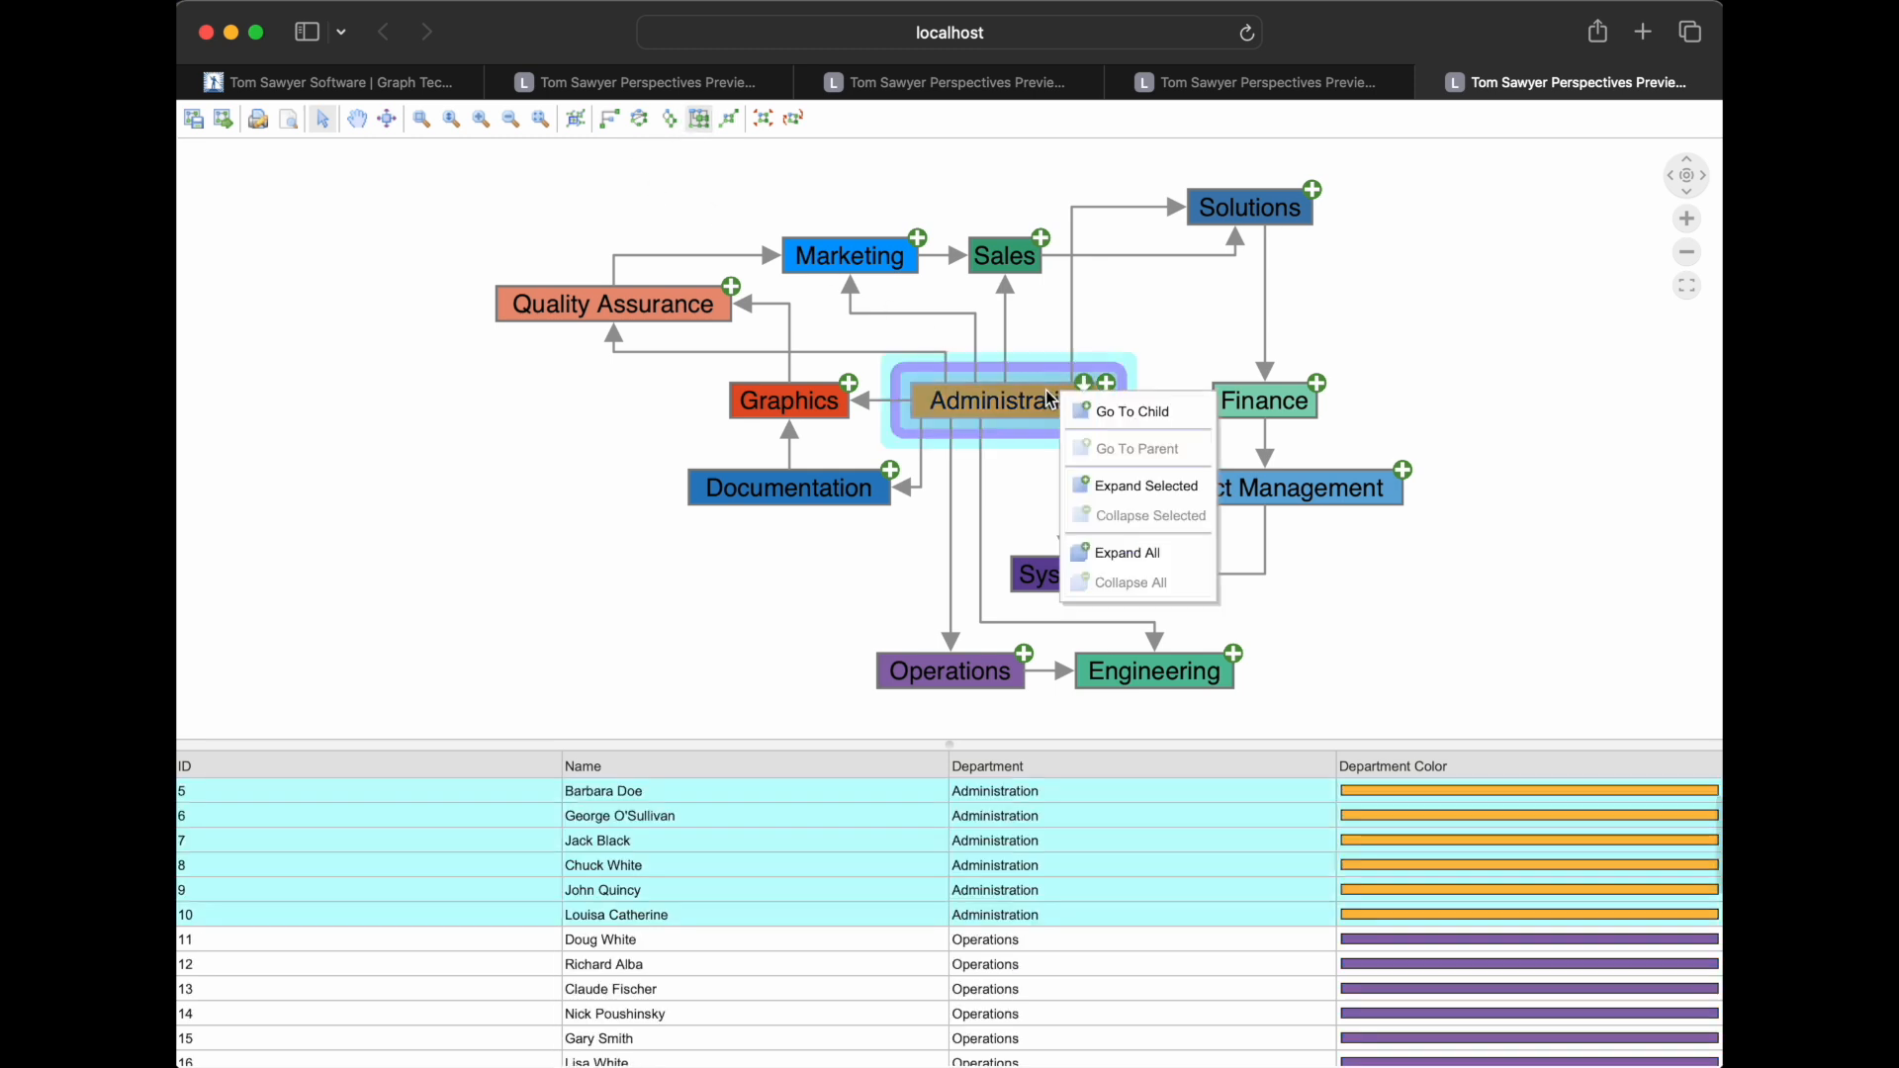
{"action": "left_click", "coordinate": [1207, 491]}
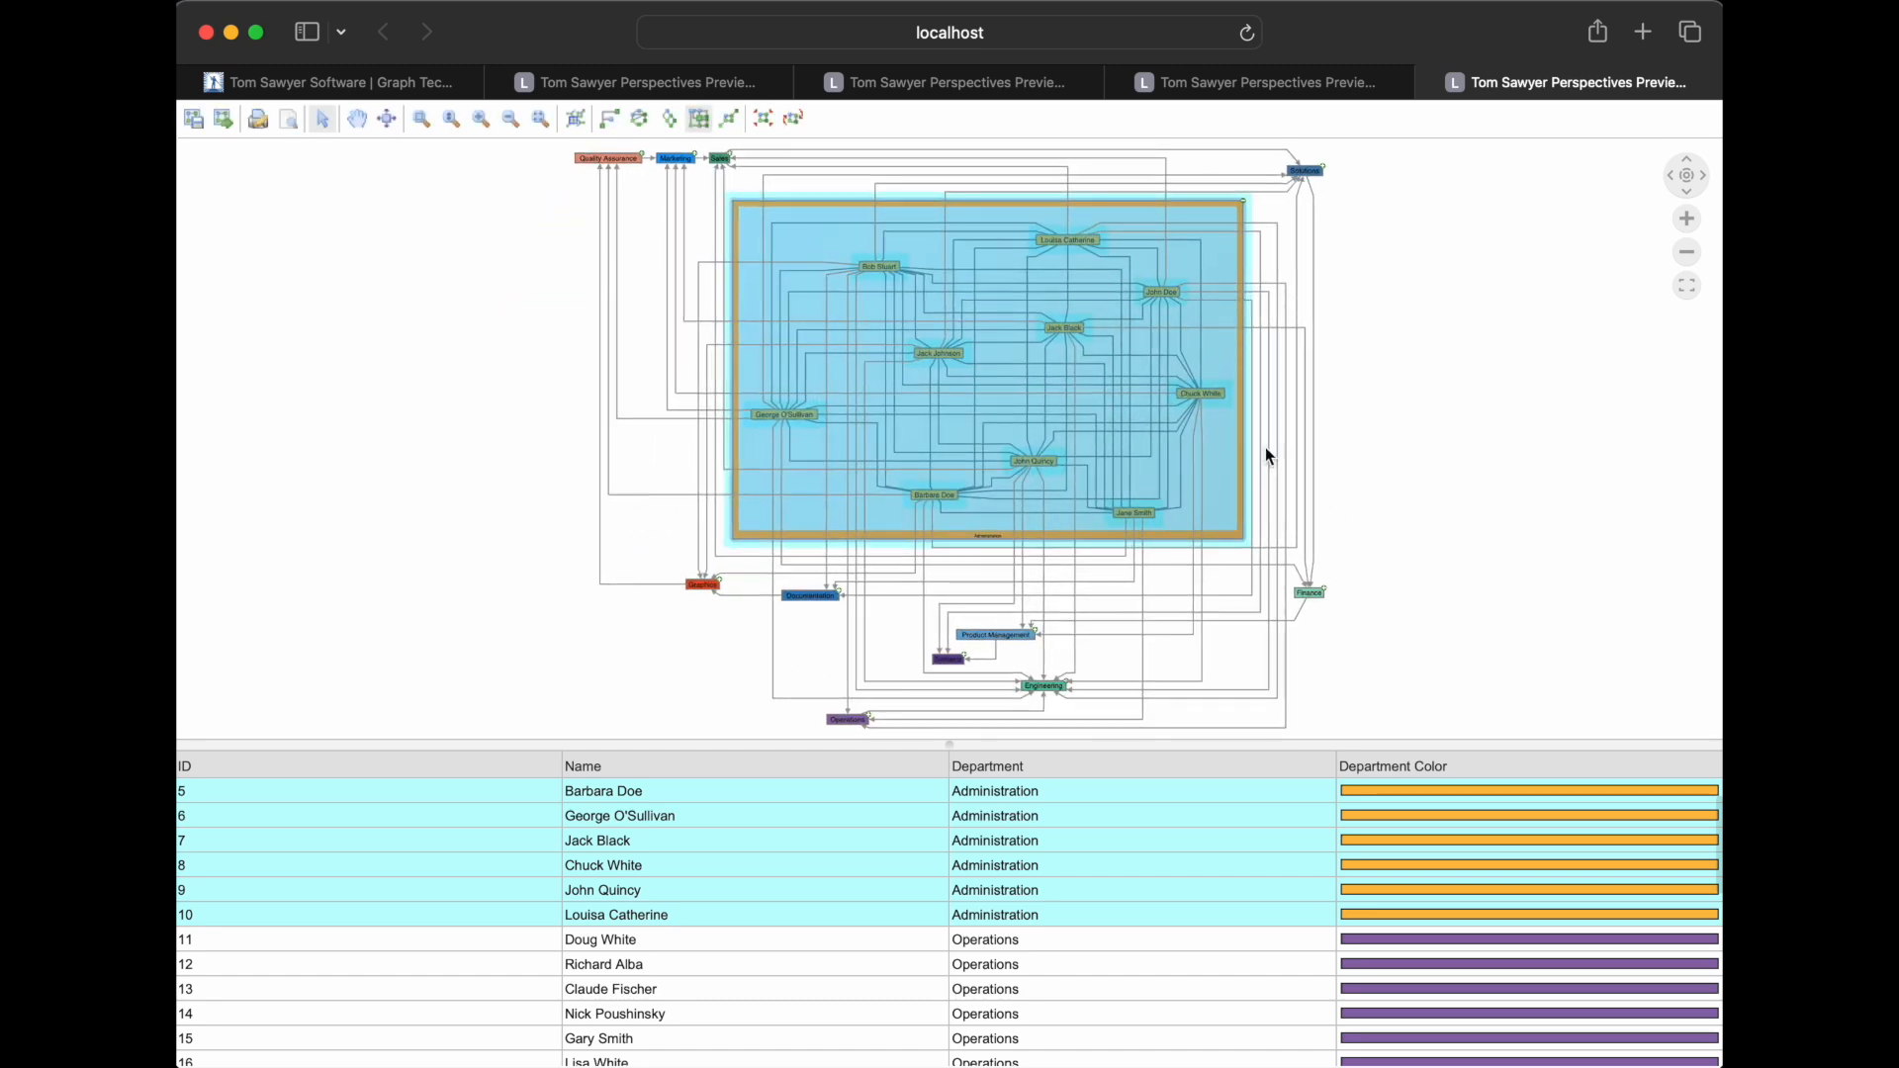
{"action": "left_click", "coordinate": [1373, 448]}
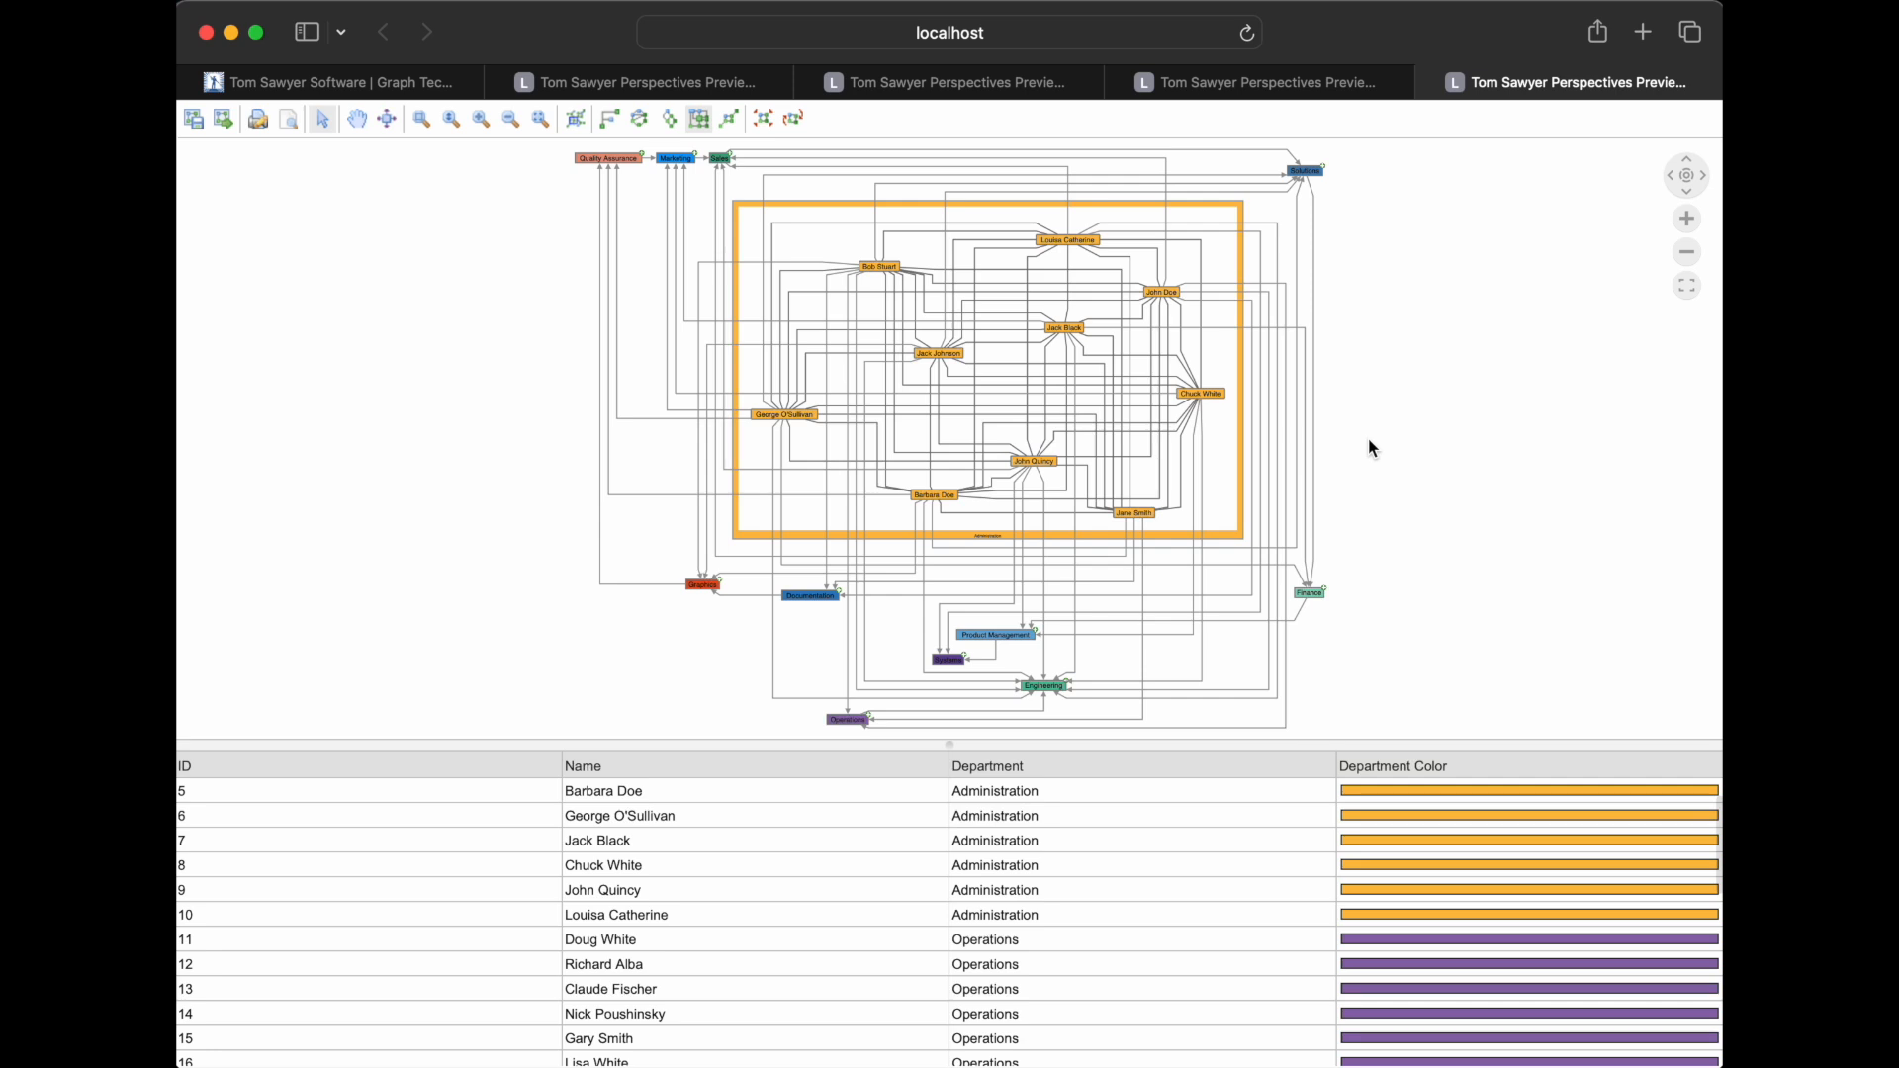
Open the Administration group's nested graph with Go To Child and return to the full map with Go To Parent
{"action": "left_click", "coordinate": [1222, 546]}
{"action": "right_click", "coordinate": [1223, 546]}
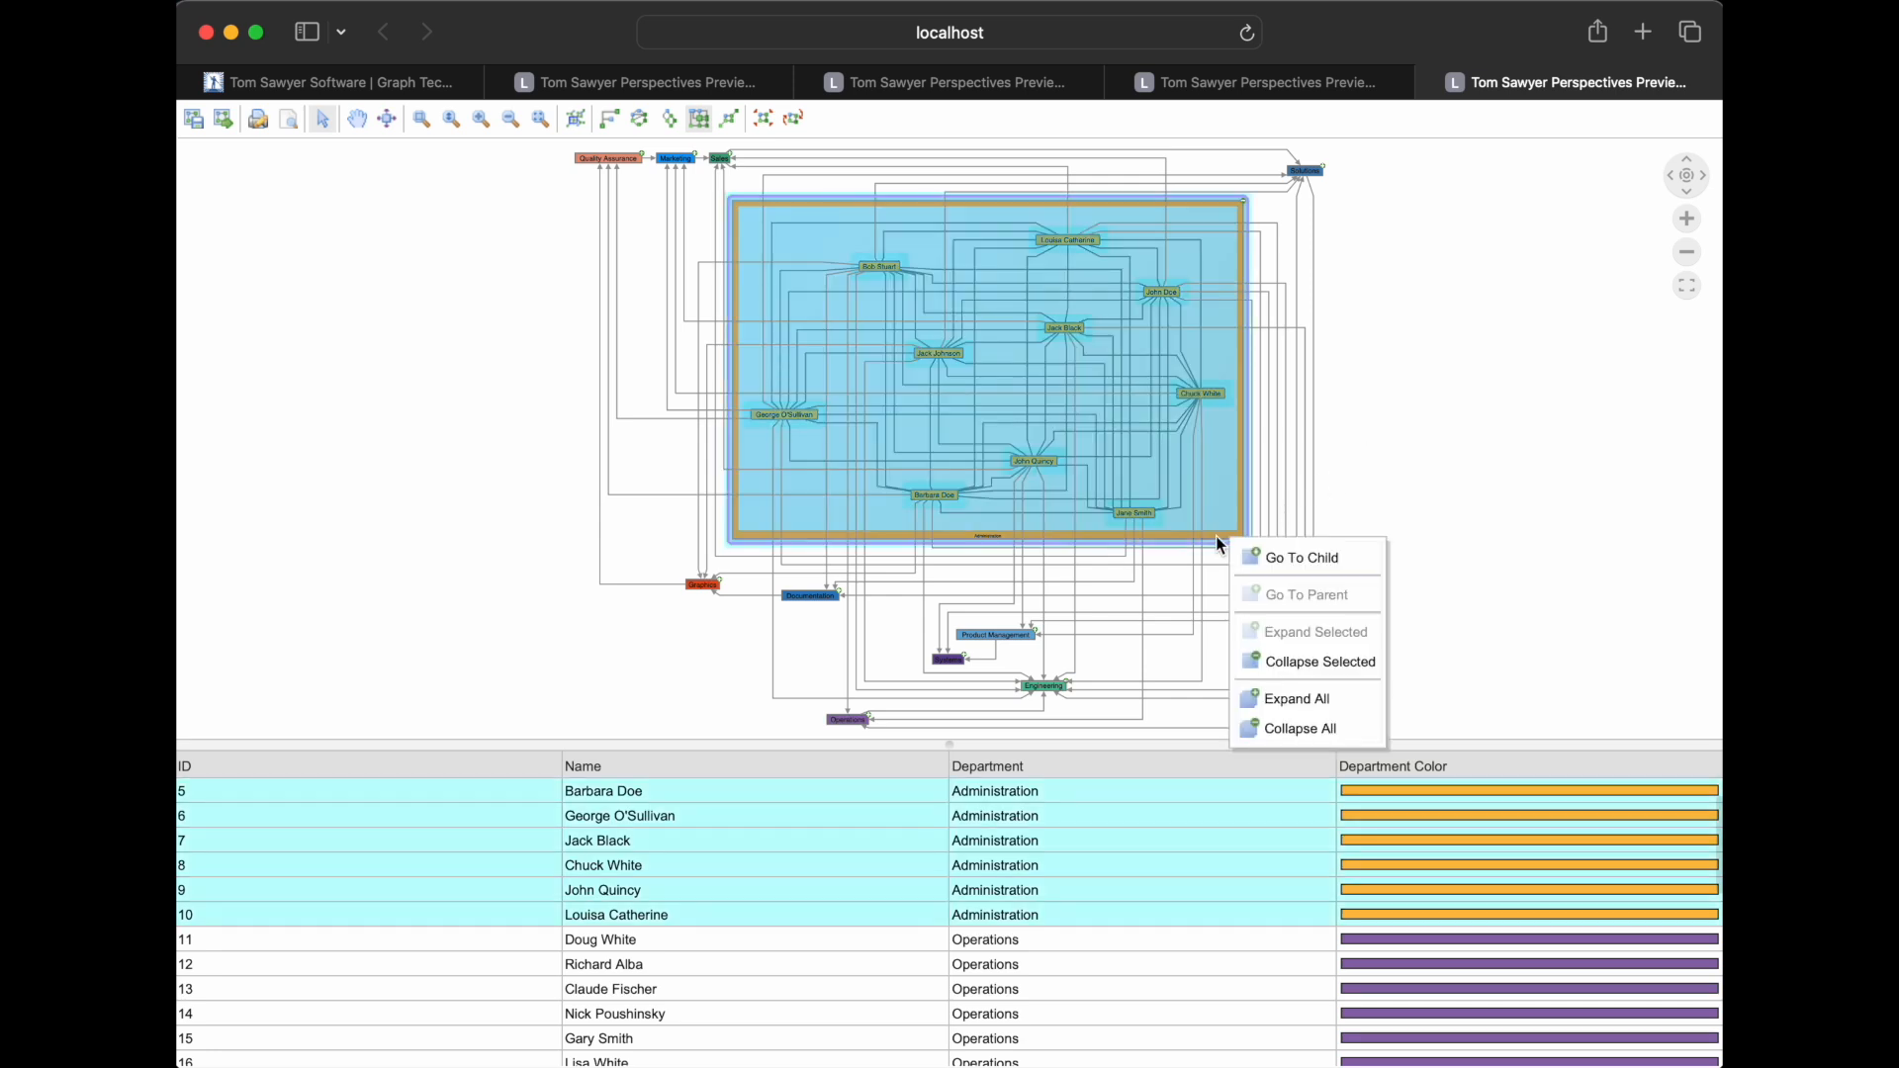
{"action": "left_click", "coordinate": [1352, 569]}
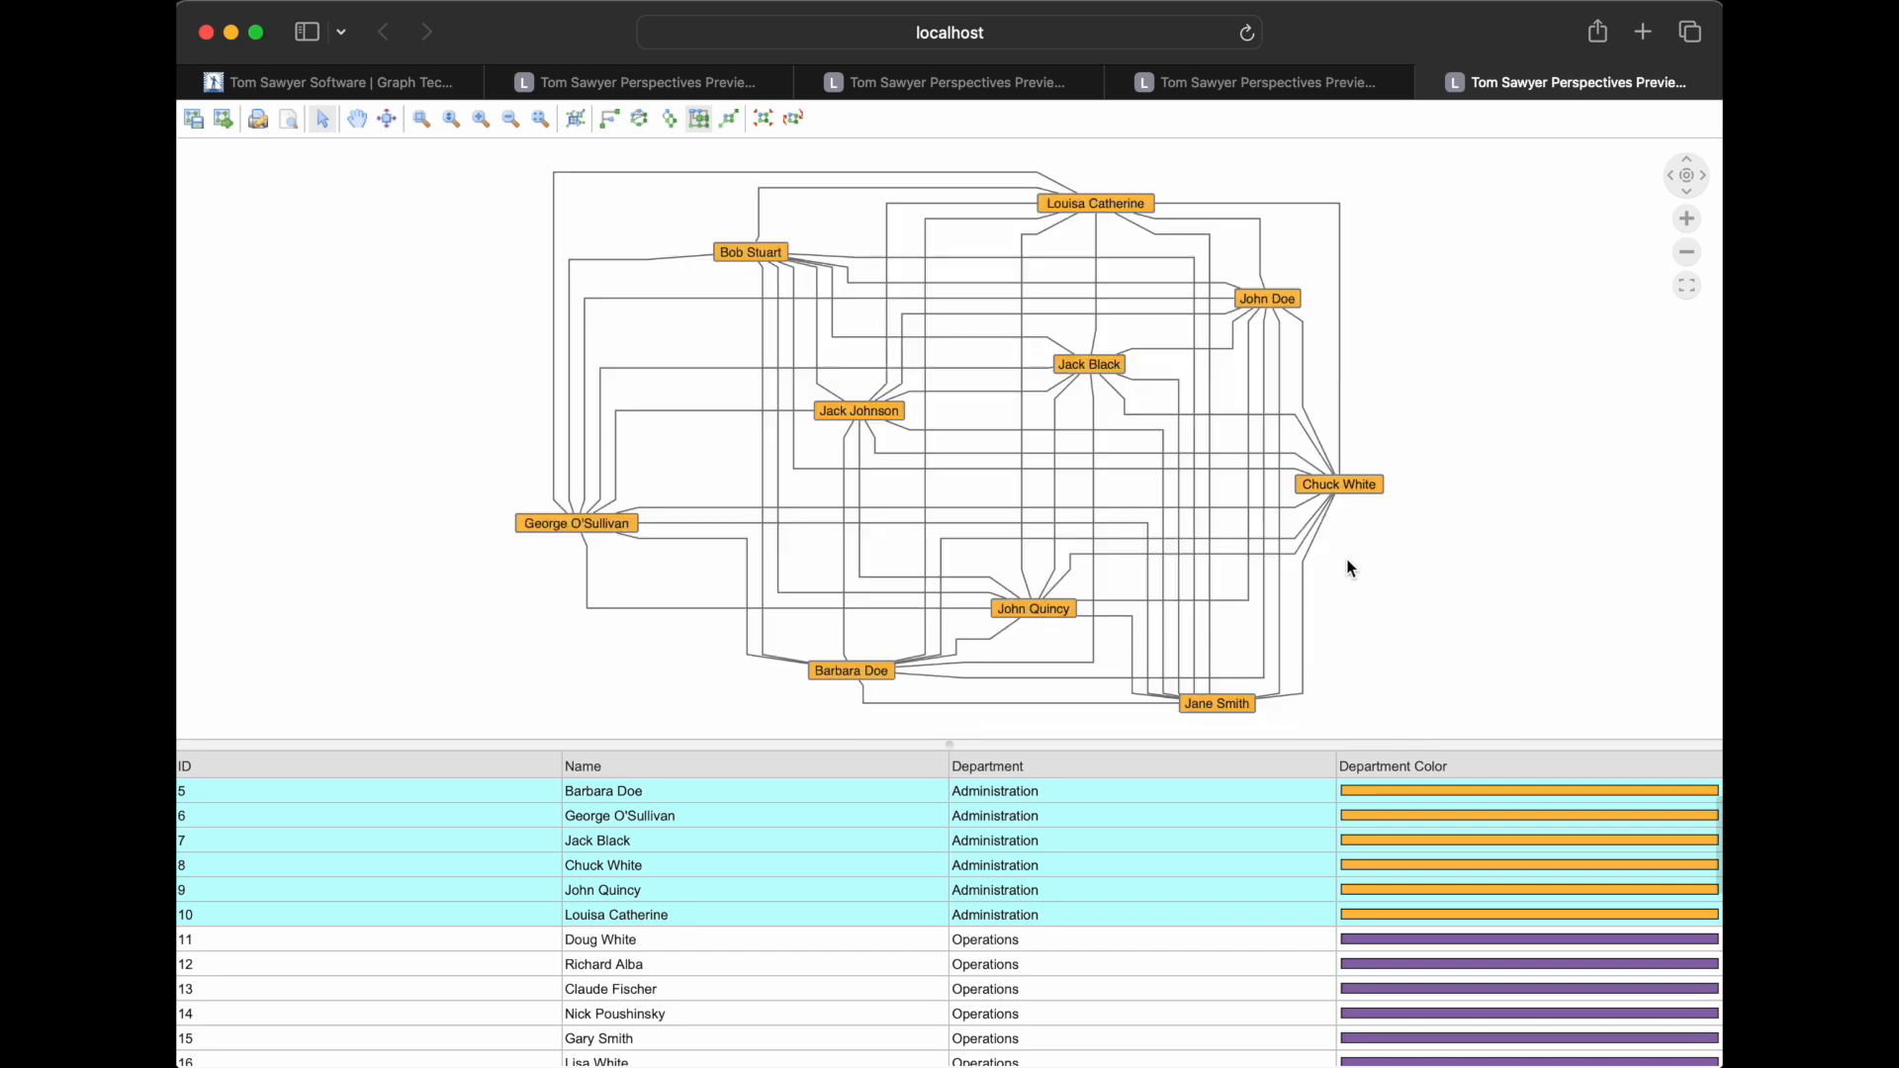
{"action": "right_click", "coordinate": [1496, 448]}
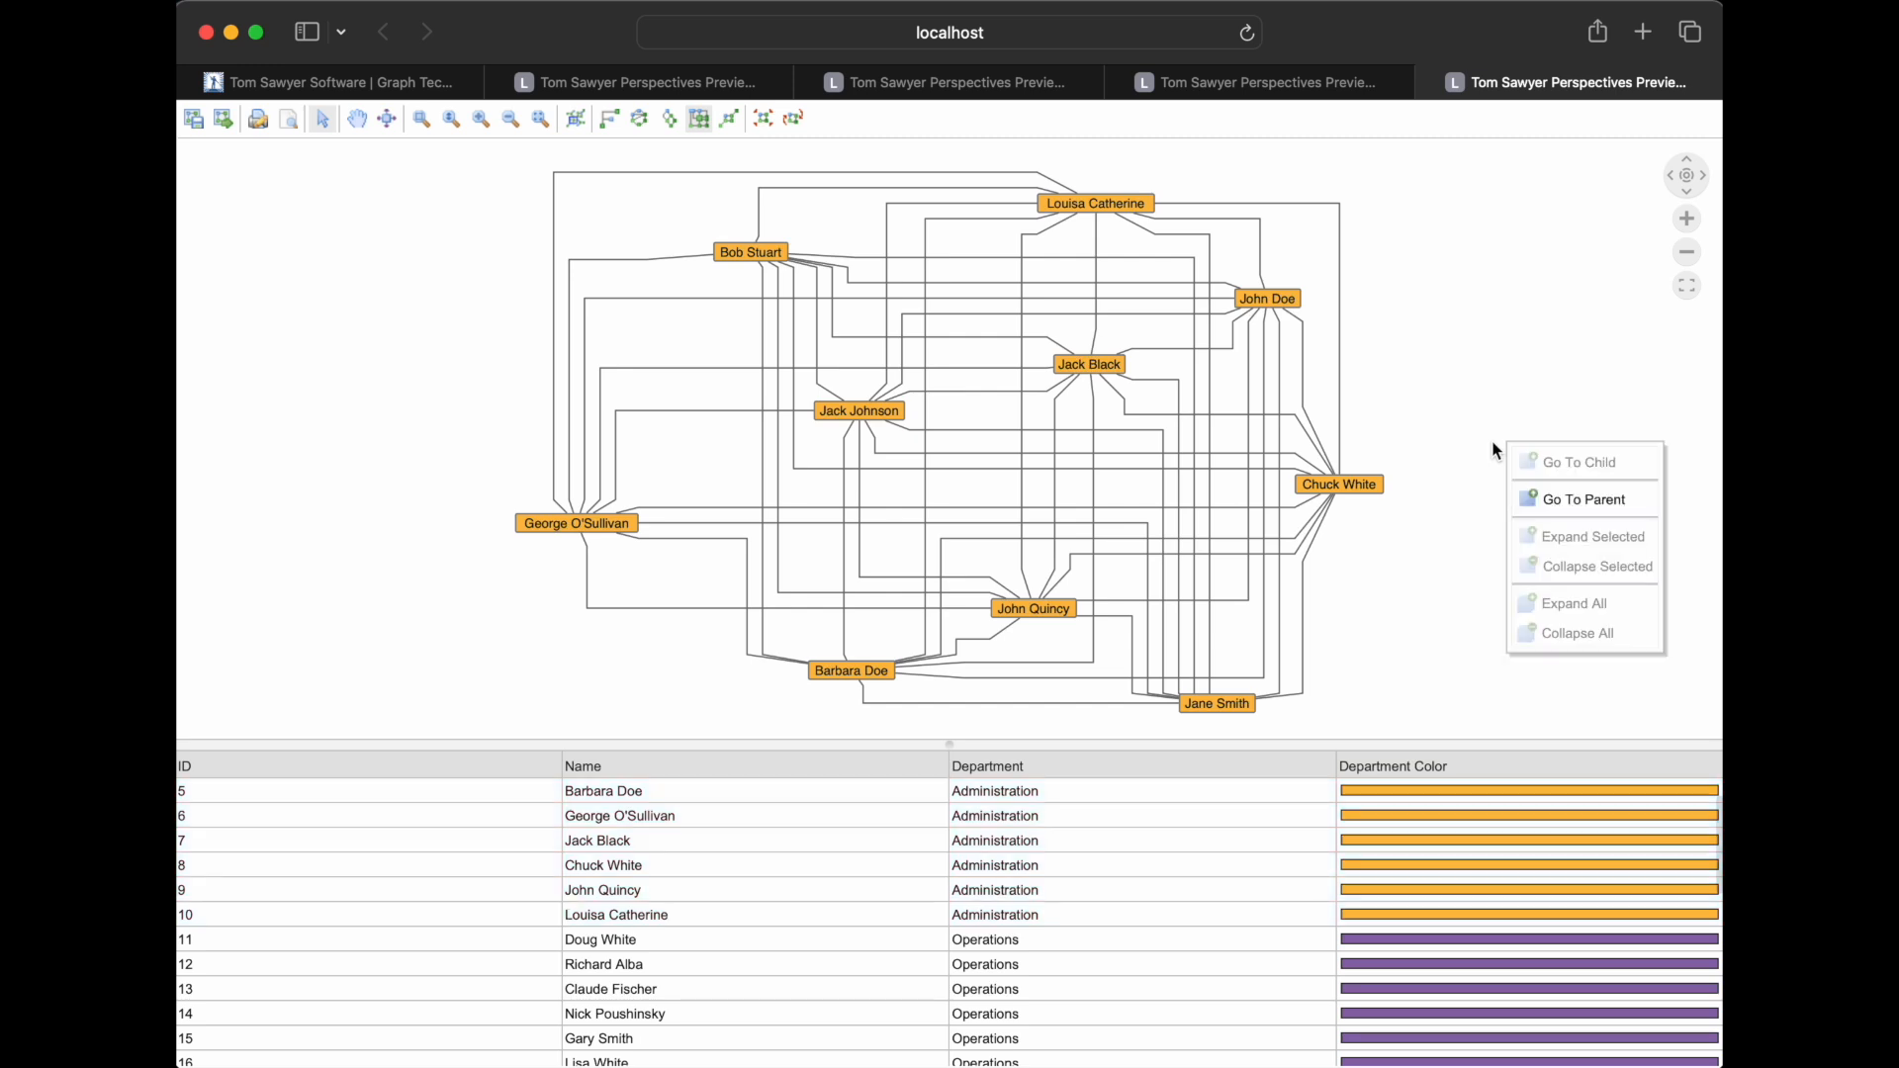
{"action": "left_click", "coordinate": [1640, 501]}
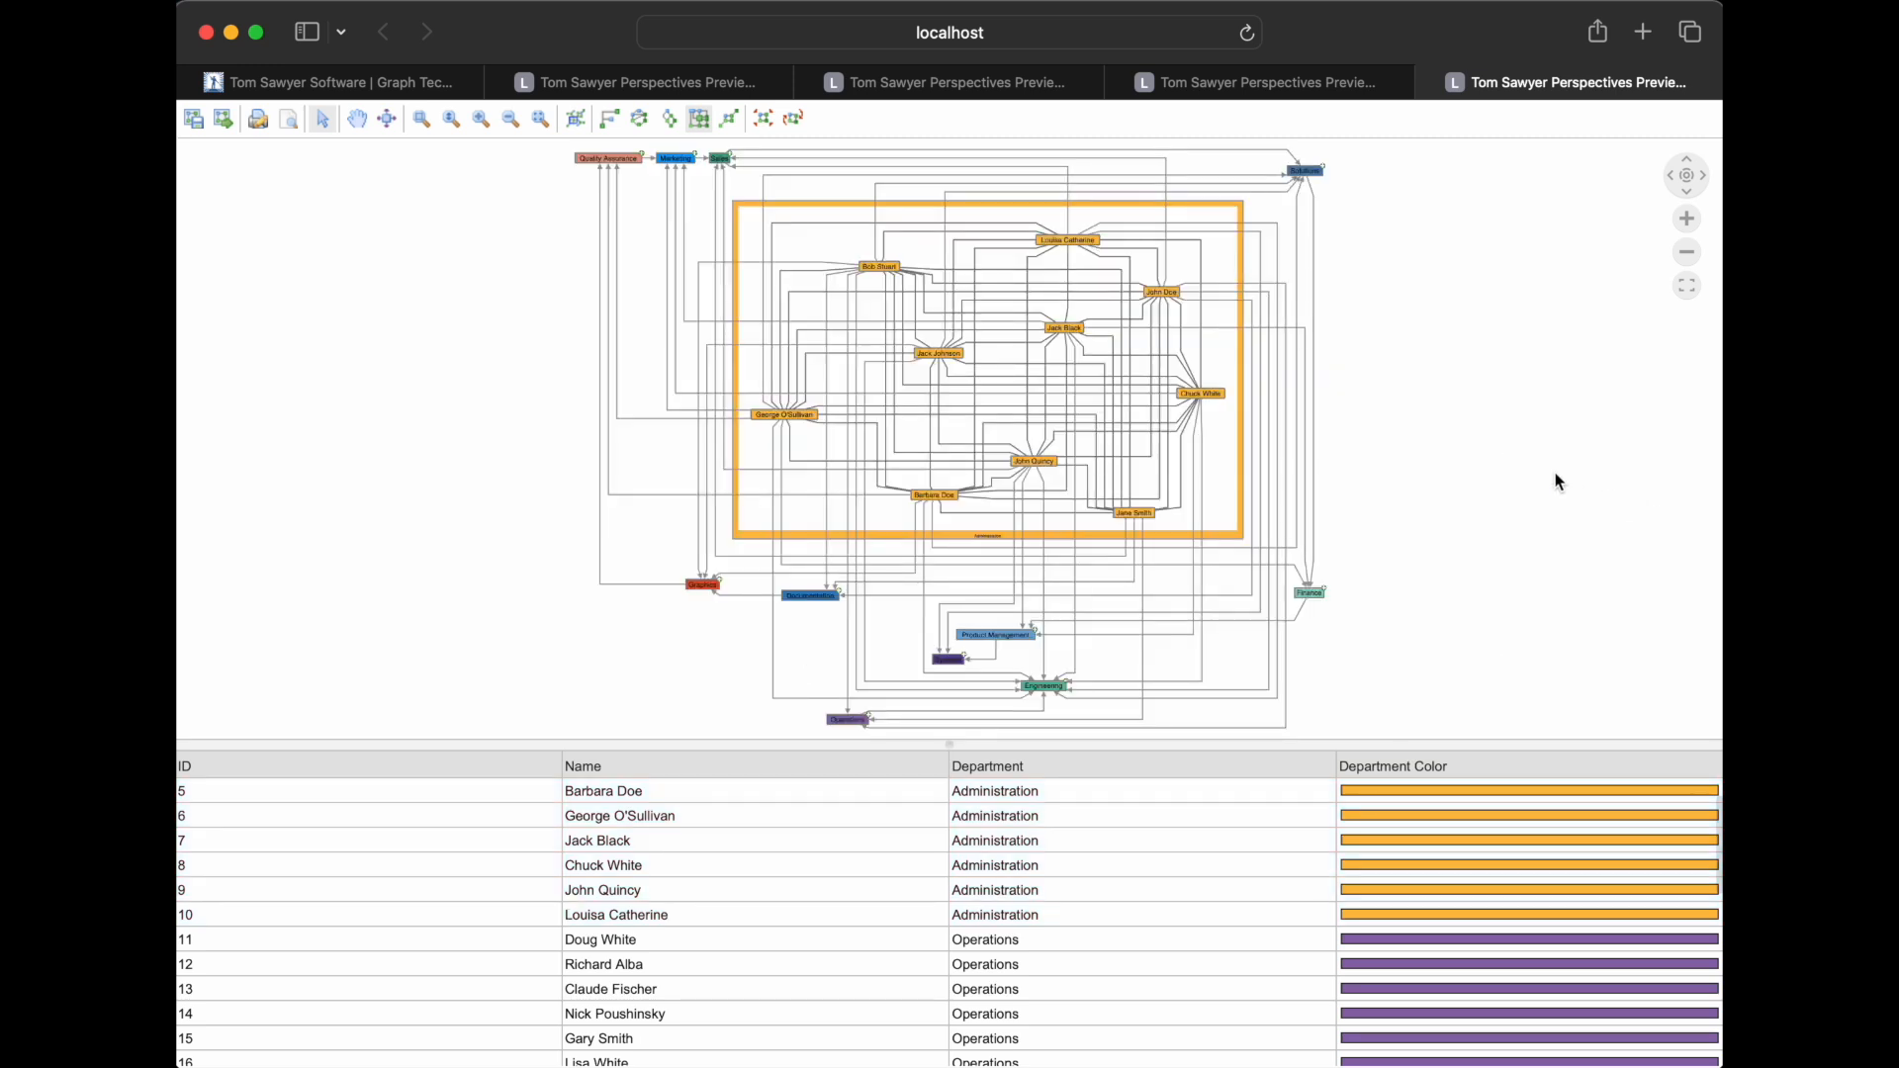
Select the Finance department node and expand it with Expand Selected
{"action": "left_click", "coordinate": [1314, 592]}
{"action": "right_click", "coordinate": [1318, 599]}
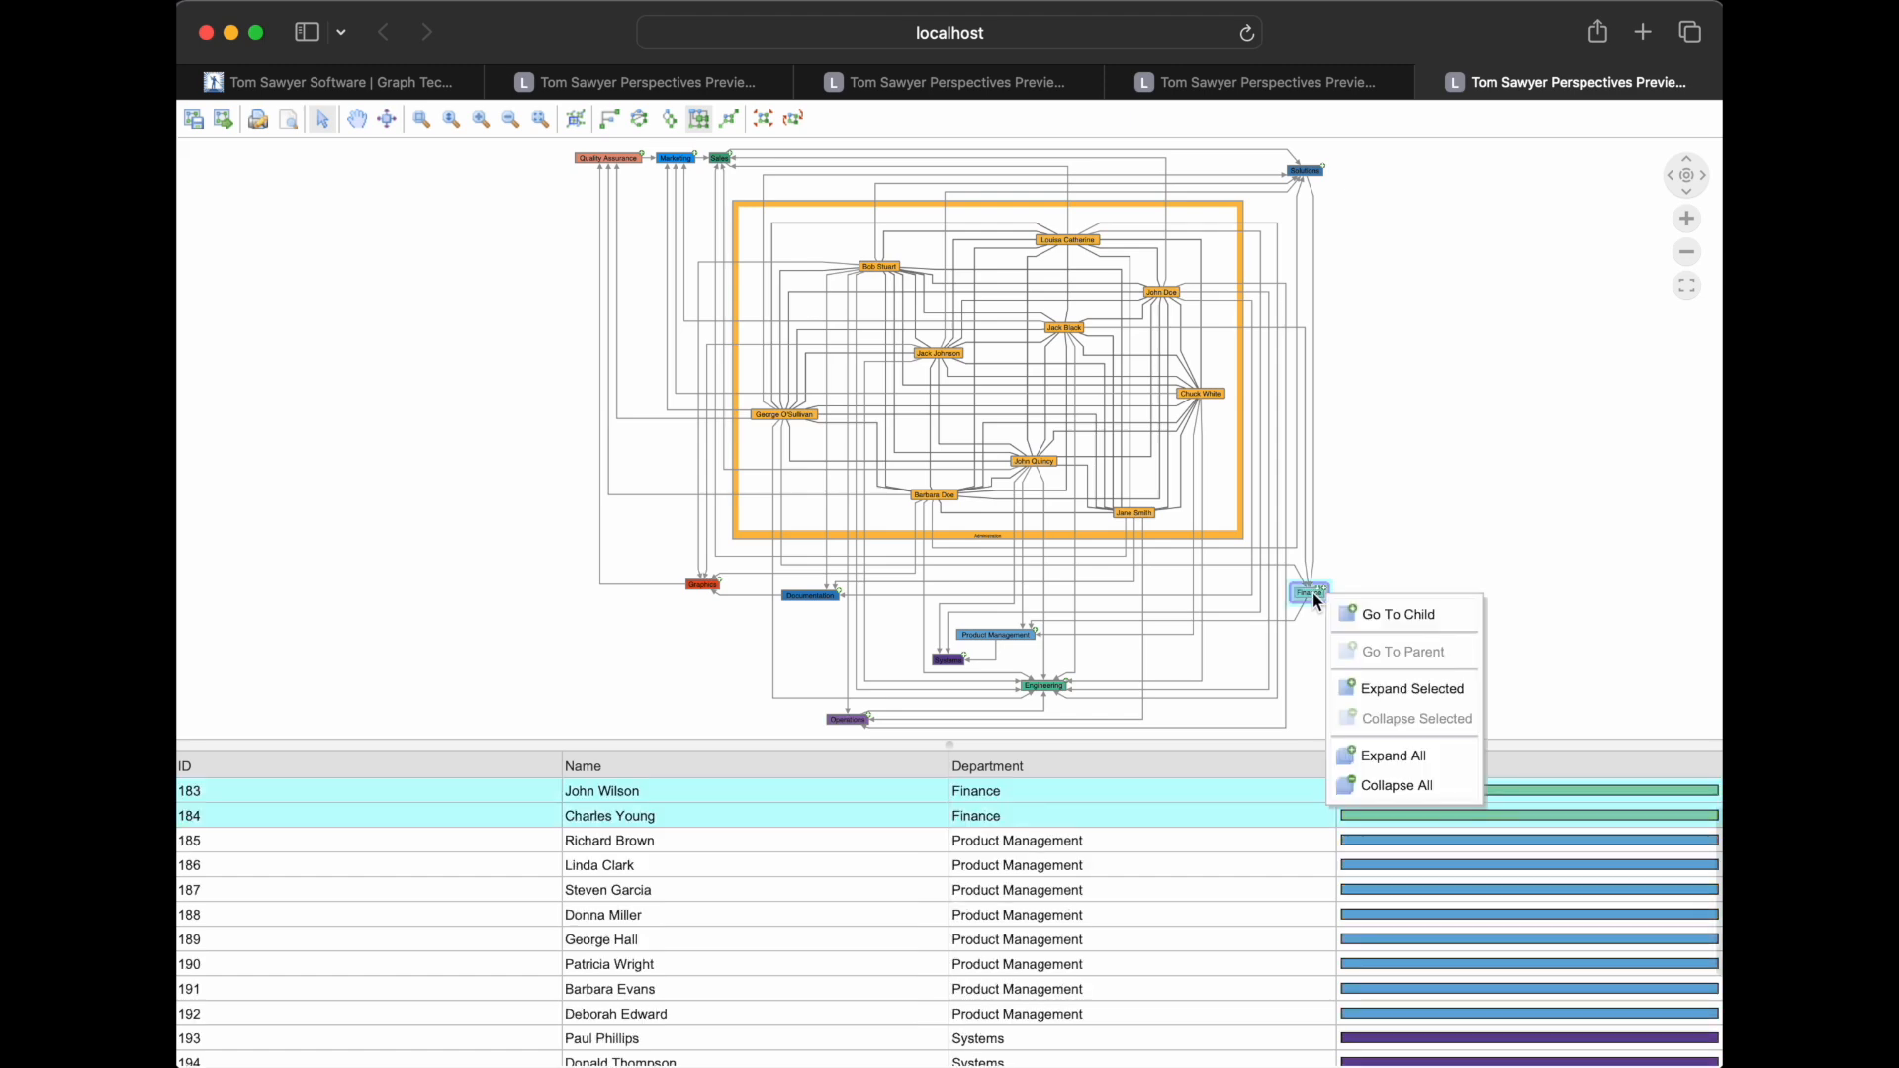
{"action": "left_click", "coordinate": [1412, 689]}
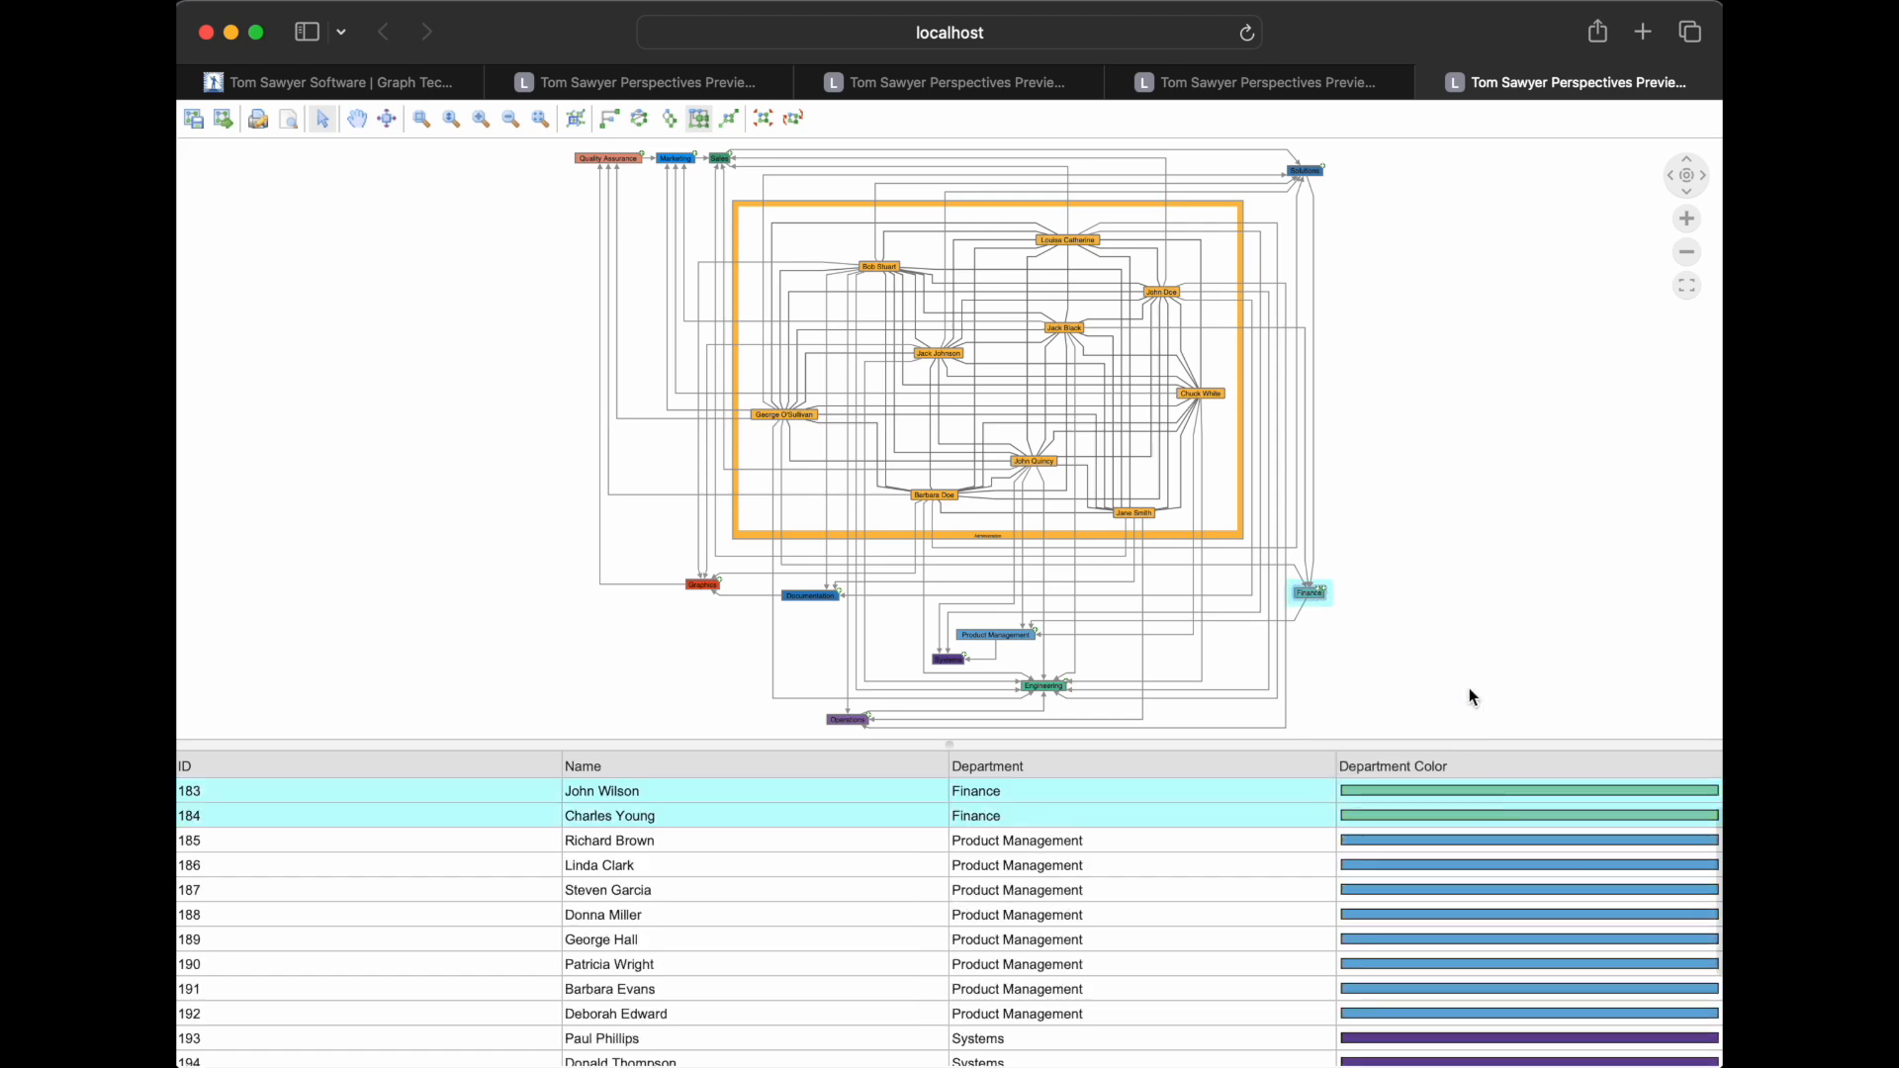